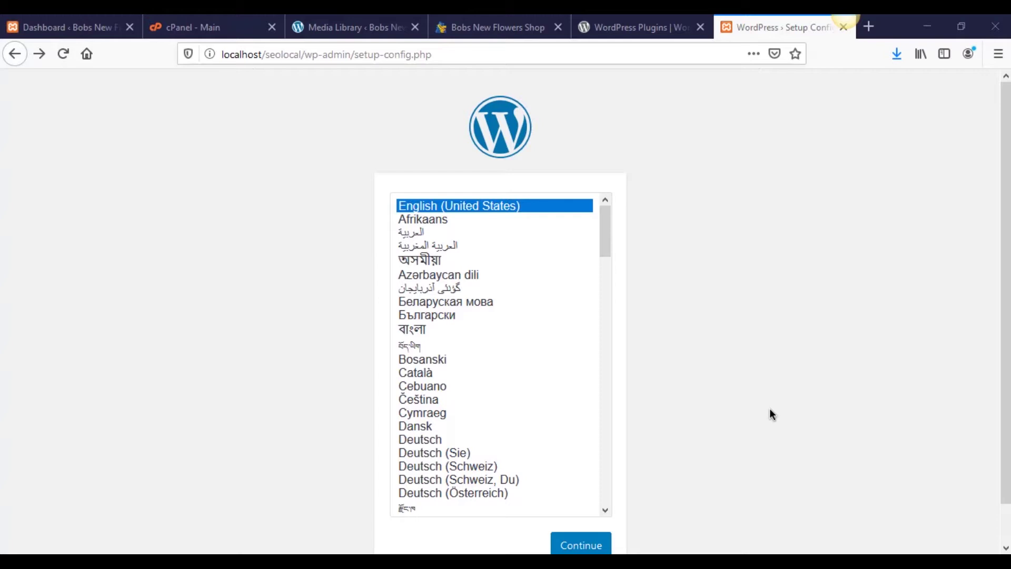
Step: Continue the setup in English (United States) and fill in the database name seolocal, copied from the Notepad++ notes
click(610, 545)
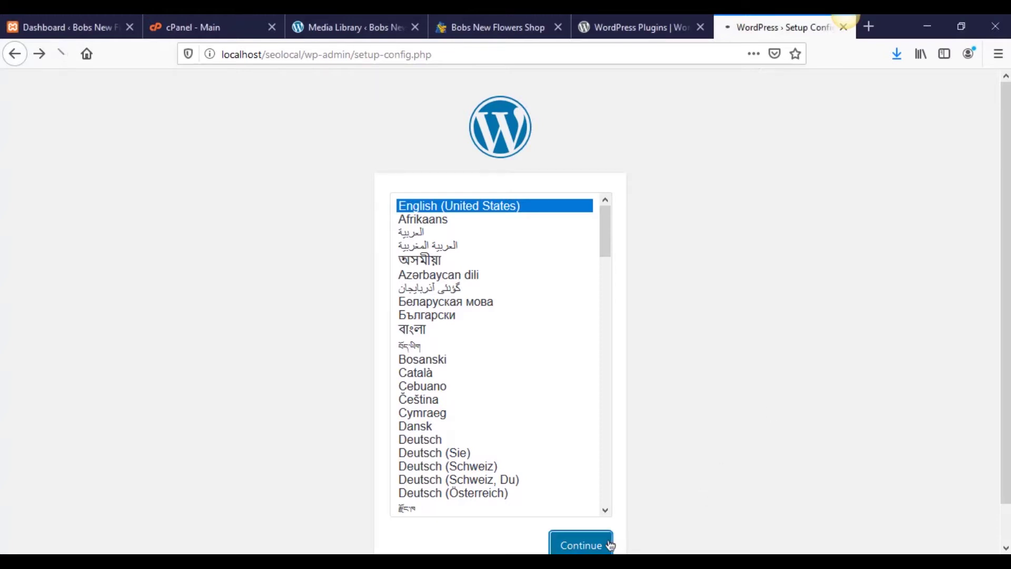
click(288, 473)
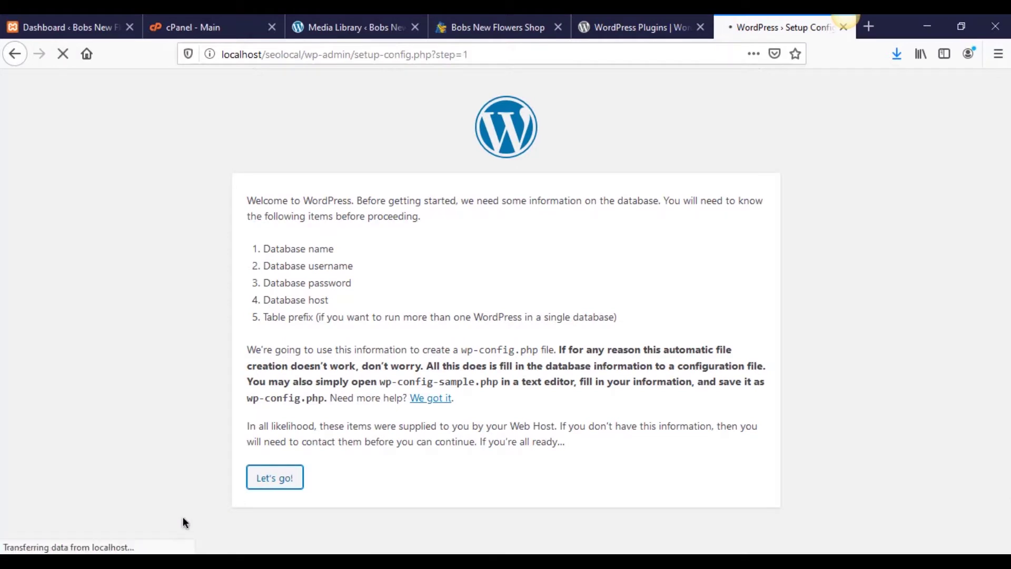
key(alt+Tab)
double_click(274, 151)
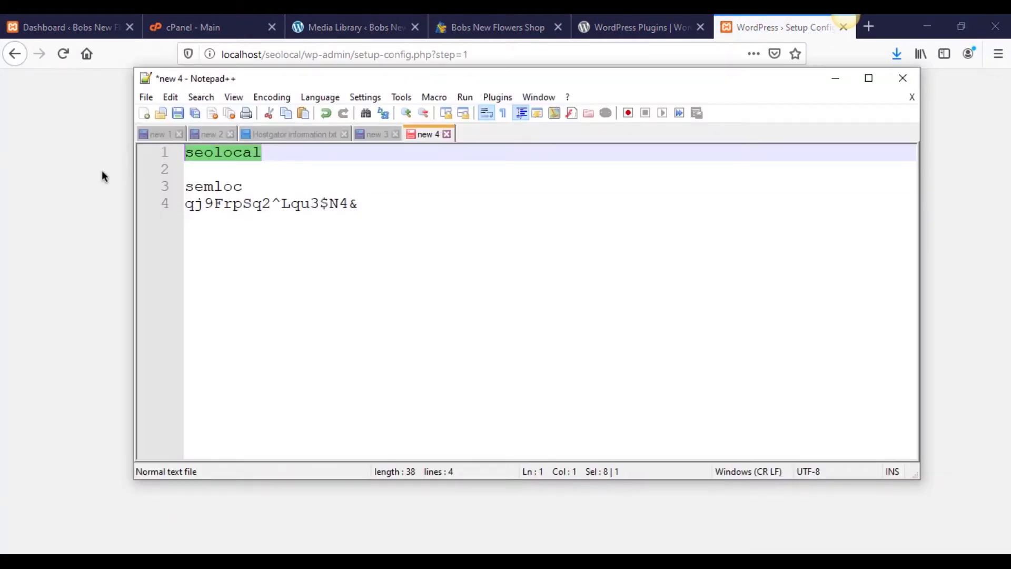
key(ctrl+c)
click(103, 170)
double_click(426, 237)
key(ctrl+v)
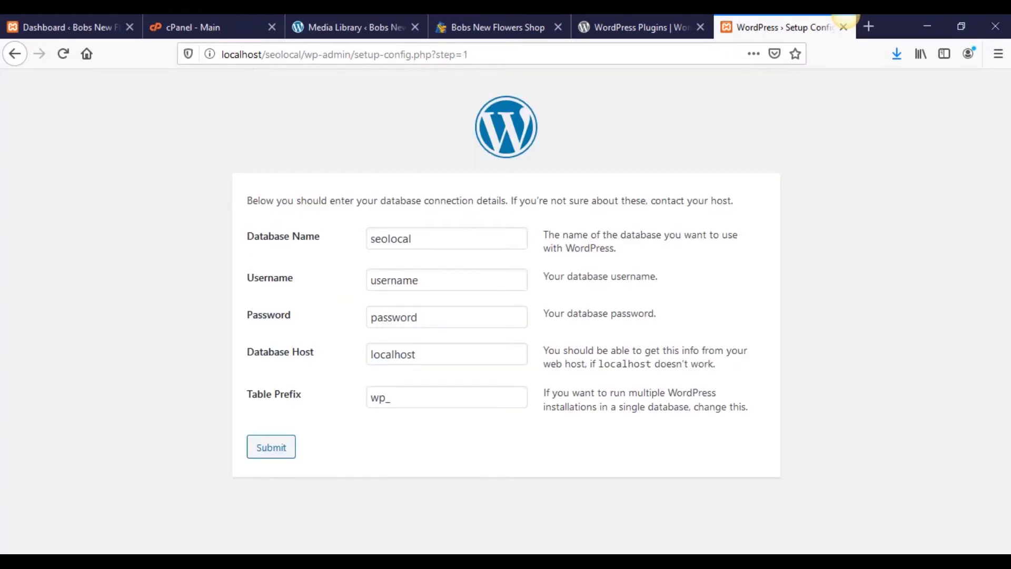
Step: Fill in the database username and database password from the Notepad++ notes and submit the connection details
key(alt+Tab)
drag(252, 189, 184, 187)
key(ctrl+c)
click(83, 205)
key(Tab)
key(ctrl+v)
key(Tab)
key(ctrl+v)
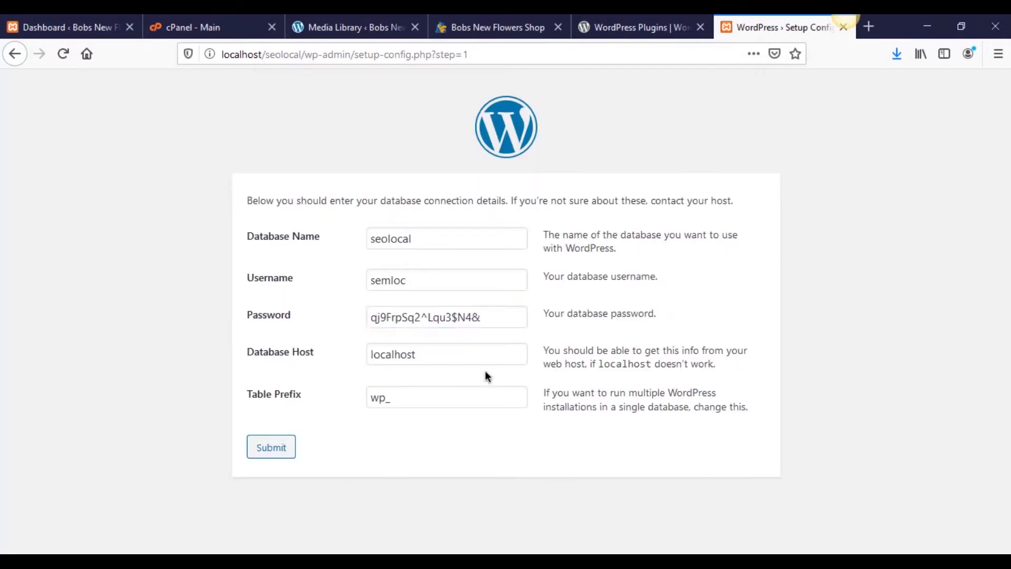
click(290, 448)
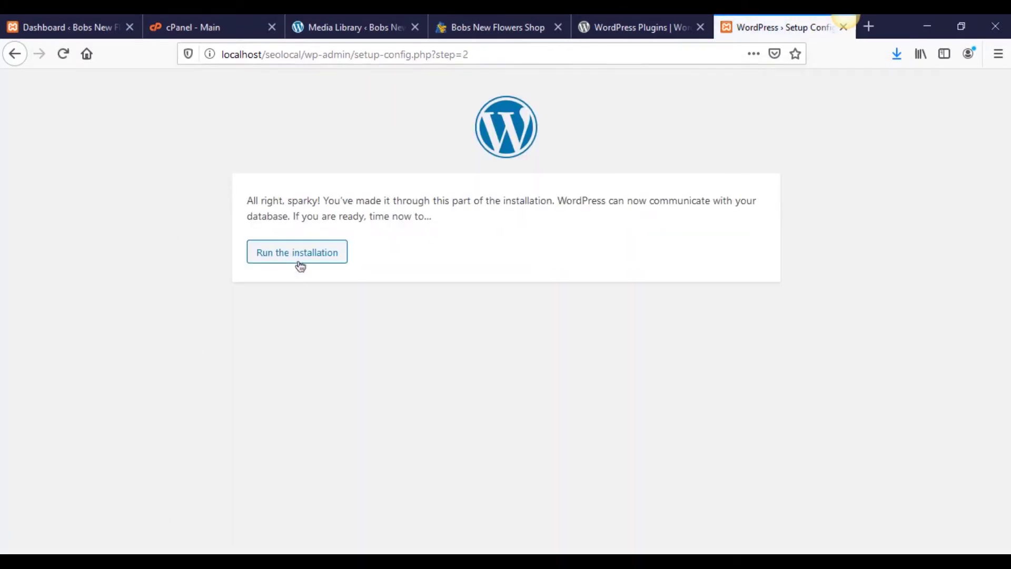
Step: Run the WordPress installation and set the site title to SEO STARTER
click(303, 254)
scroll(231, 267, down, 4)
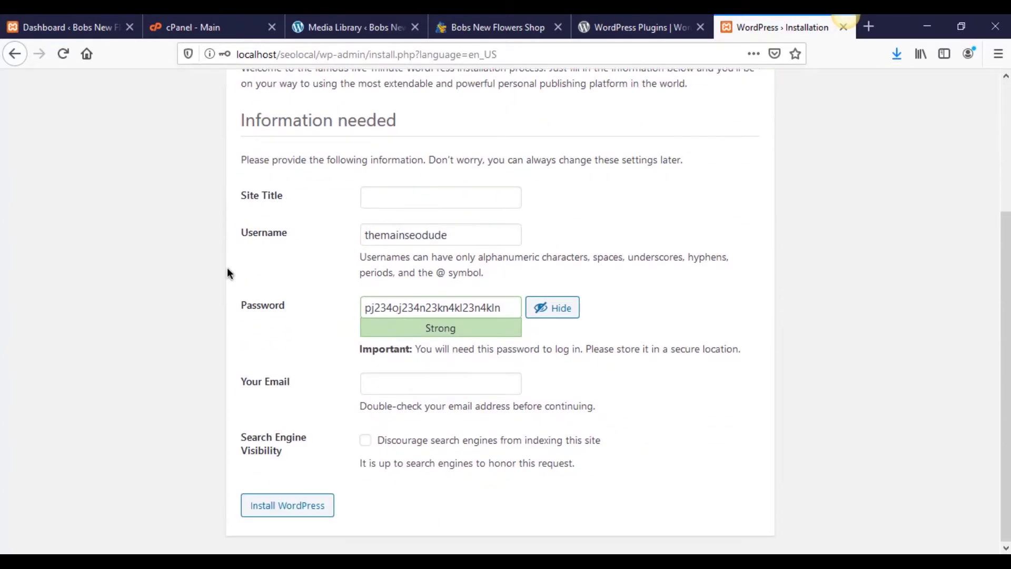
scroll(225, 270, up, 4)
scroll(226, 279, down, 3)
click(459, 228)
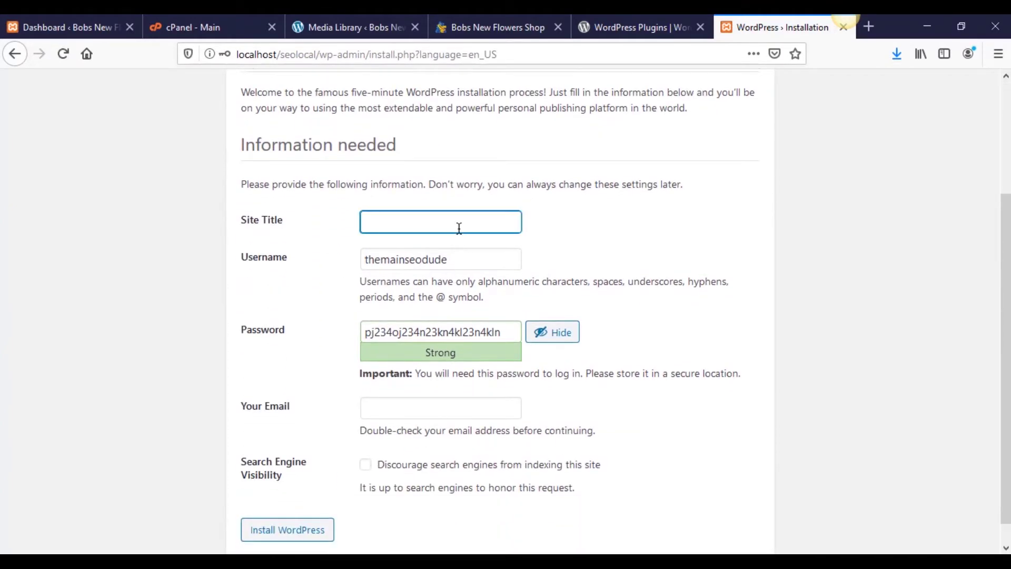
text(SEO TEMPLATE)
click(172, 273)
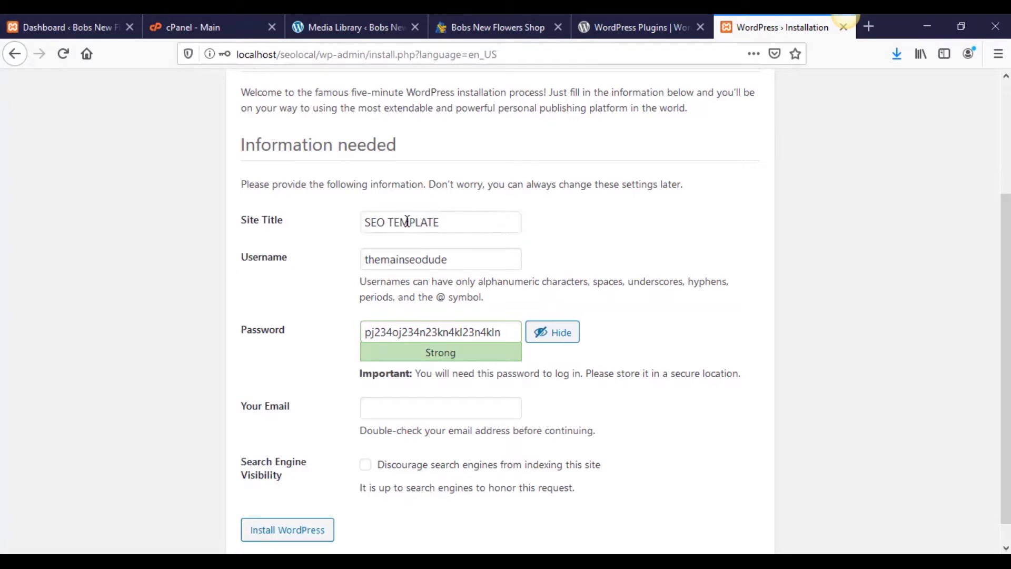
click(447, 221)
double_click(505, 219)
text(START)
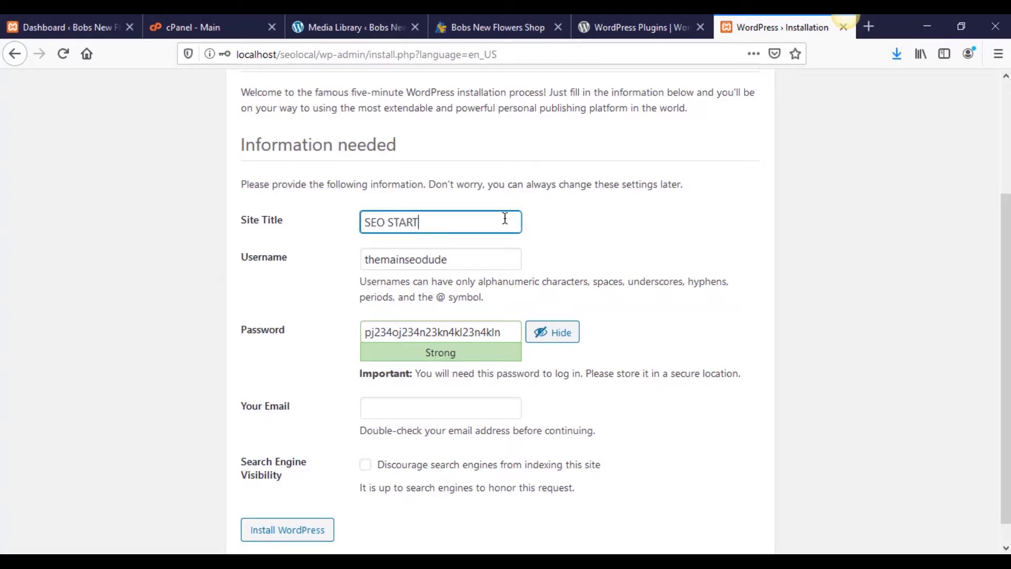
text(ER)
click(55, 360)
Step: Copy the administrator username into the Notepad++ notes so the site's login details are stored there
drag(447, 255, 345, 252)
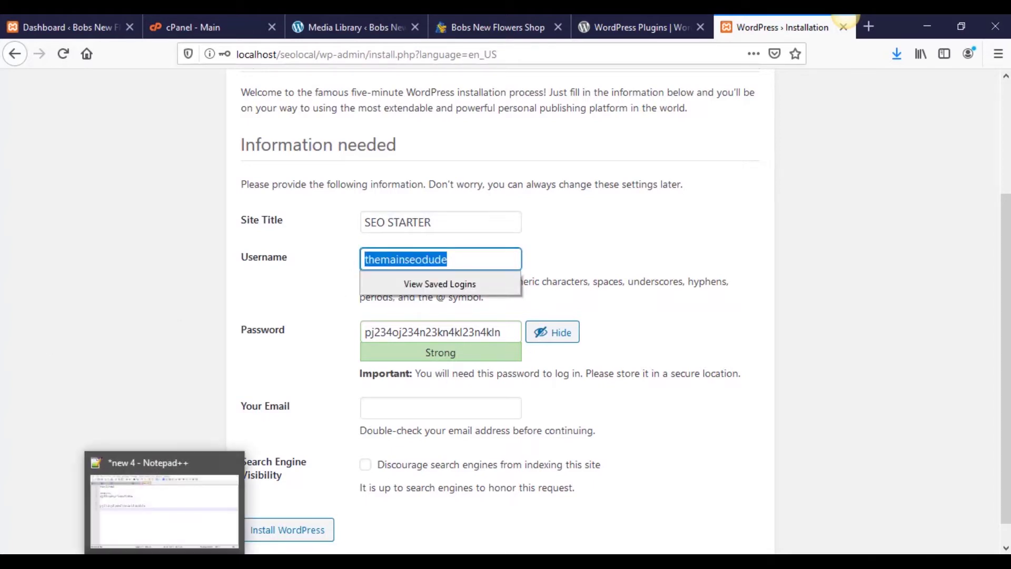
click(167, 560)
click(54, 264)
scroll(263, 364, down, 1)
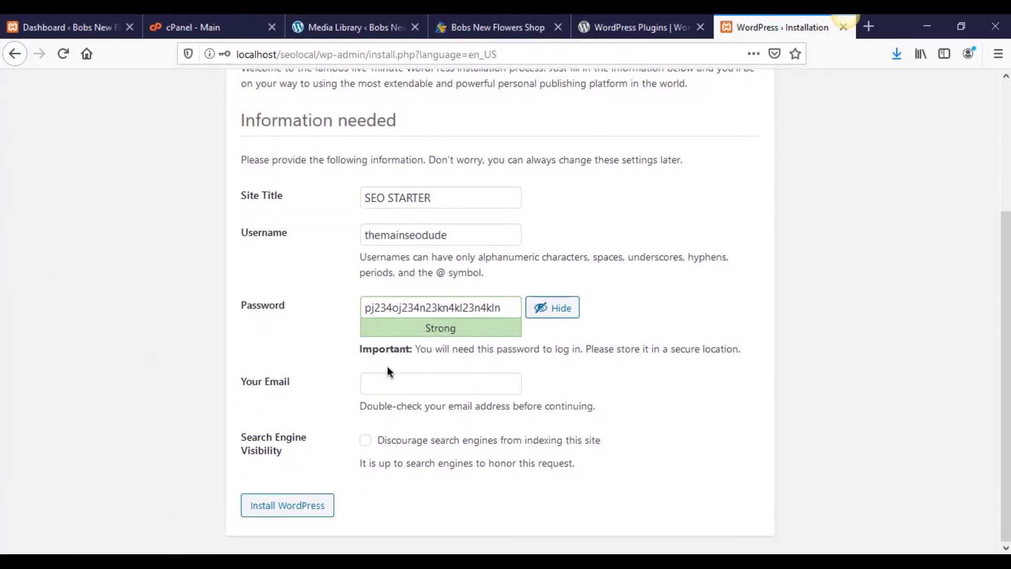
Step: Enter the administrator's email address and install WordPress
click(421, 384)
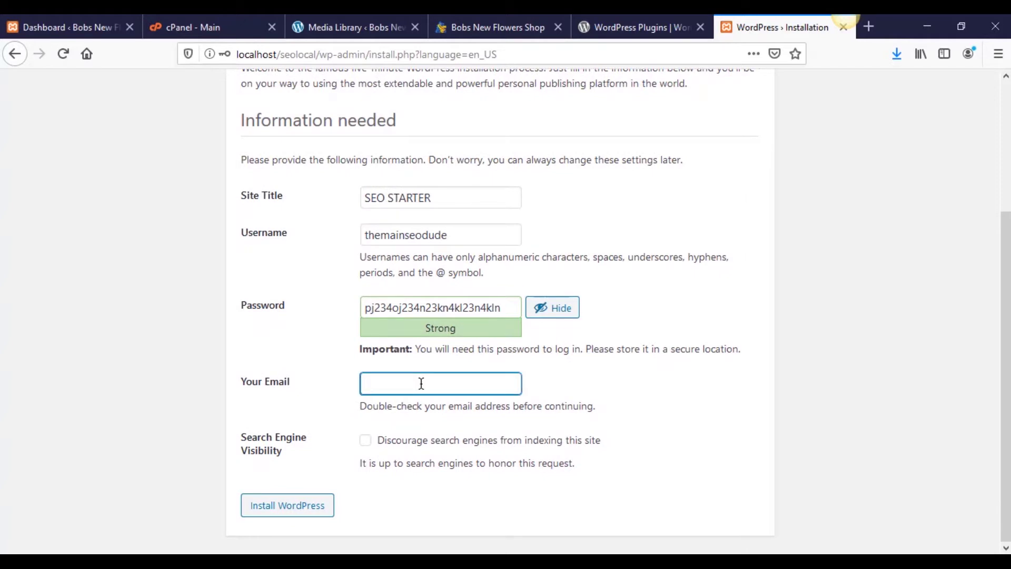
text(test@test.com)
click(107, 454)
click(311, 505)
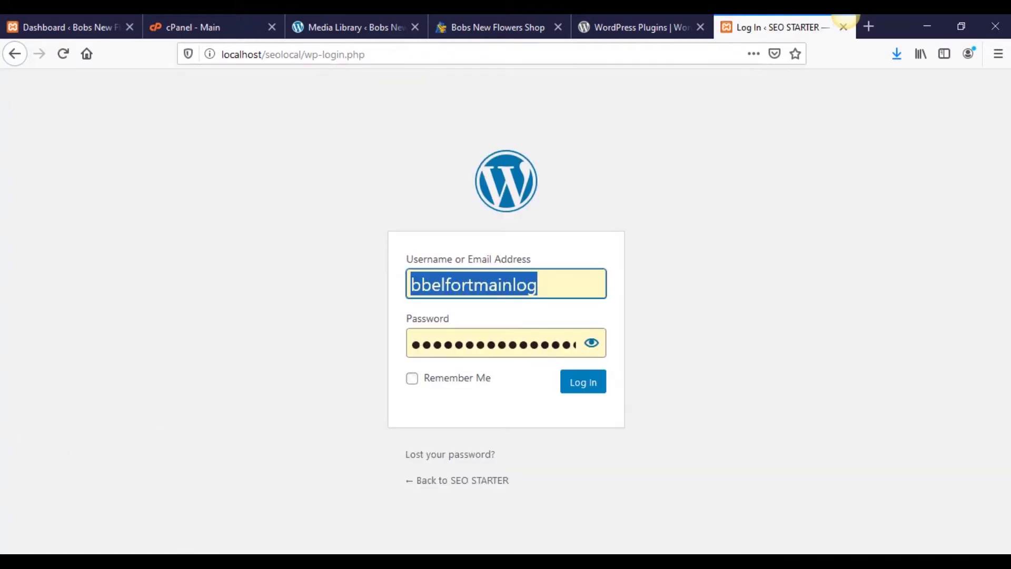
Step: Log in to the new site with the administrator username and password kept in the Notepad++ notes
key(alt+Tab)
drag(324, 257, 154, 255)
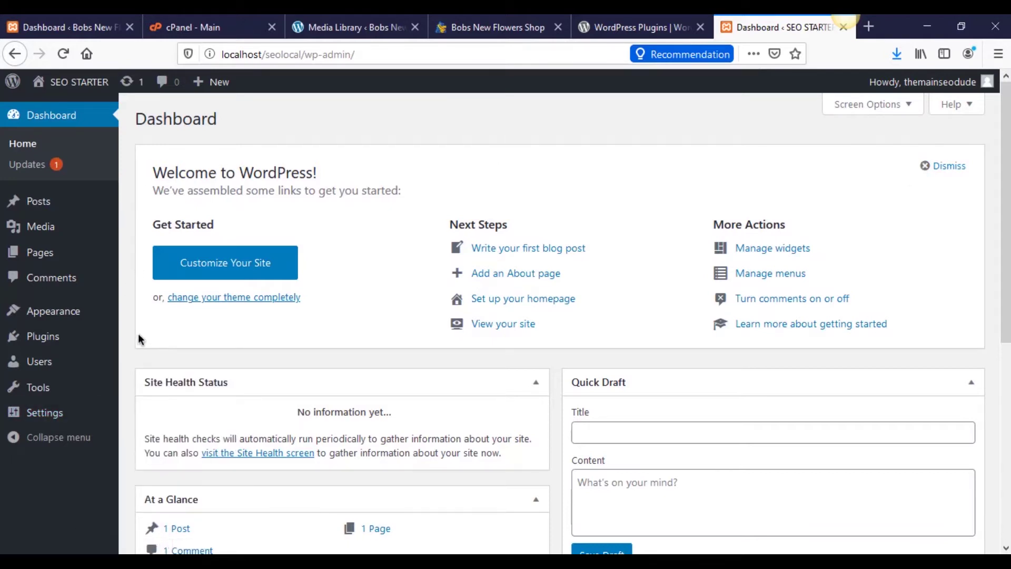
Step: Set the site's permalink structure to Post name and save the changes
mouse_move(118, 411)
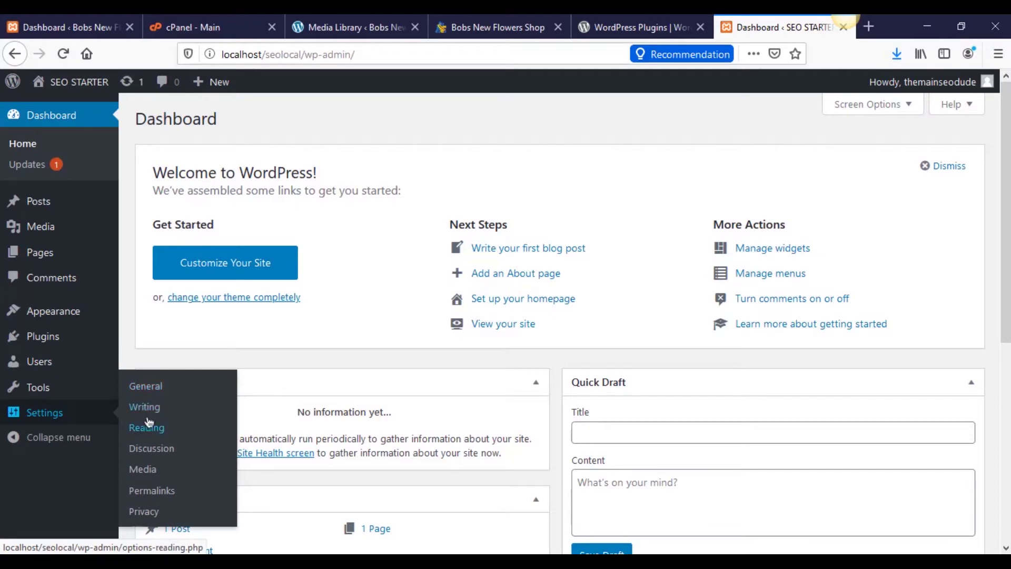
click(160, 487)
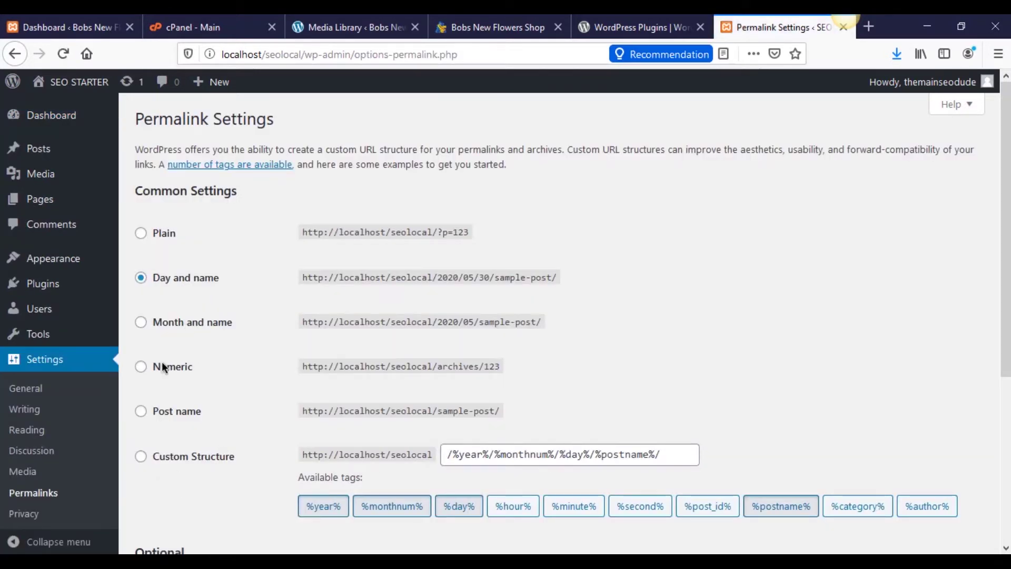
click(158, 411)
scroll(164, 434, down, 4)
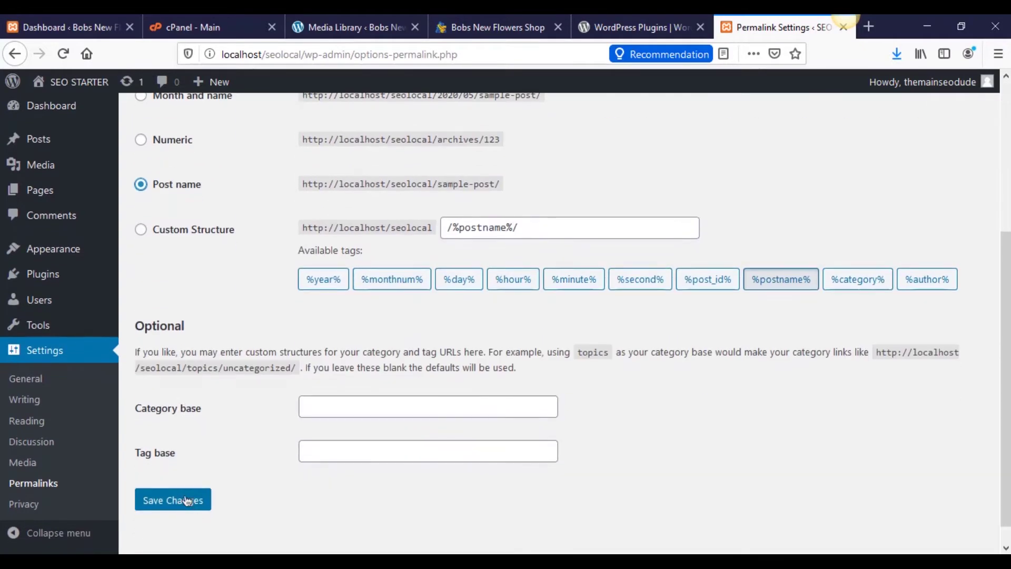
click(186, 500)
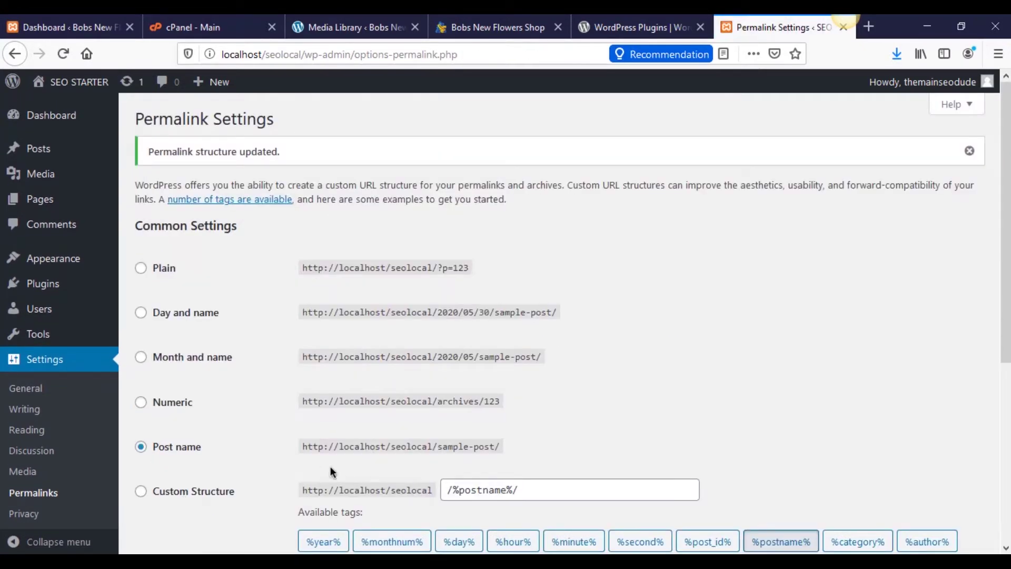
Step: Review the General settings from the tagline down to the date and time formats, and open the Reading settings
click(26, 388)
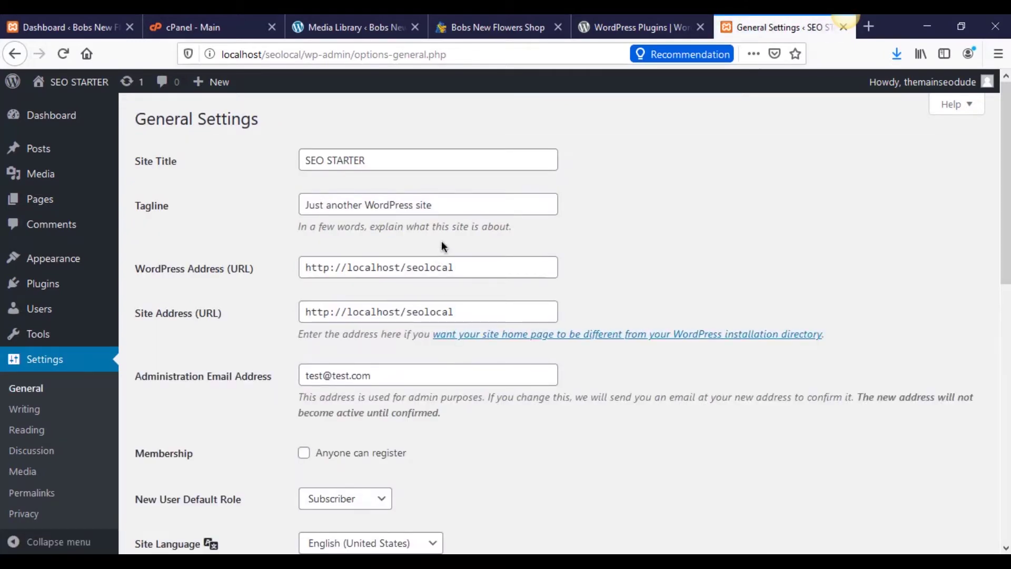
drag(441, 206, 251, 198)
click(276, 188)
scroll(276, 317, down, 10)
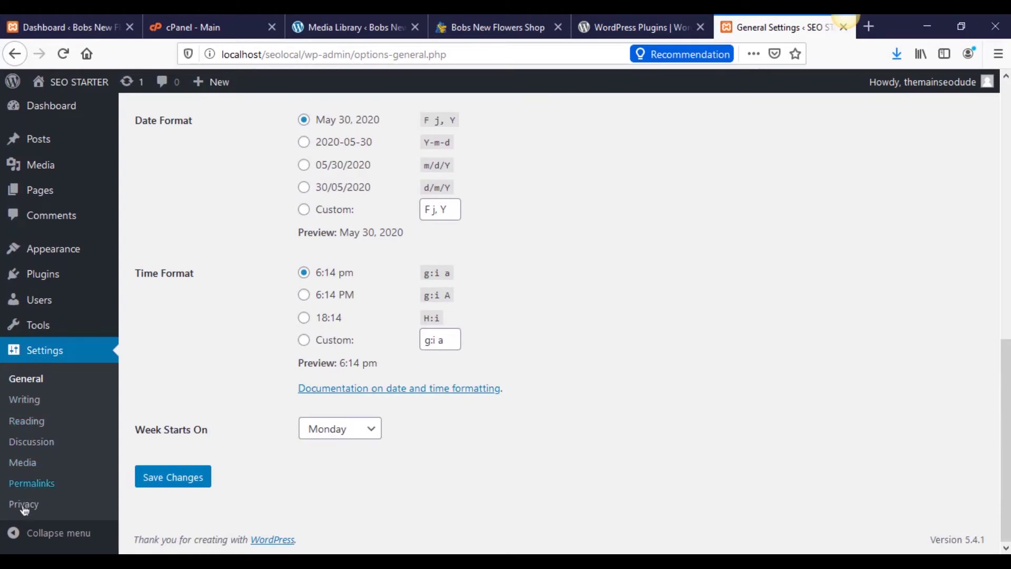
click(41, 420)
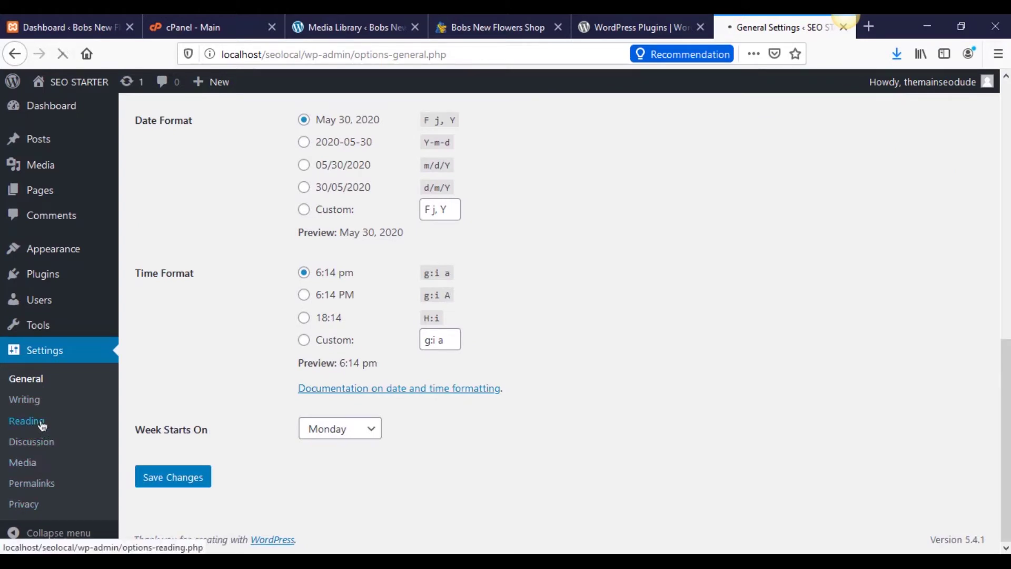
Step: Quick-edit the Sample Page, setting its title to Home and its slug to home, and update it
mouse_move(48, 199)
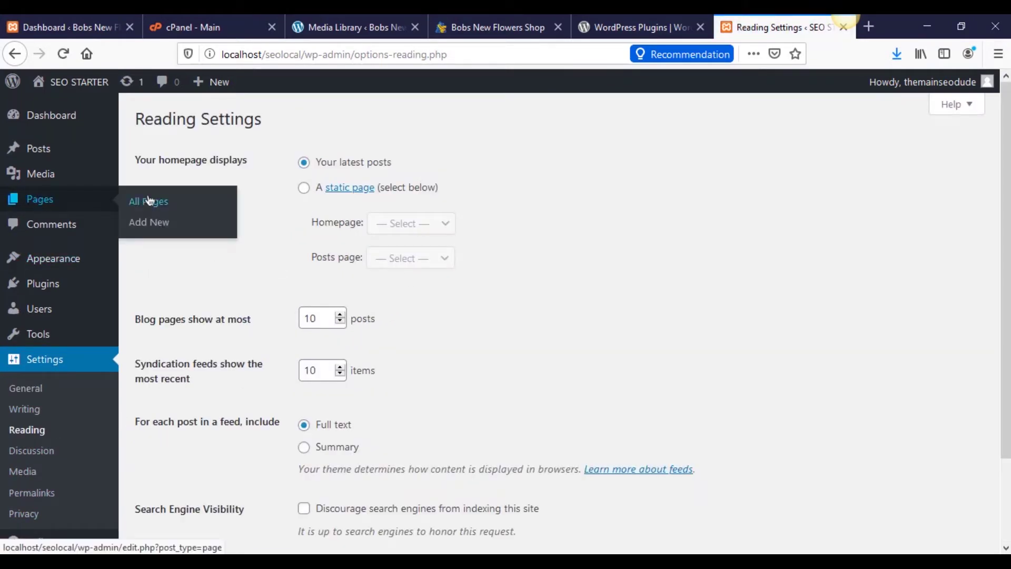
click(149, 200)
mouse_move(215, 284)
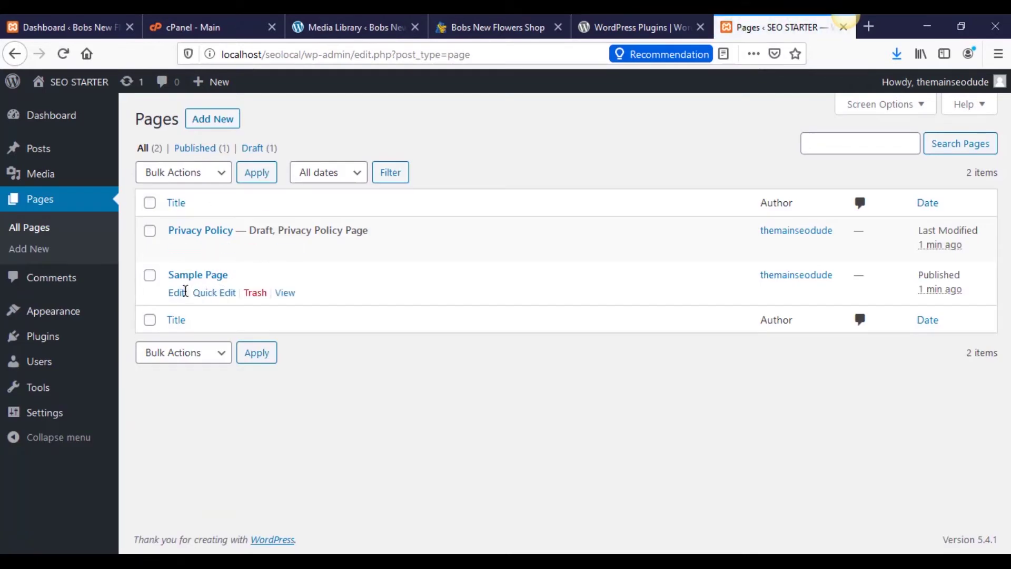
click(210, 293)
drag(275, 297, 143, 304)
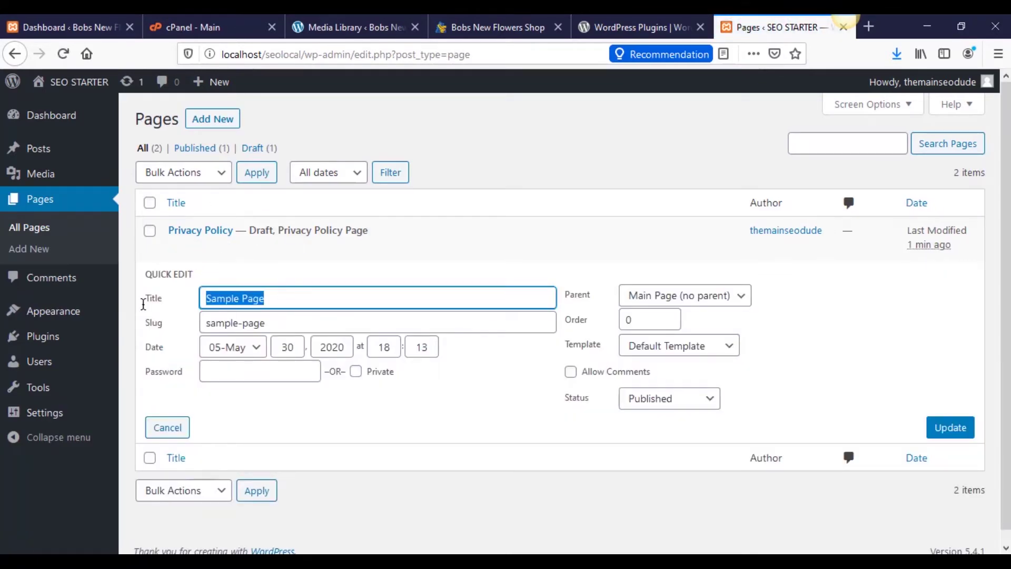
text(Home)
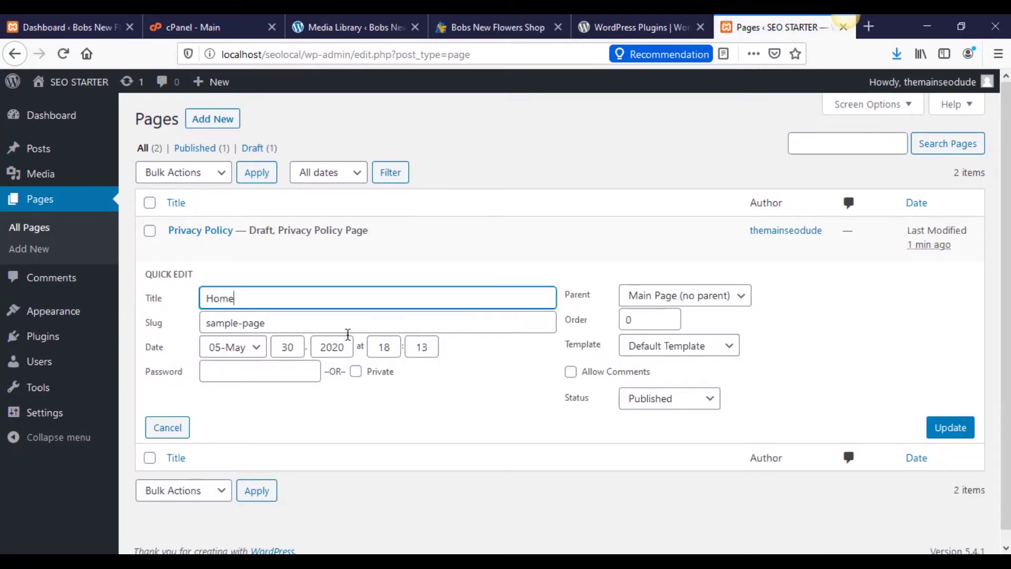
drag(342, 323, 167, 328)
text(home)
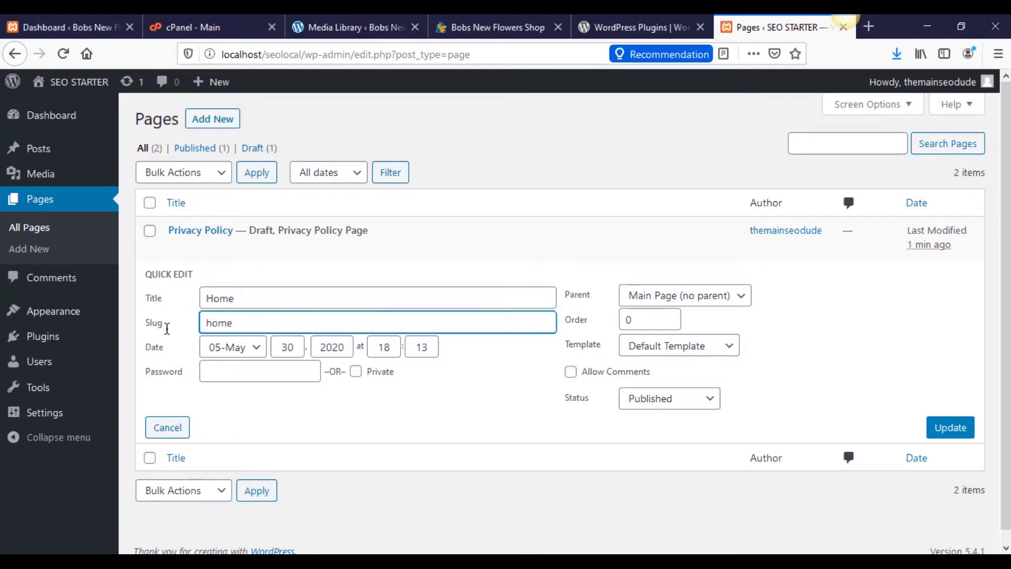
click(968, 434)
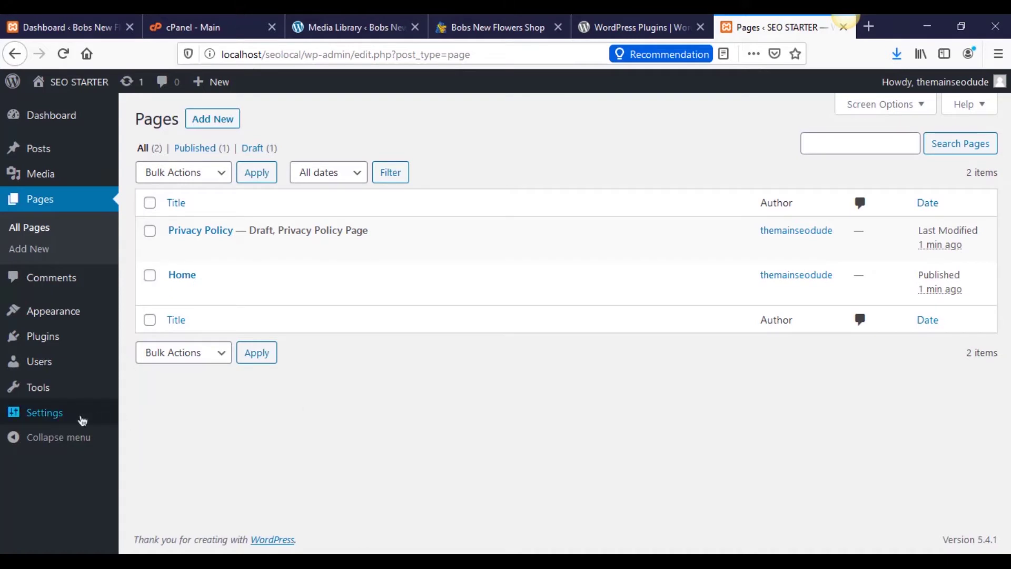
Step: Make the homepage display a static page, choose Home as the homepage, and save the Reading settings
mouse_move(79, 414)
click(175, 399)
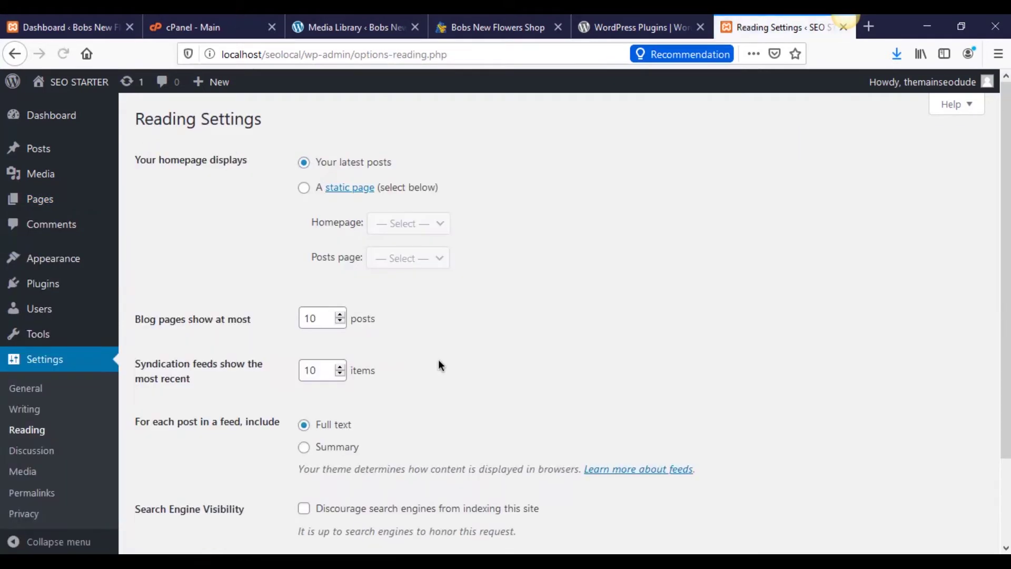
click(304, 188)
click(406, 224)
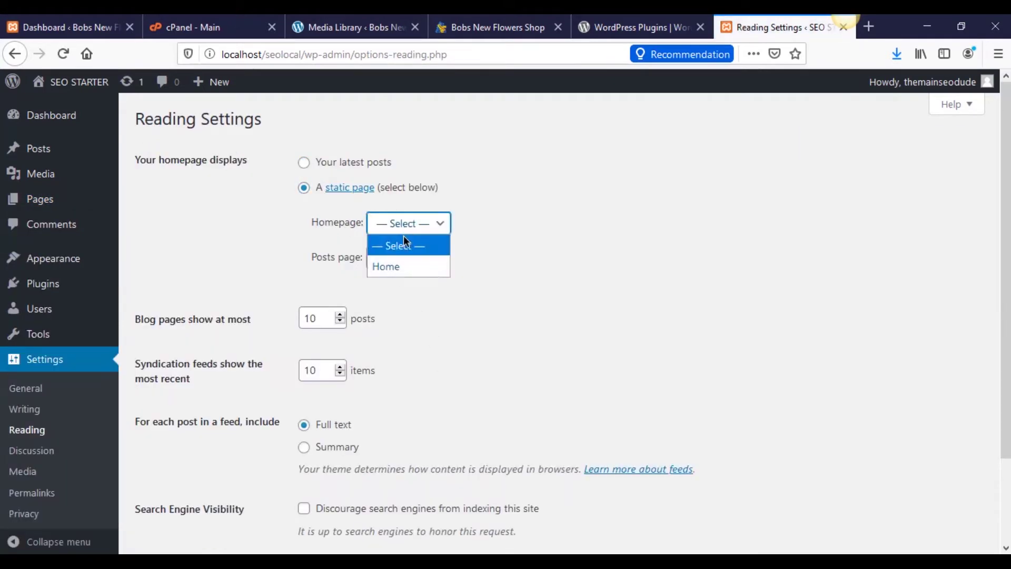
click(418, 266)
scroll(491, 299, down, 3)
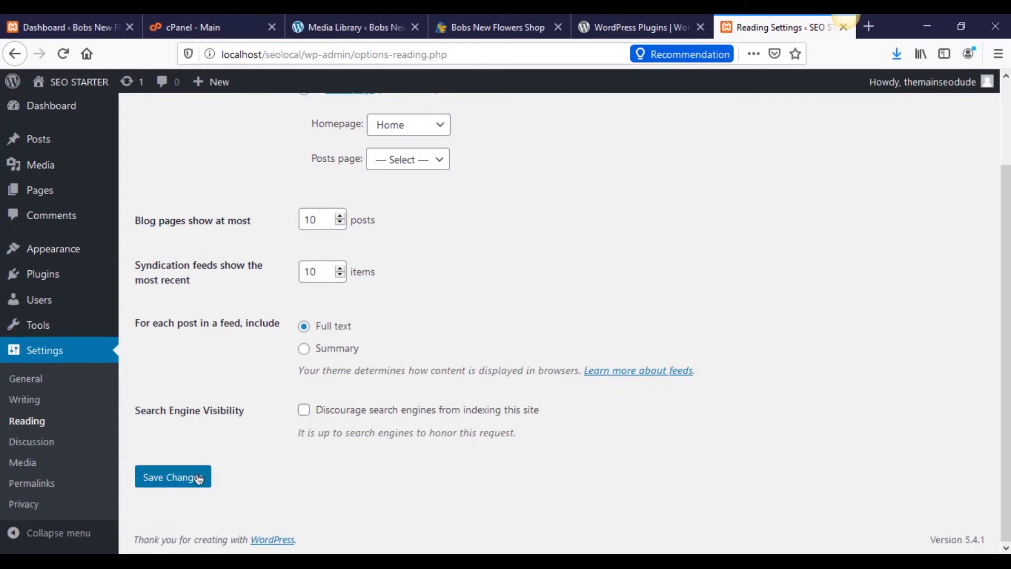
click(173, 477)
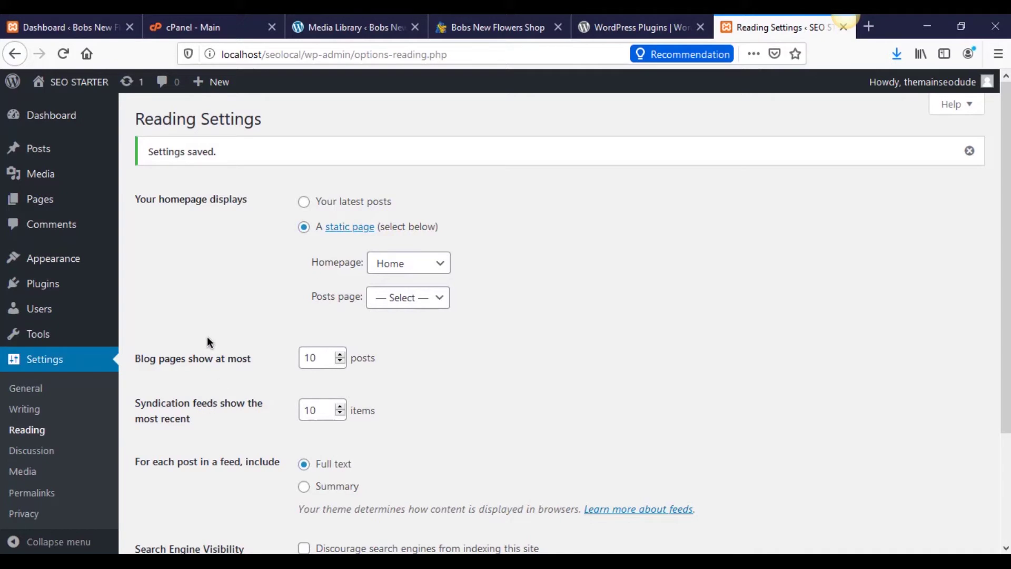
Step: Bulk-delete the Akismet Anti-Spam and Hello Dolly plugins from the installed plugins, including their data
mouse_move(53, 287)
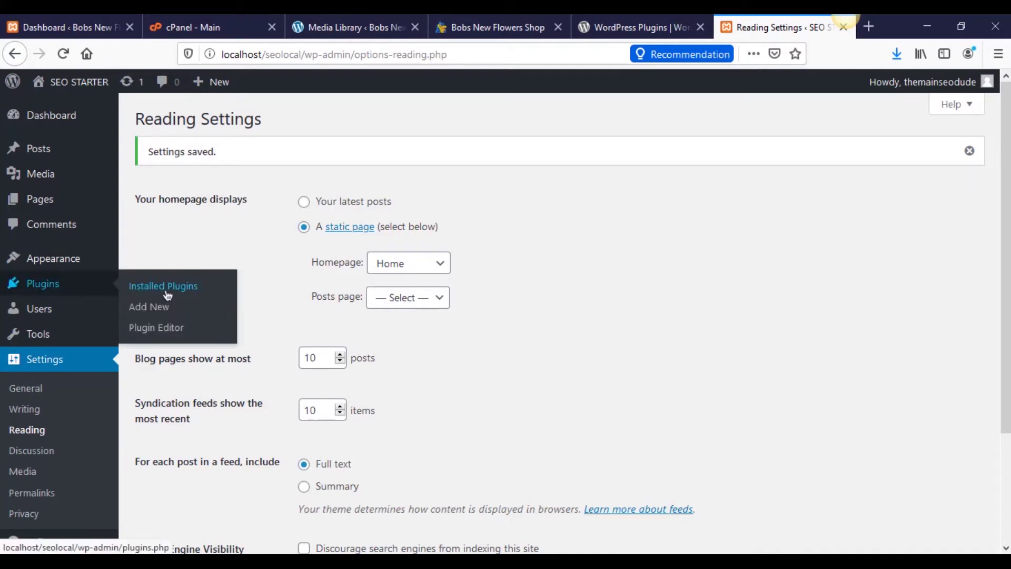
click(164, 292)
click(152, 203)
click(171, 174)
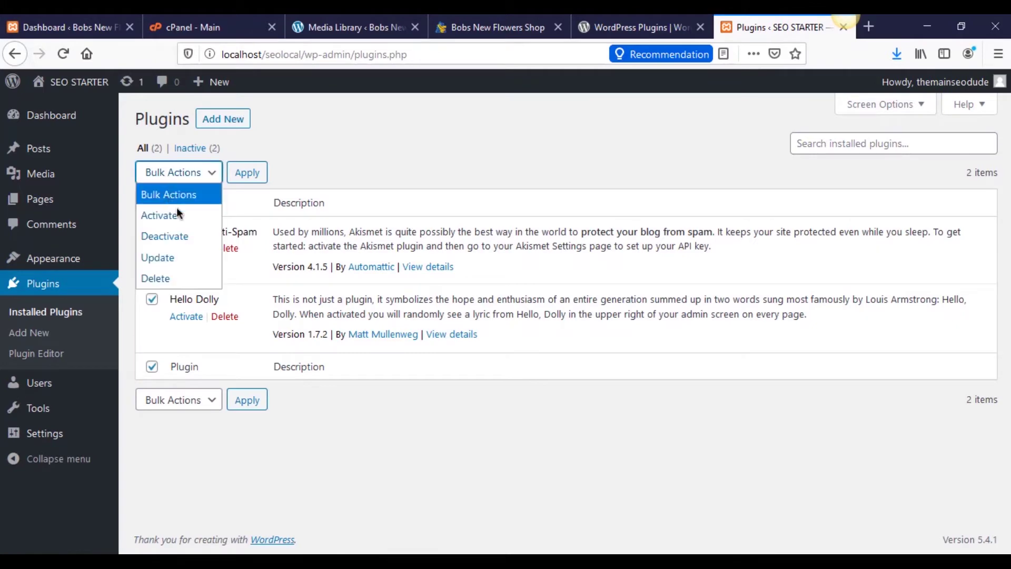
click(156, 278)
click(243, 175)
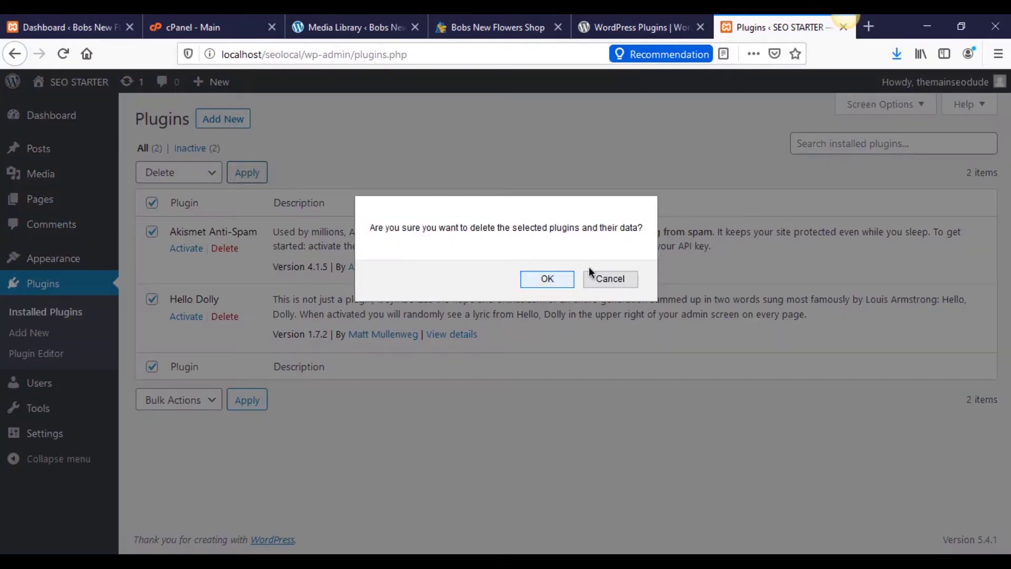
click(544, 280)
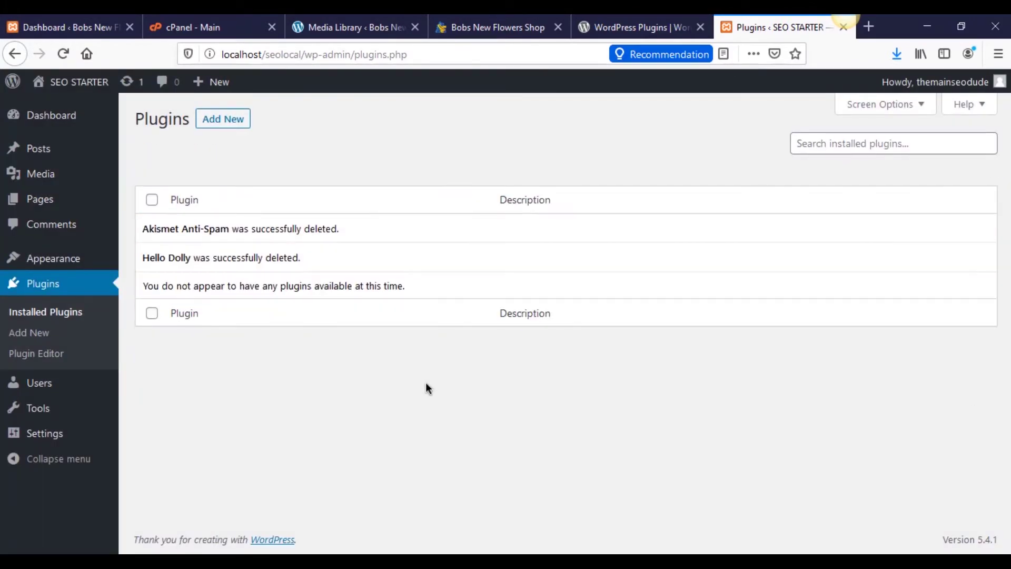
Step: Delete the unused Twenty Nineteen and Twenty Seventeen themes from the site
click(129, 259)
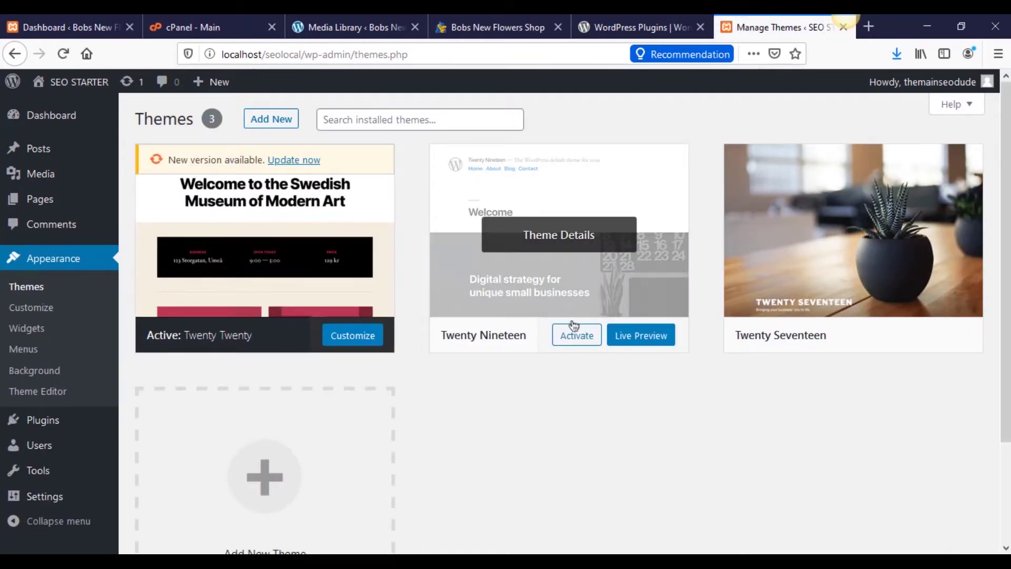
click(623, 298)
click(956, 521)
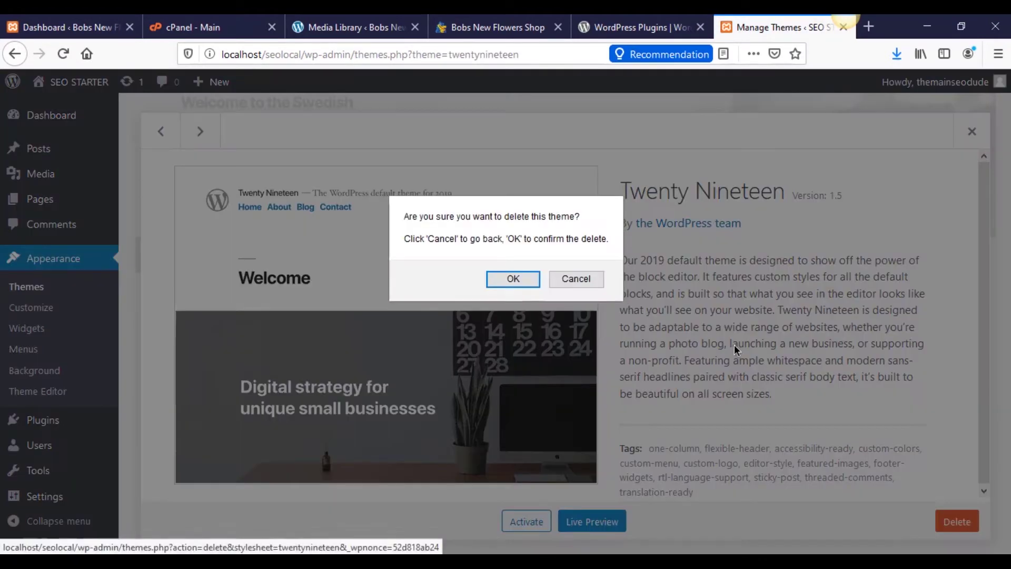
click(515, 278)
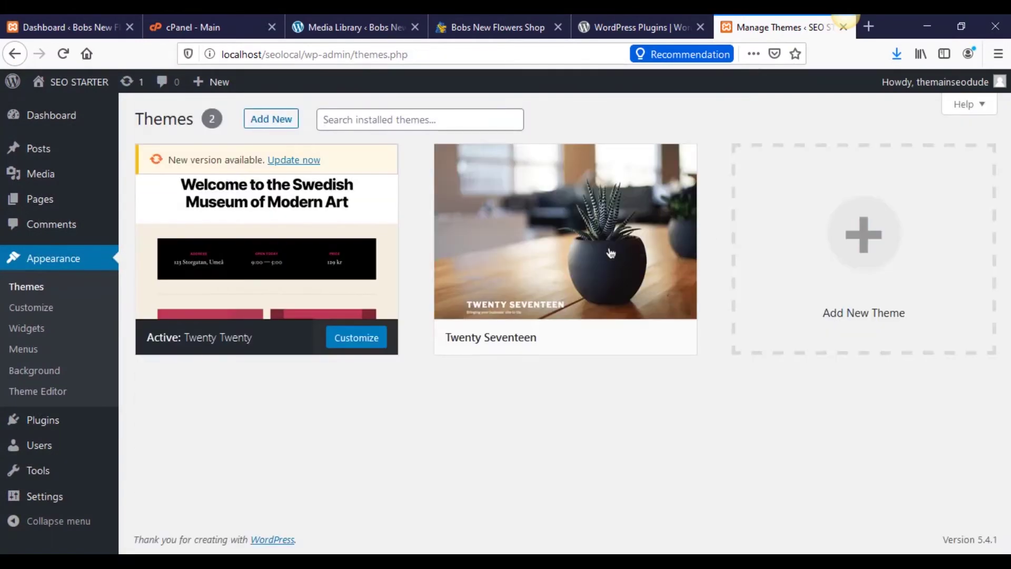
click(611, 254)
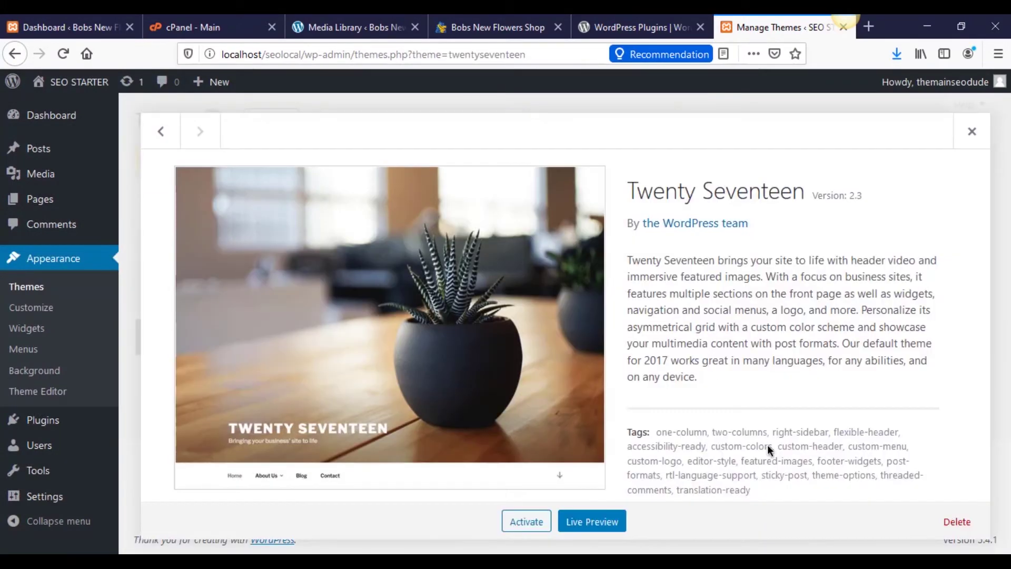
click(957, 519)
click(522, 287)
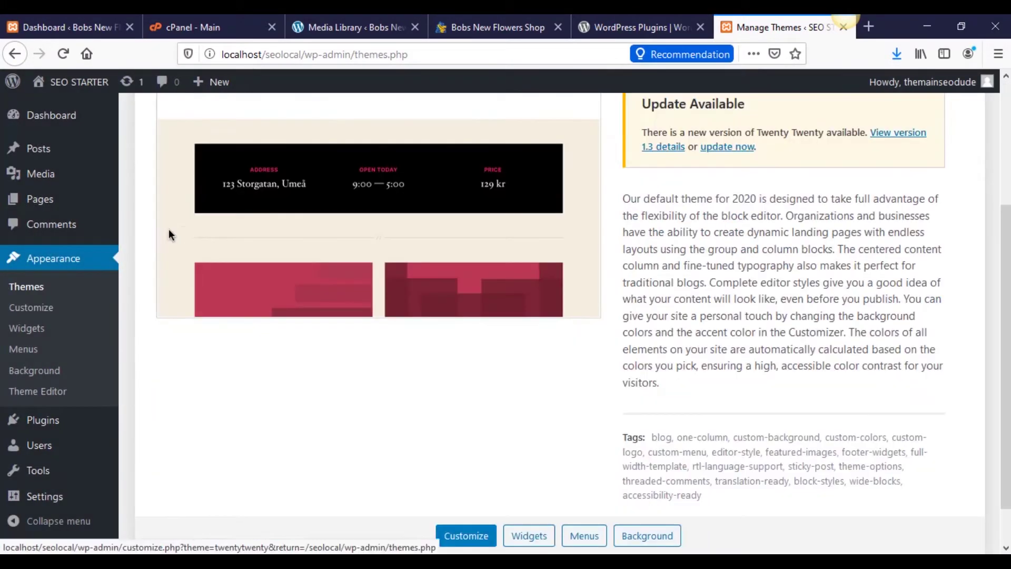
Step: Move the Hello world! post to the trash and empty the posts trash
mouse_move(63, 150)
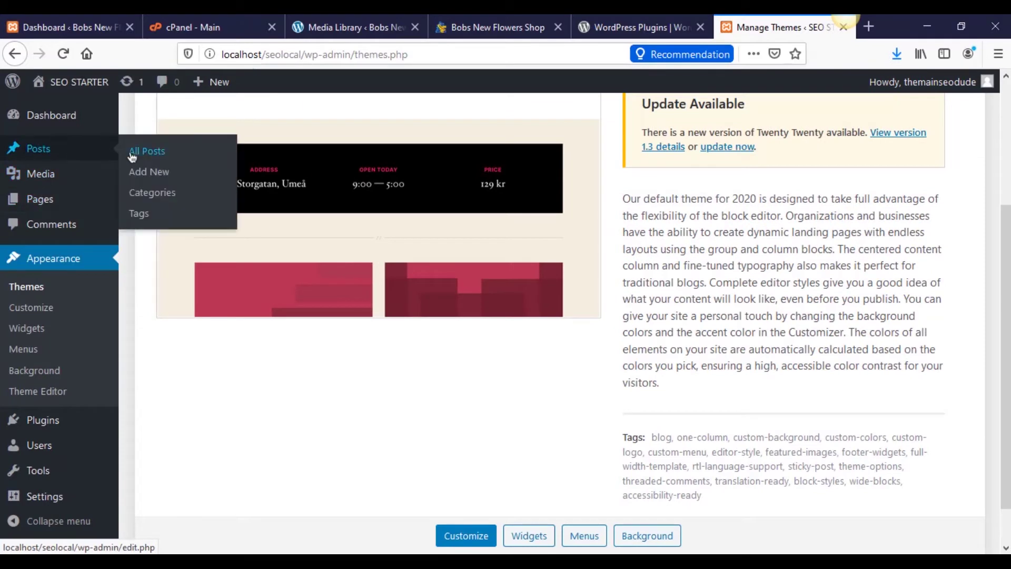
click(132, 155)
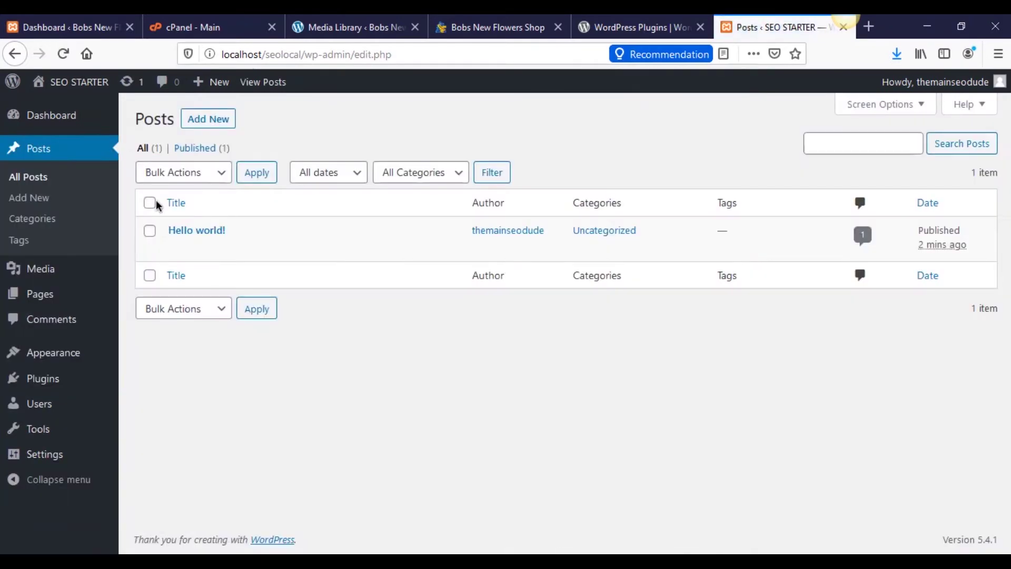
click(150, 203)
click(163, 176)
click(174, 235)
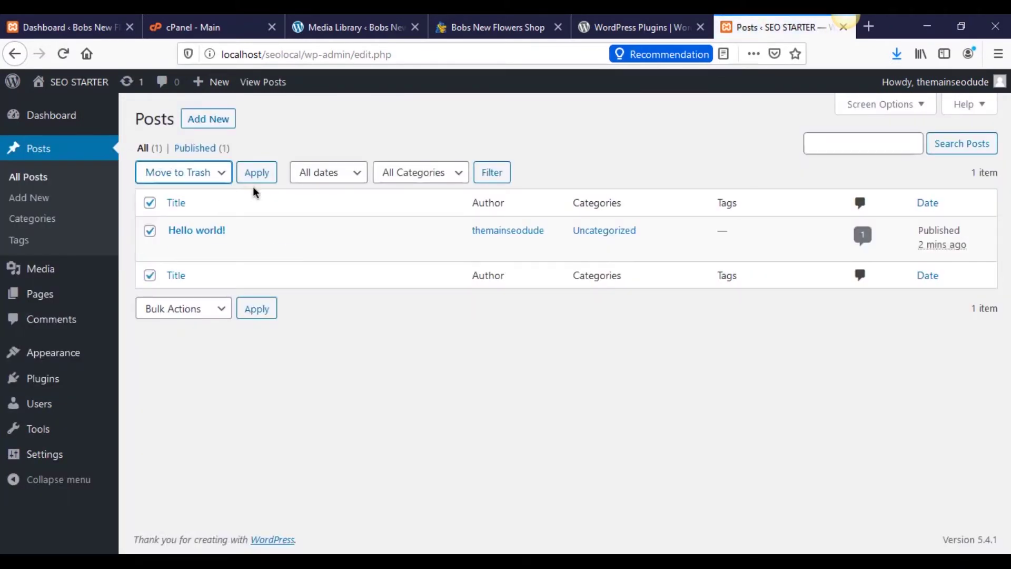
click(256, 181)
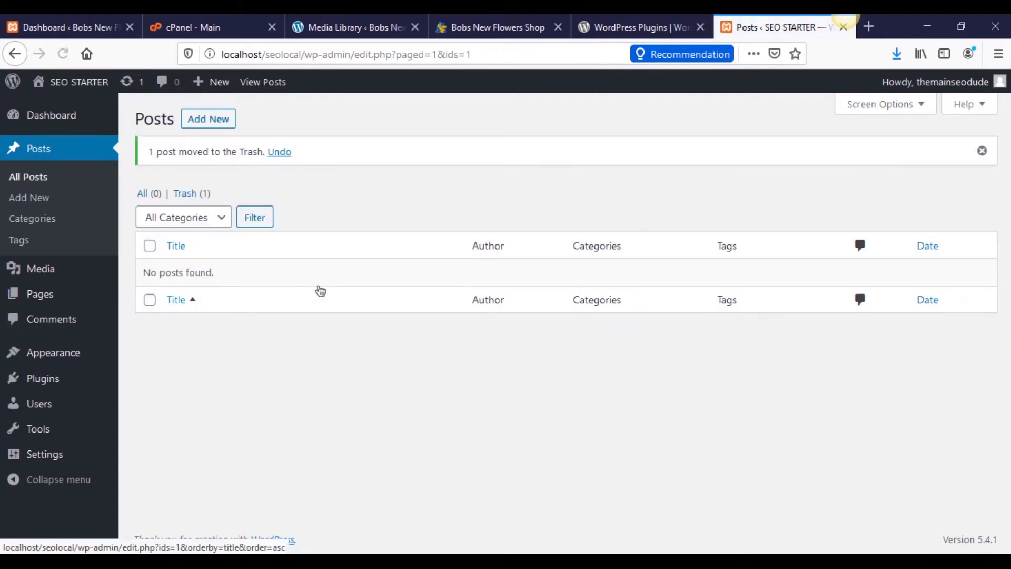
click(190, 193)
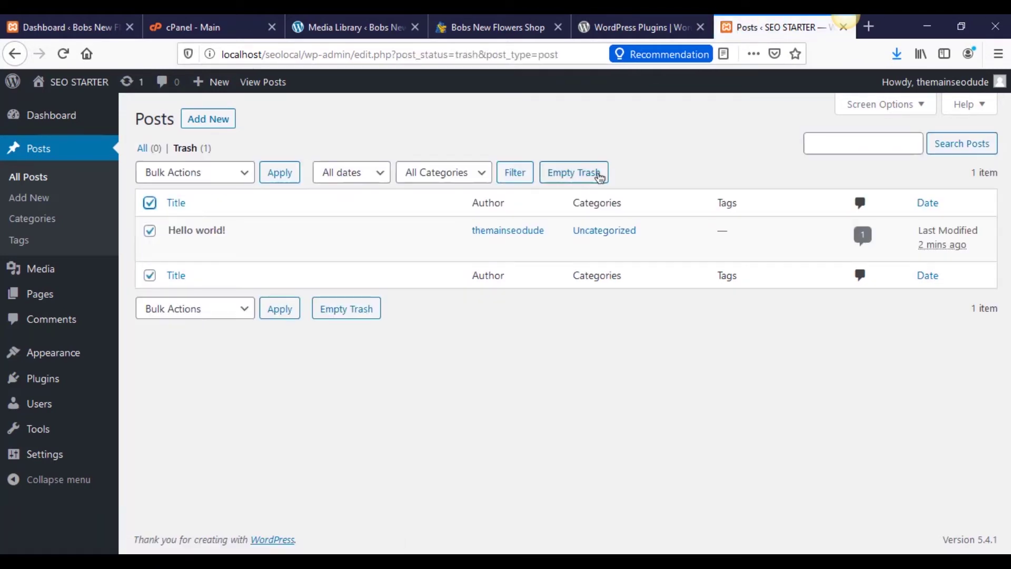
click(573, 172)
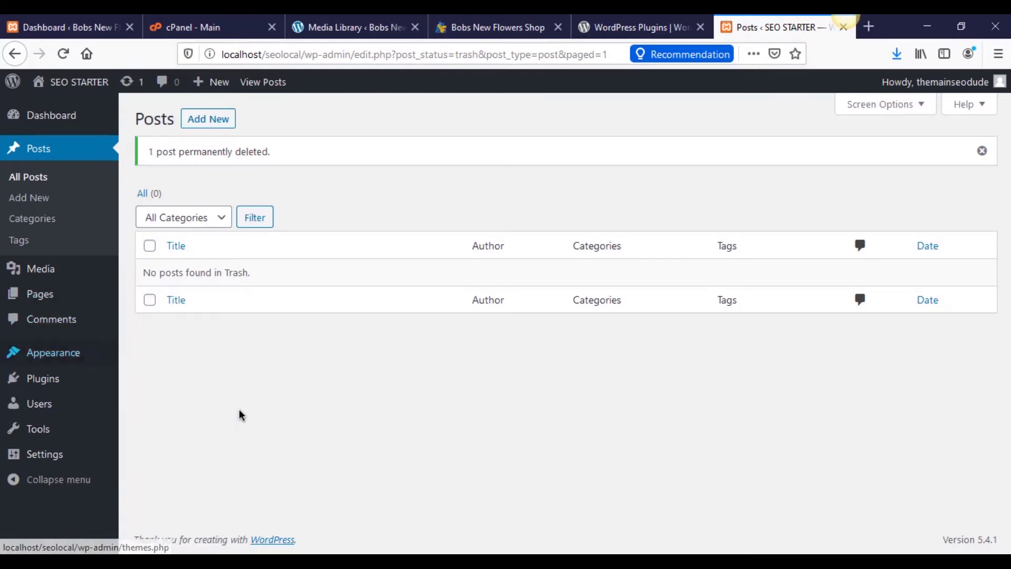
Step: Open the page for adding plugins and install the Classic Editor plugin
mouse_move(100, 454)
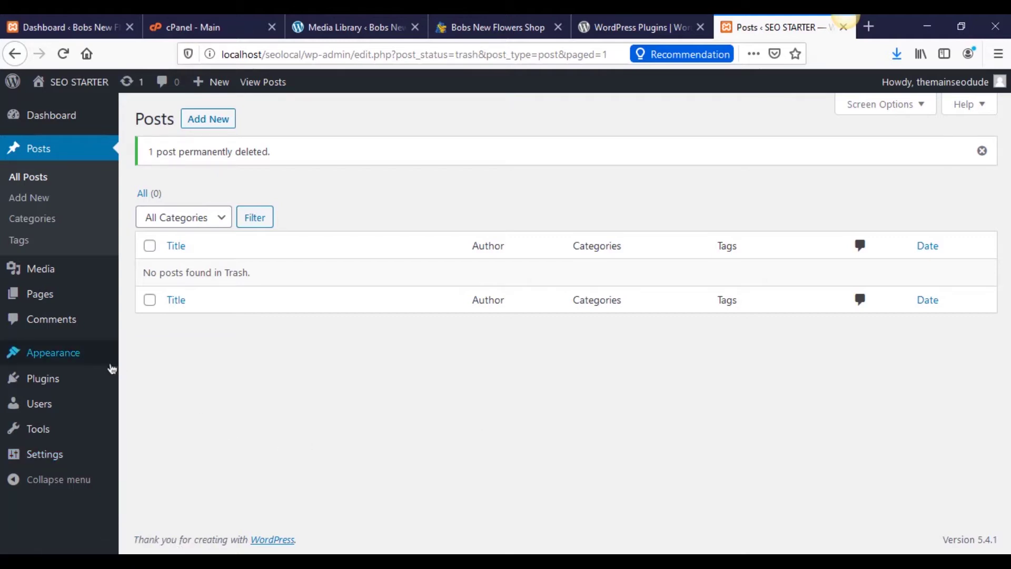
mouse_move(103, 387)
click(150, 401)
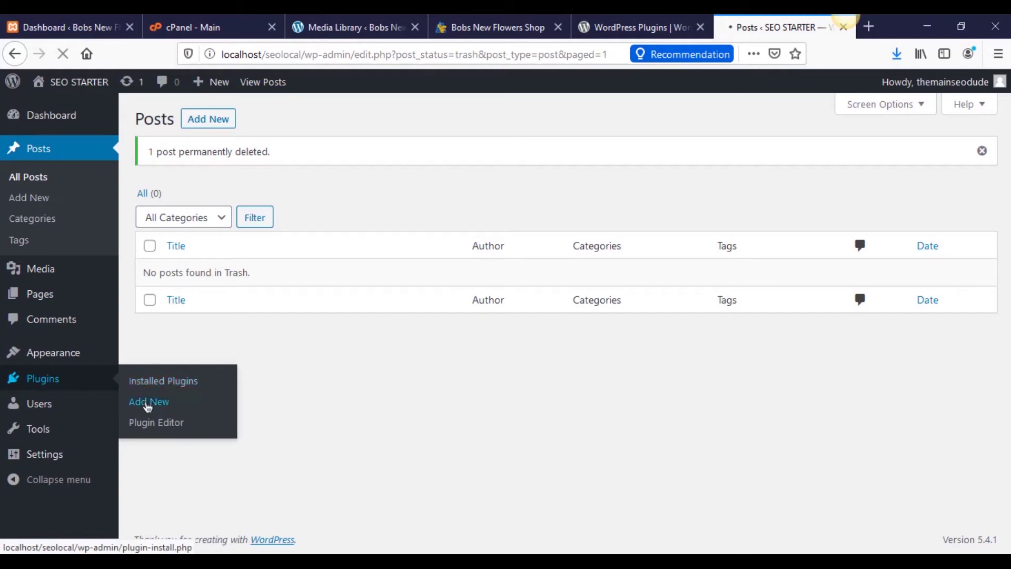
click(823, 160)
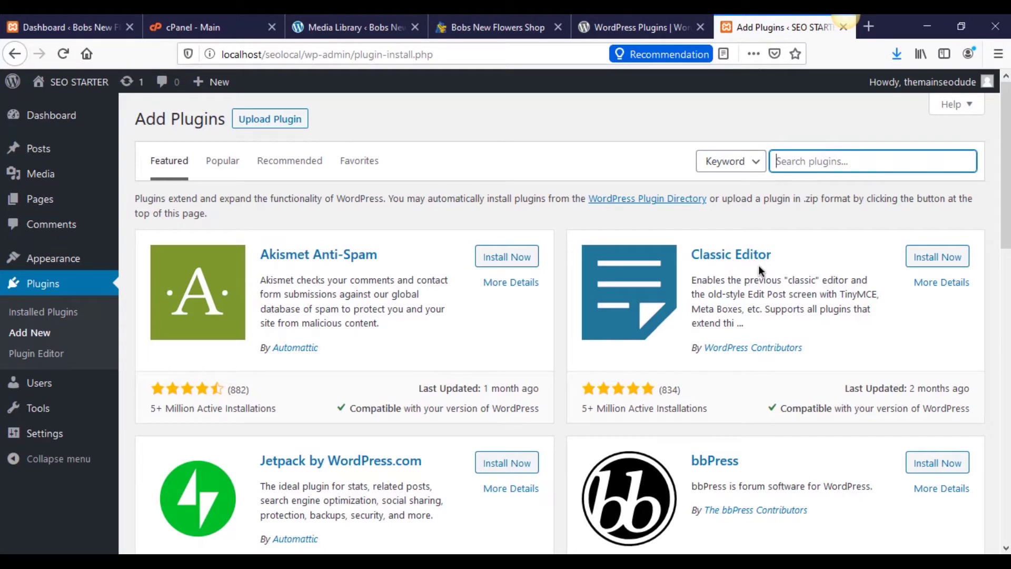
click(915, 261)
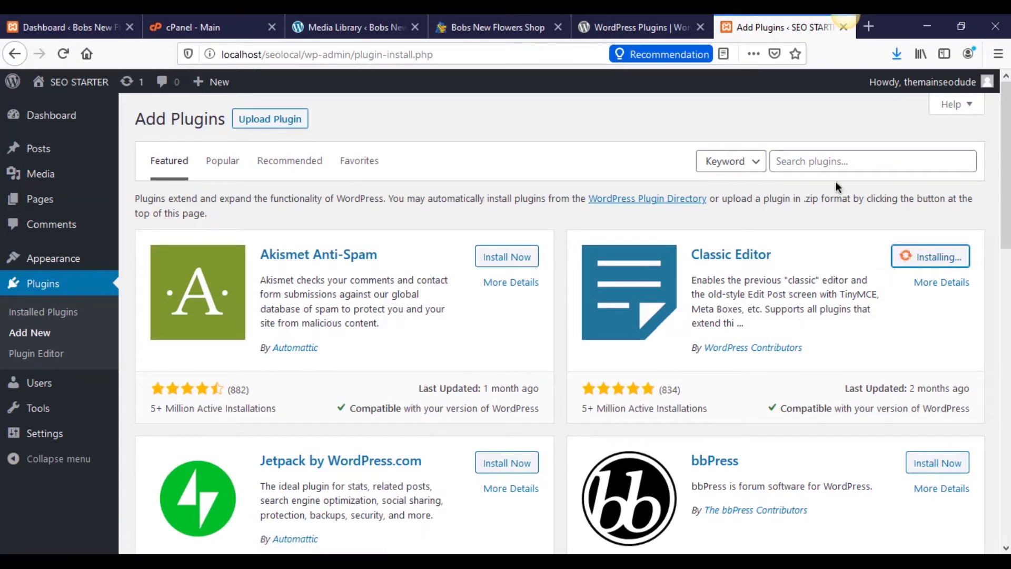
Step: Search the plugin directory for "all in one seo" and install All in One SEO Pack
click(864, 161)
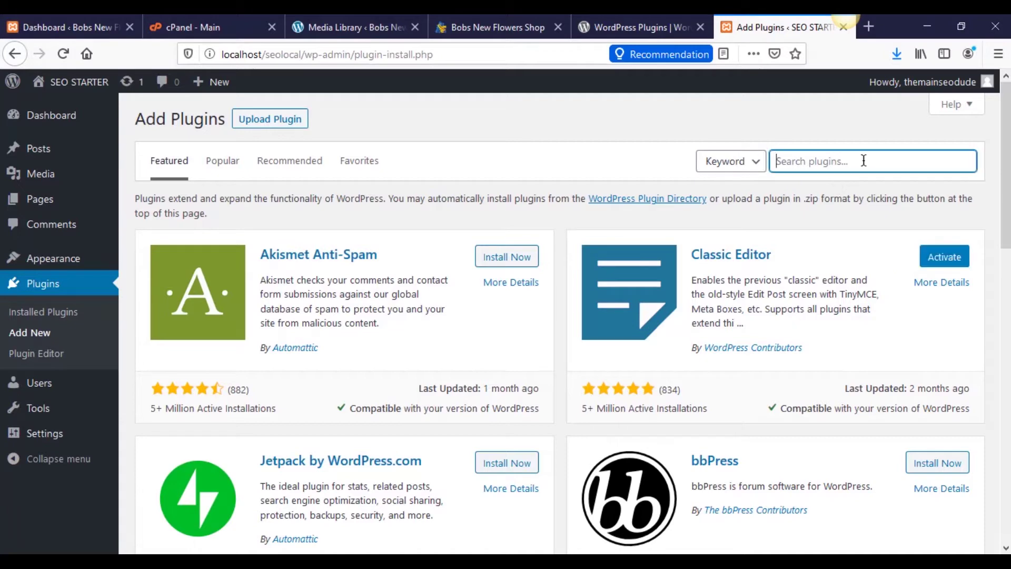
text(all)
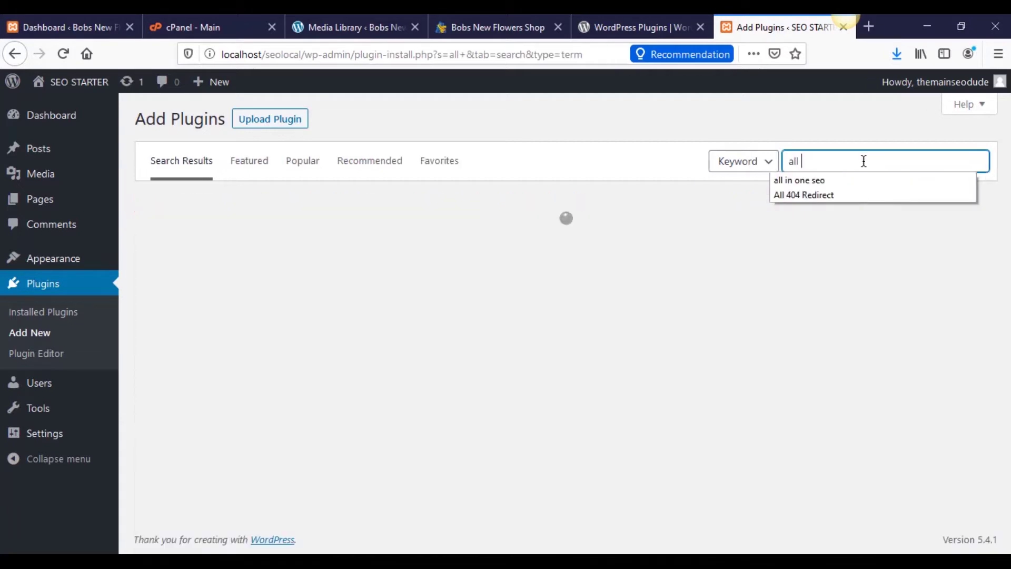
key(Down)
key(Return)
click(496, 248)
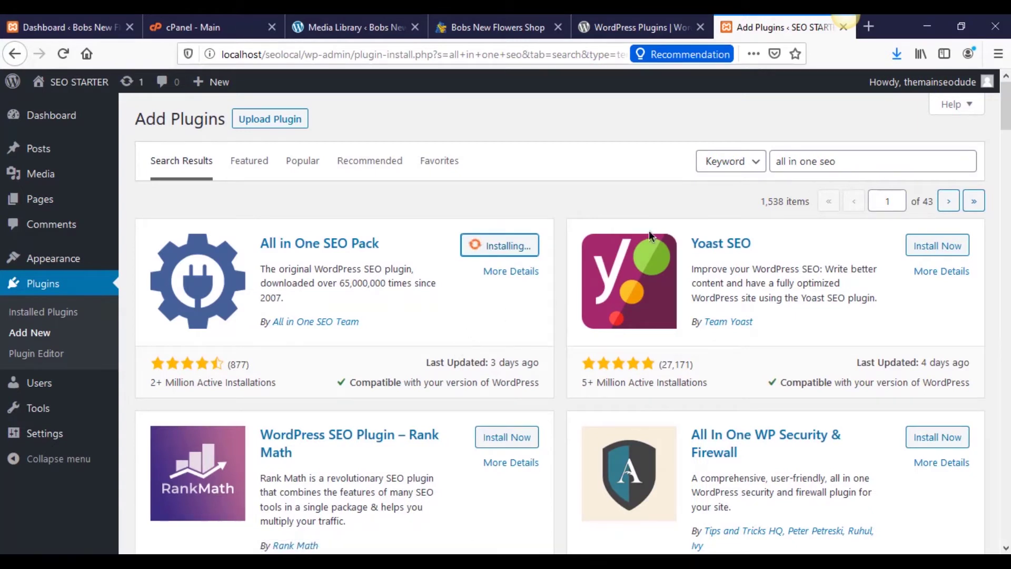
Step: Search for "All 404 Redirect" and install the All 404 Redirect to Homepage plugin
triple_click(813, 171)
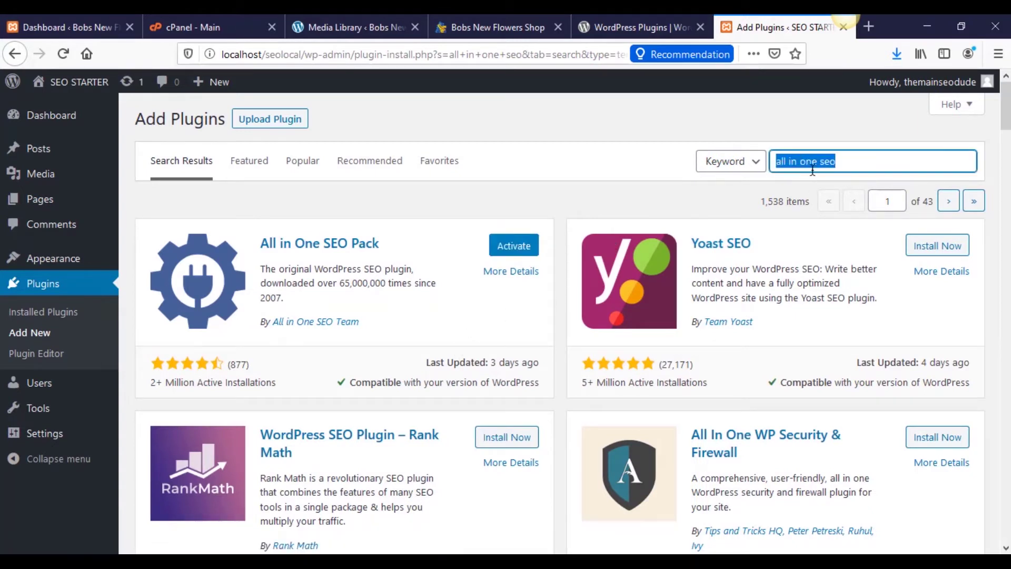
text(all)
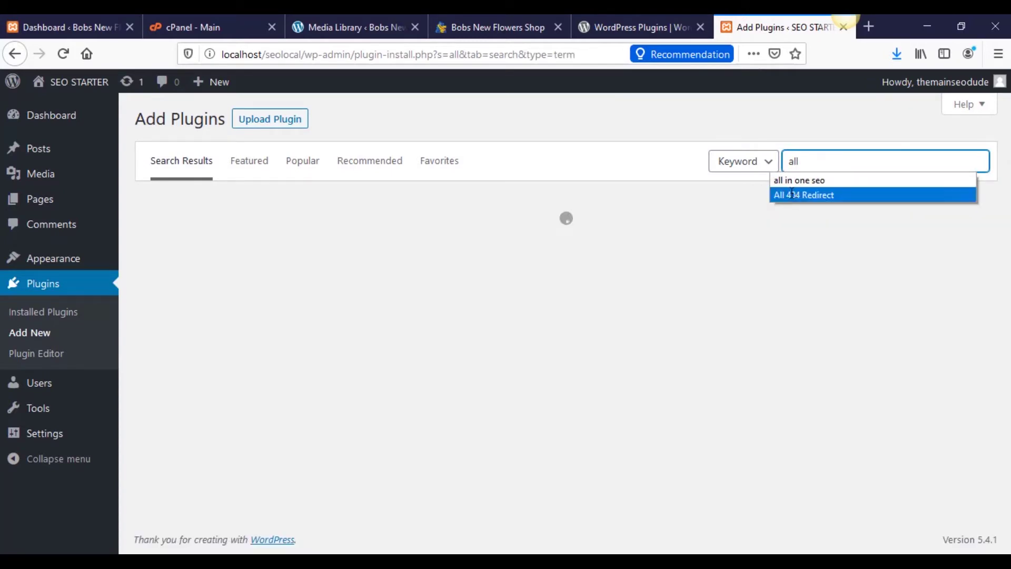
click(803, 195)
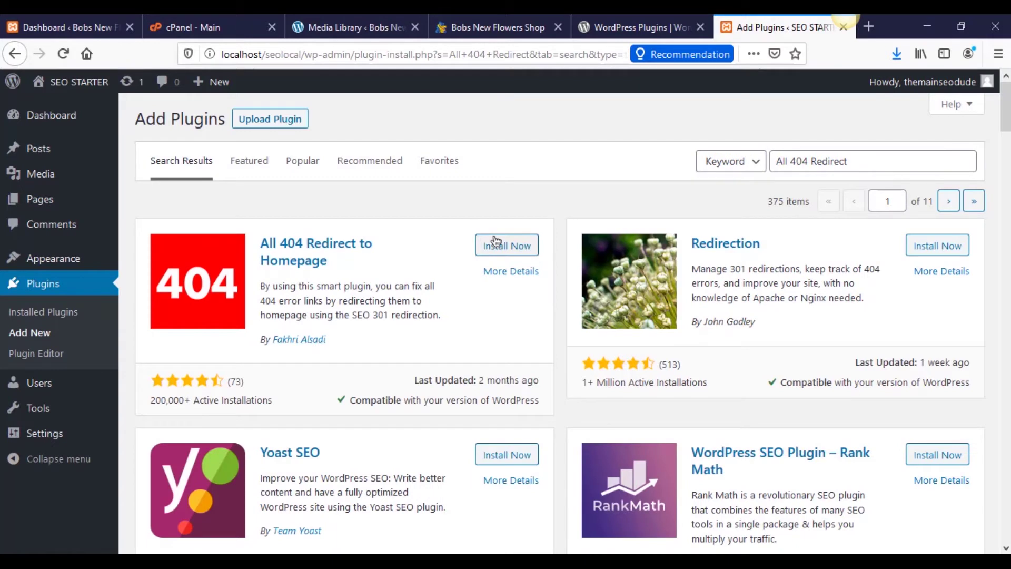
click(495, 241)
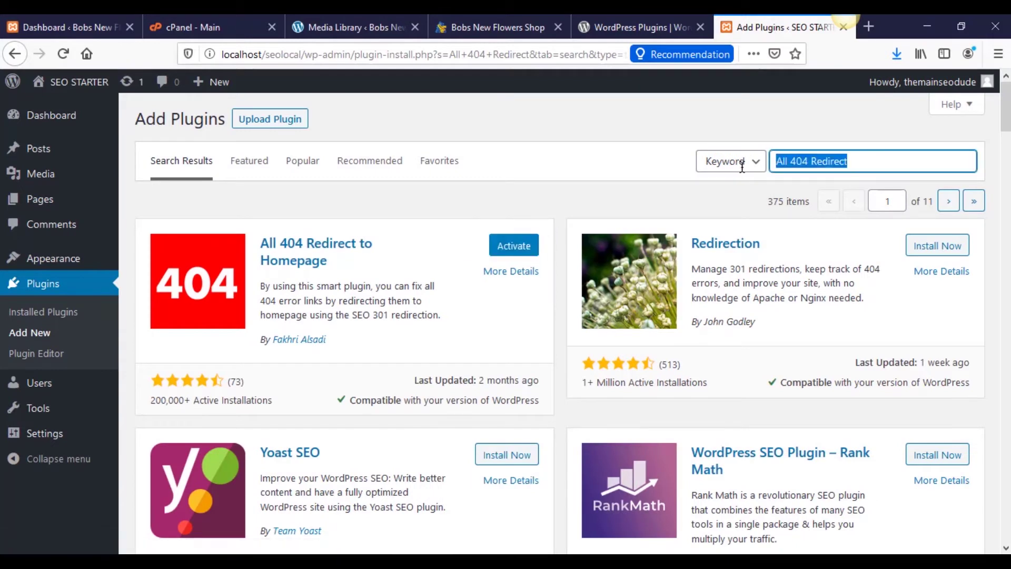
Step: Search for "contact 7" and install the Contact Form 7 plugin
text(contact)
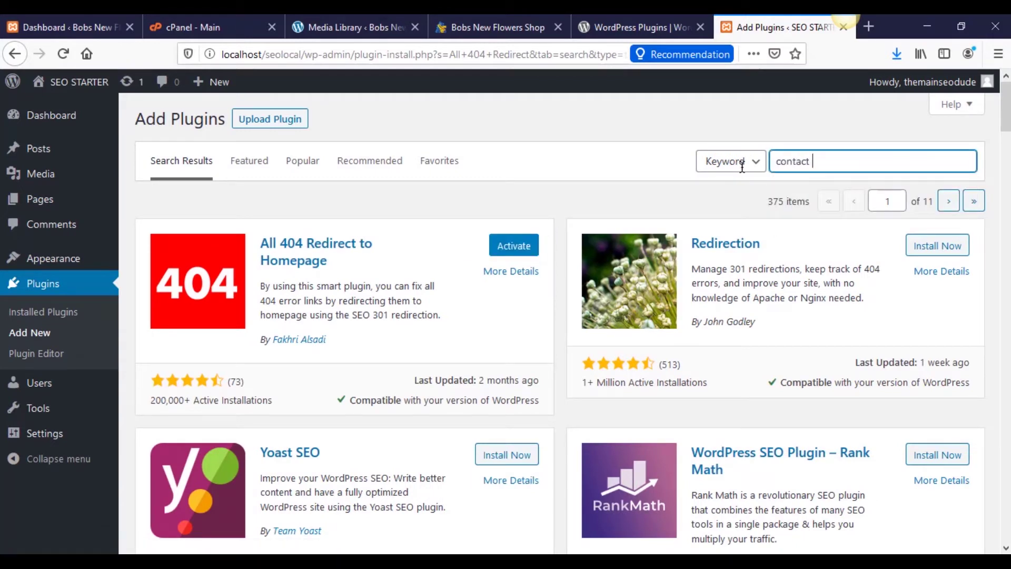
text( 7)
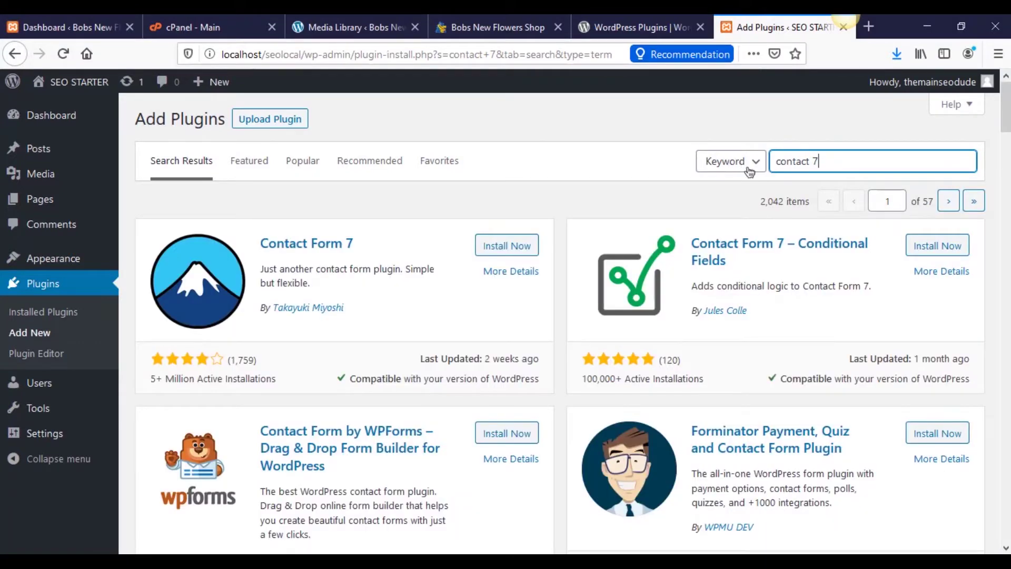
click(519, 246)
Step: Search for "code embed" and install the Code Embed plugin
triple_click(844, 164)
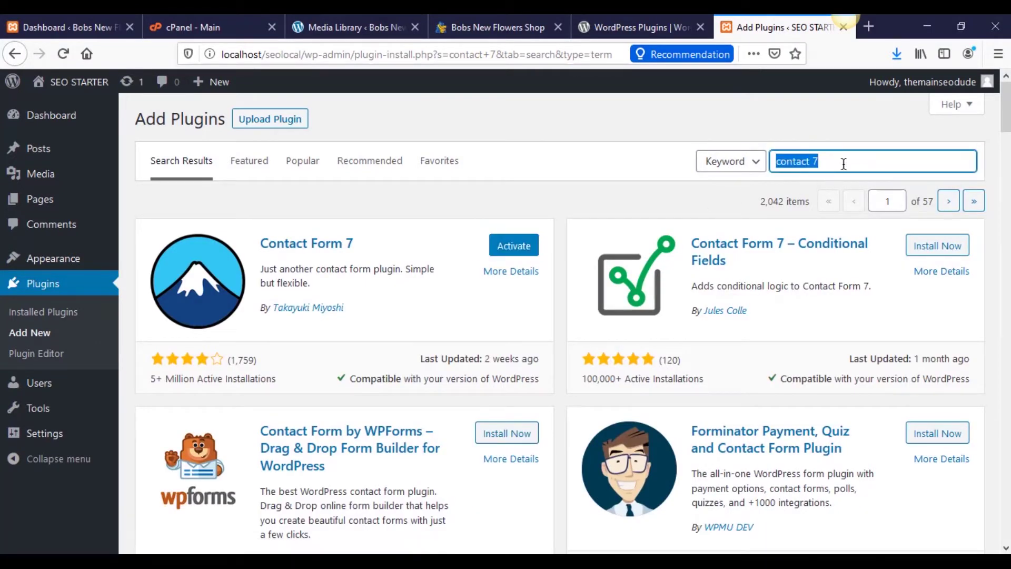
key(BackSpace)
text(code)
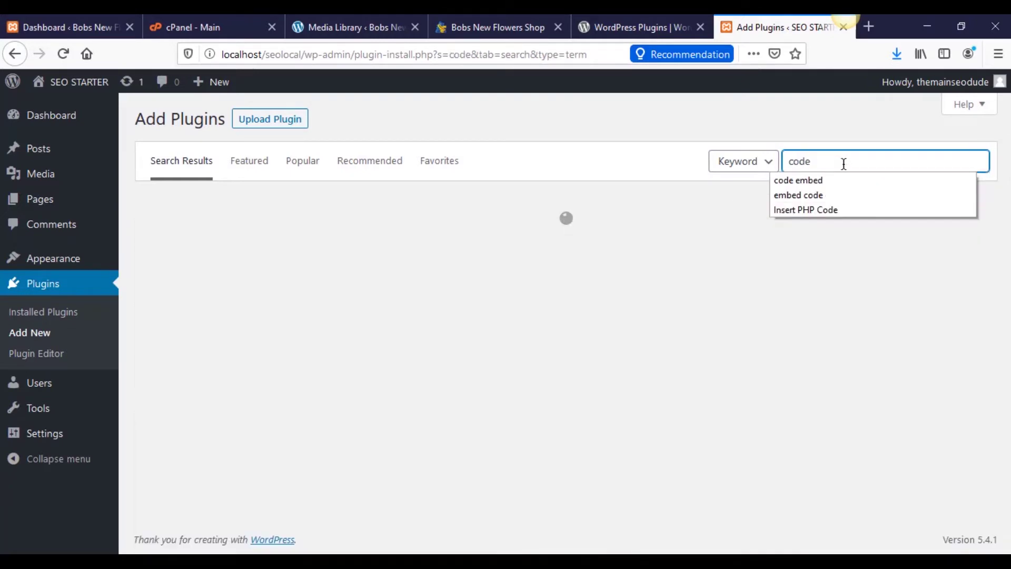
key(Down)
key(Return)
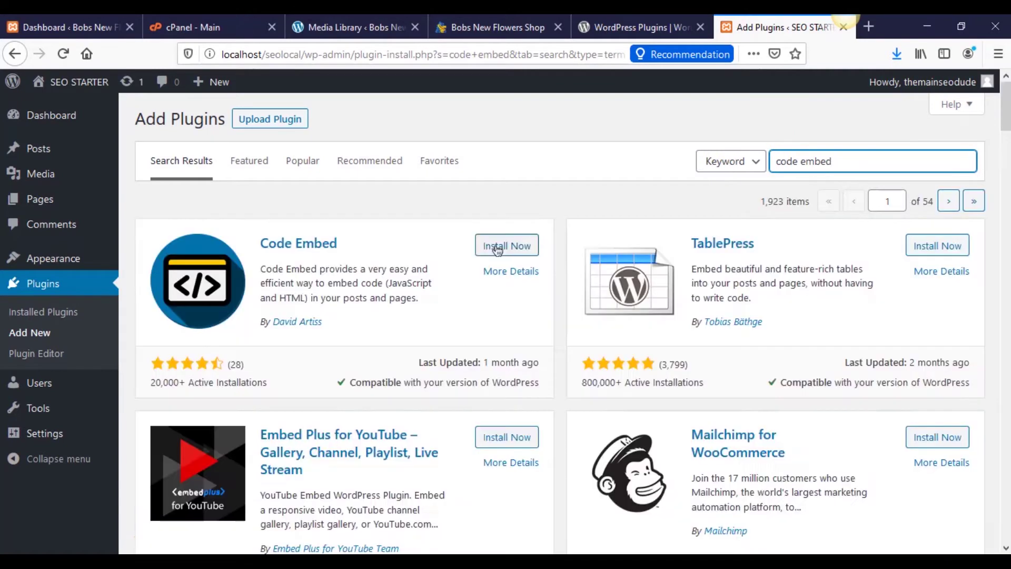
click(497, 250)
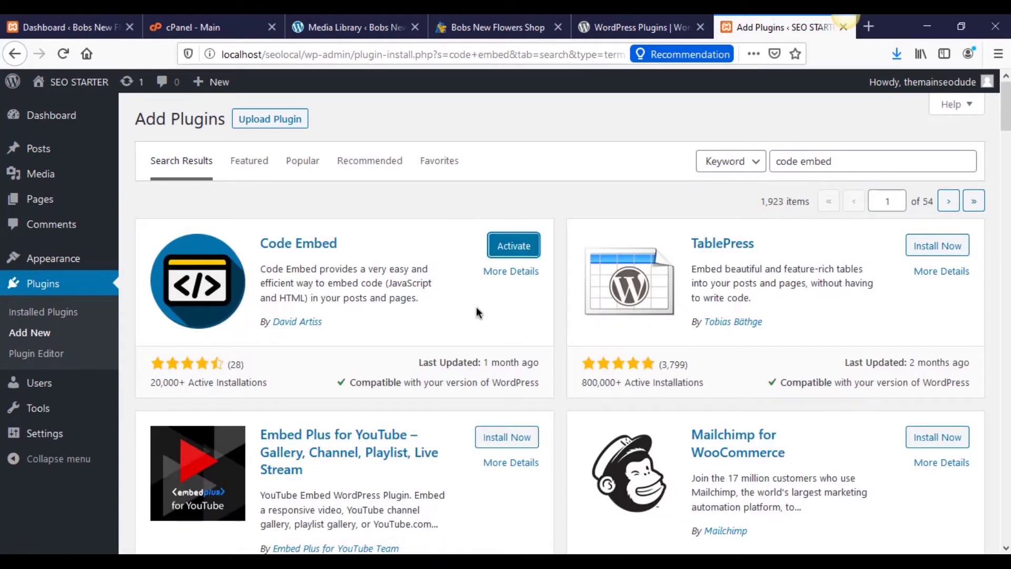
Step: Search the plugin directory for "Insert PHP Code" and install the Insert PHP Code Snippet plugin
drag(831, 161, 773, 167)
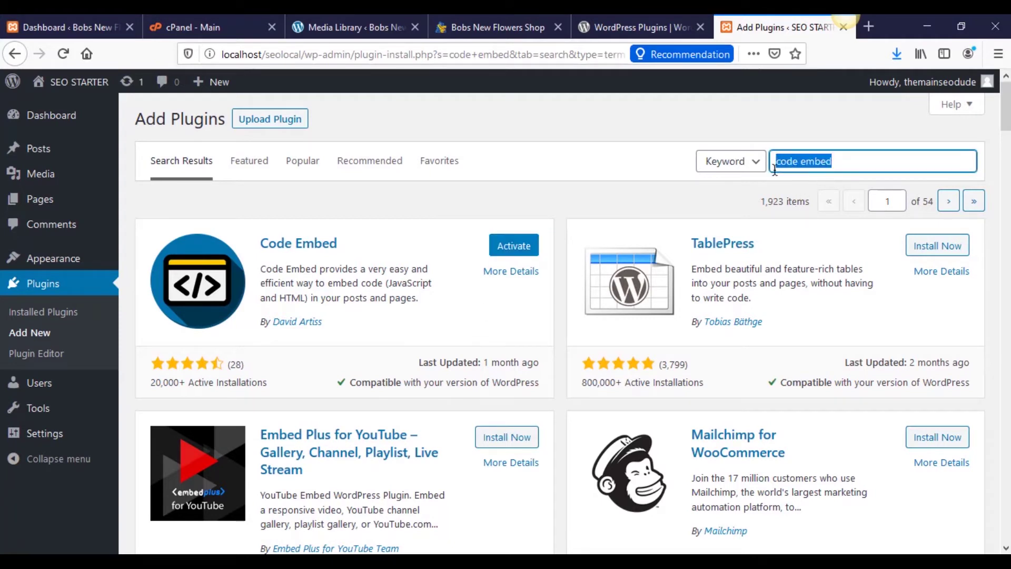
text(php)
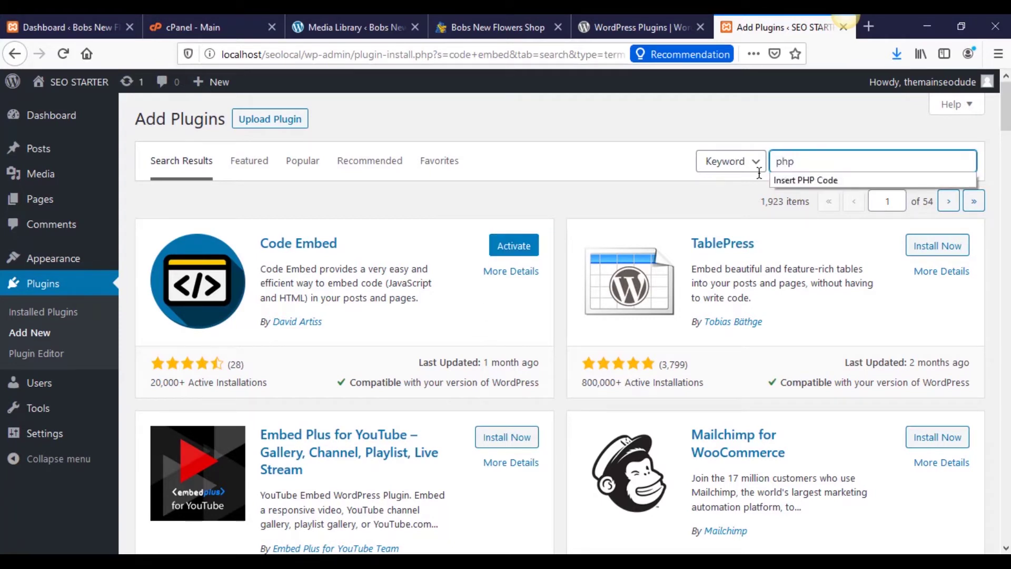
key(Down)
key(Return)
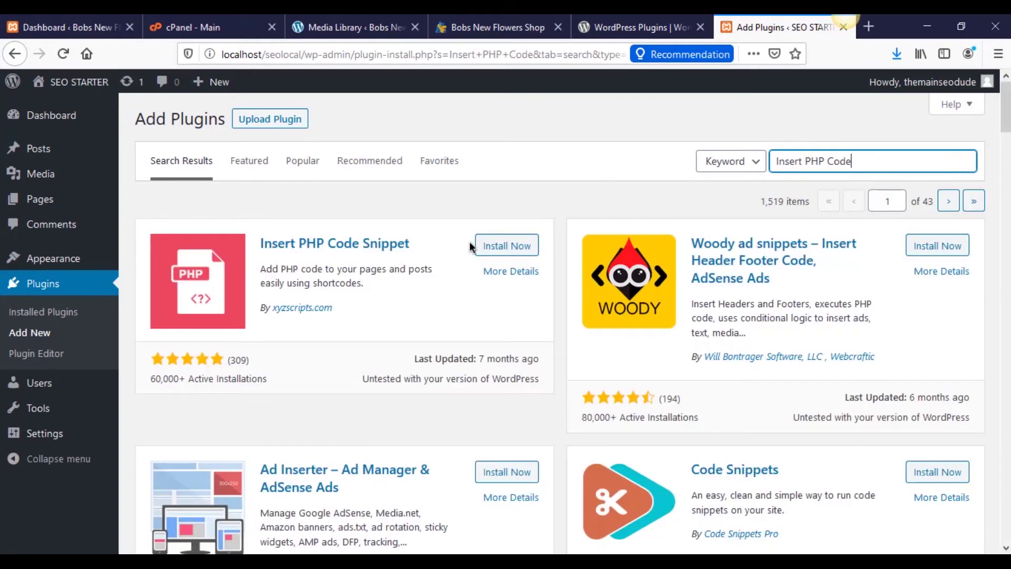
click(501, 246)
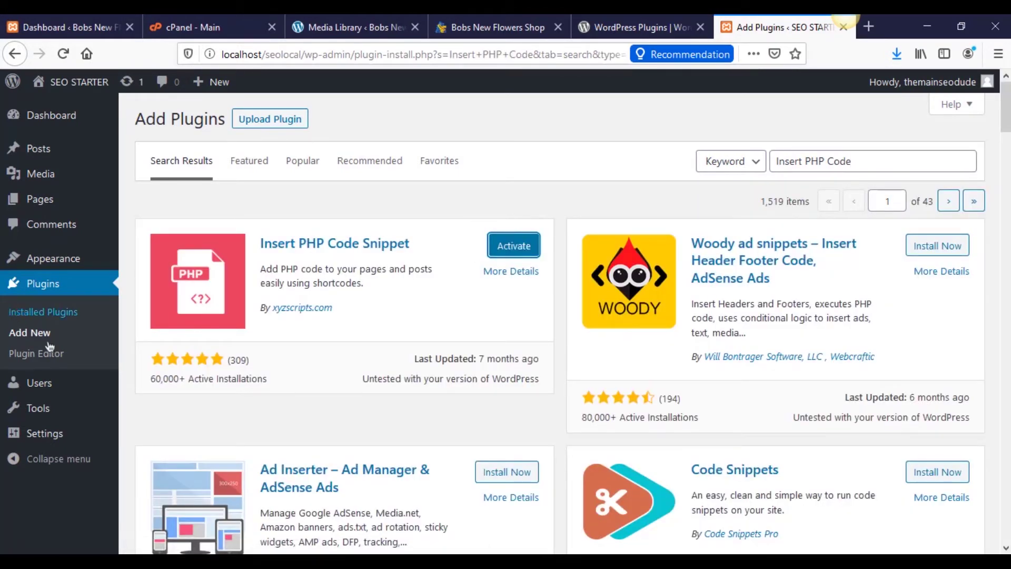
Step: Activate all installed plugins with one bulk action and dismiss the resulting notice
click(66, 315)
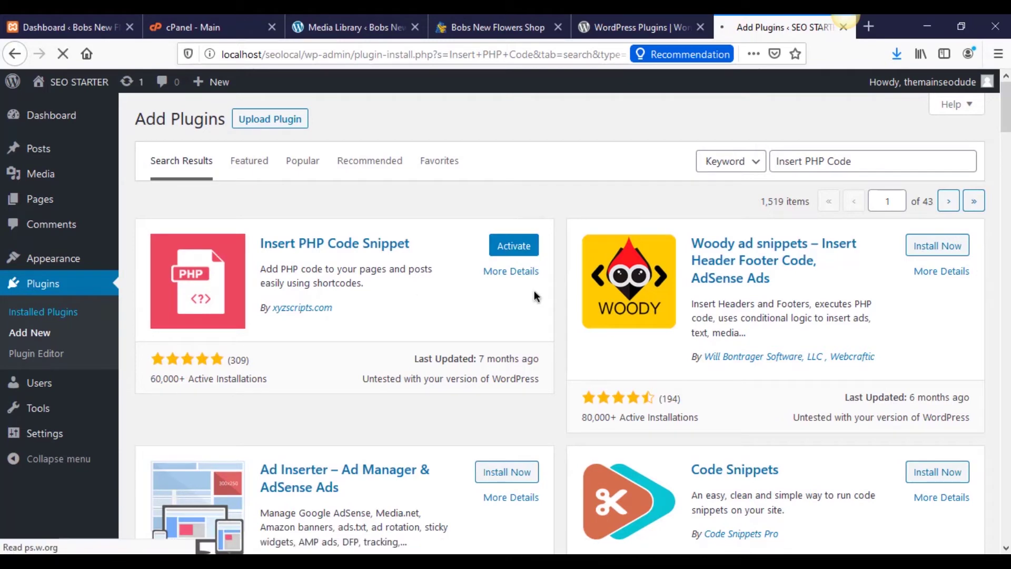
scroll(526, 311, down, 3)
scroll(523, 311, up, 3)
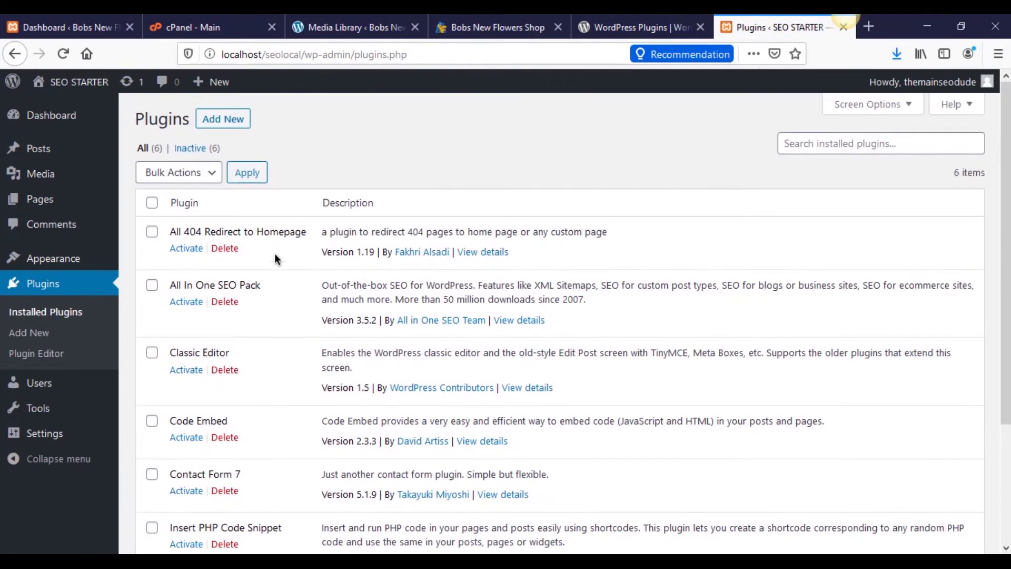
click(152, 202)
click(191, 179)
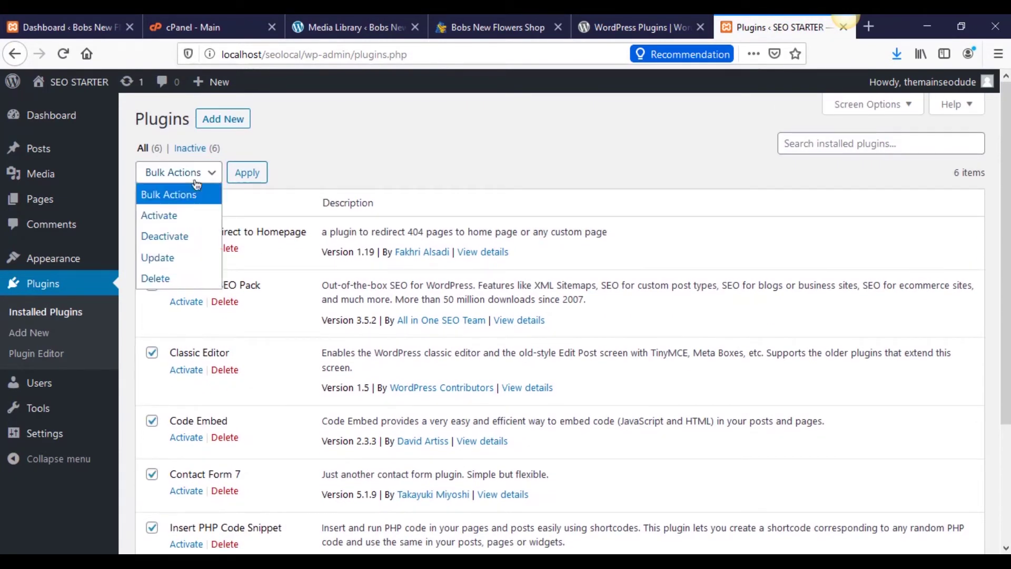
click(189, 214)
click(252, 175)
scroll(368, 166, down, 5)
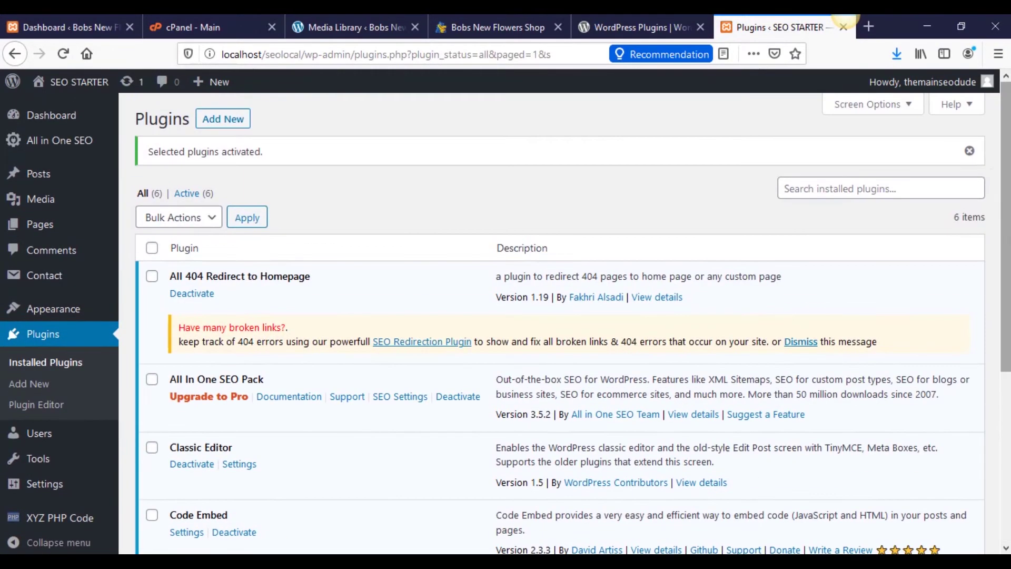
click(969, 151)
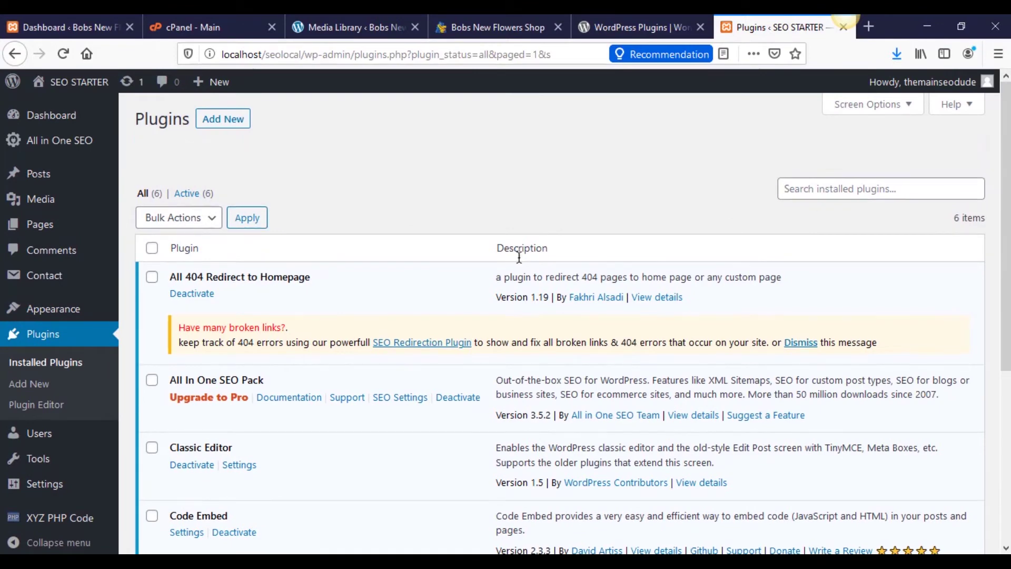
Step: Open the SEO STARTER site in a new browser tab and examine its home page down to the footer
mouse_move(94, 82)
right_click(113, 111)
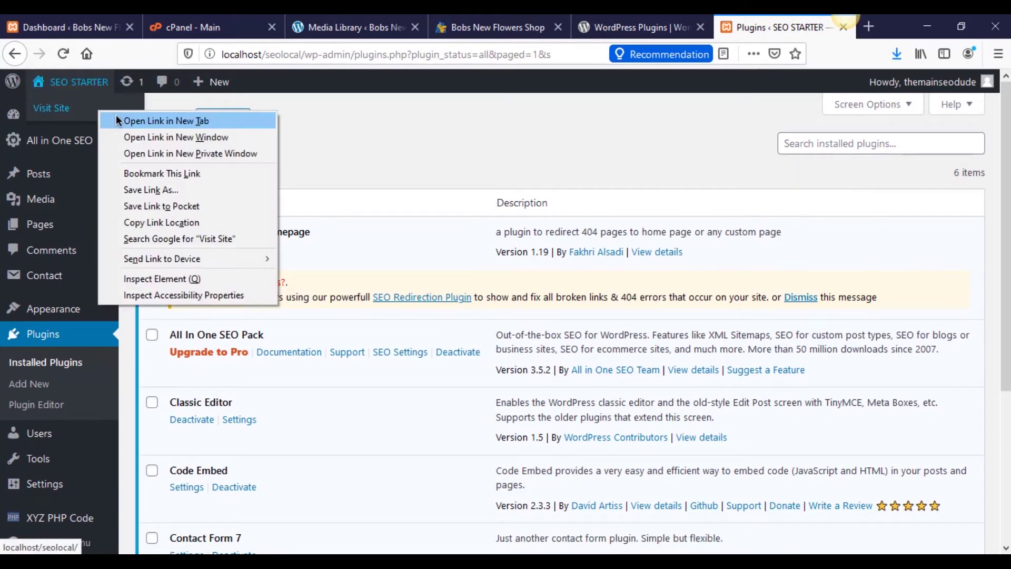
click(126, 123)
click(772, 27)
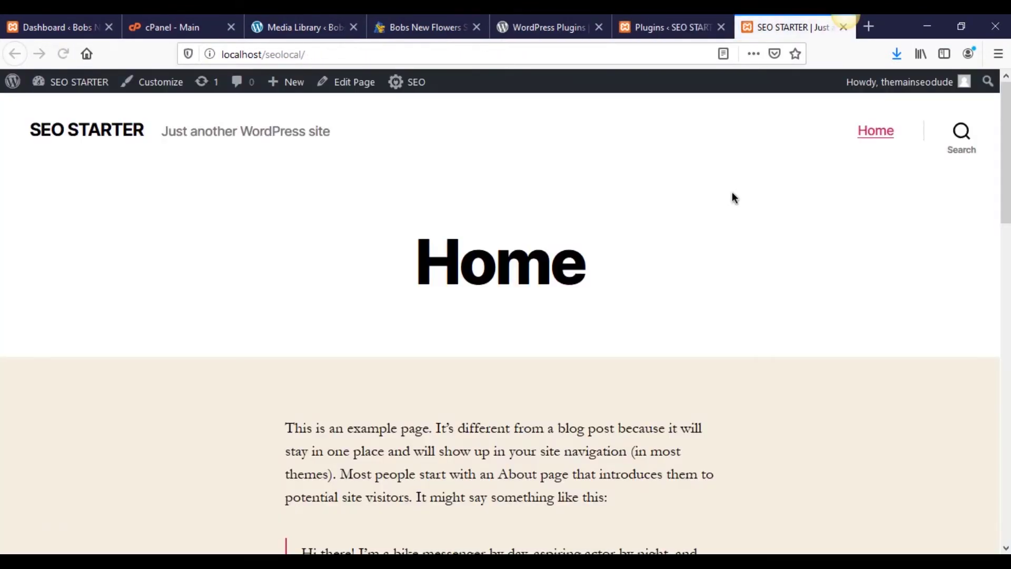
scroll(733, 192, down, 15)
scroll(716, 244, up, 15)
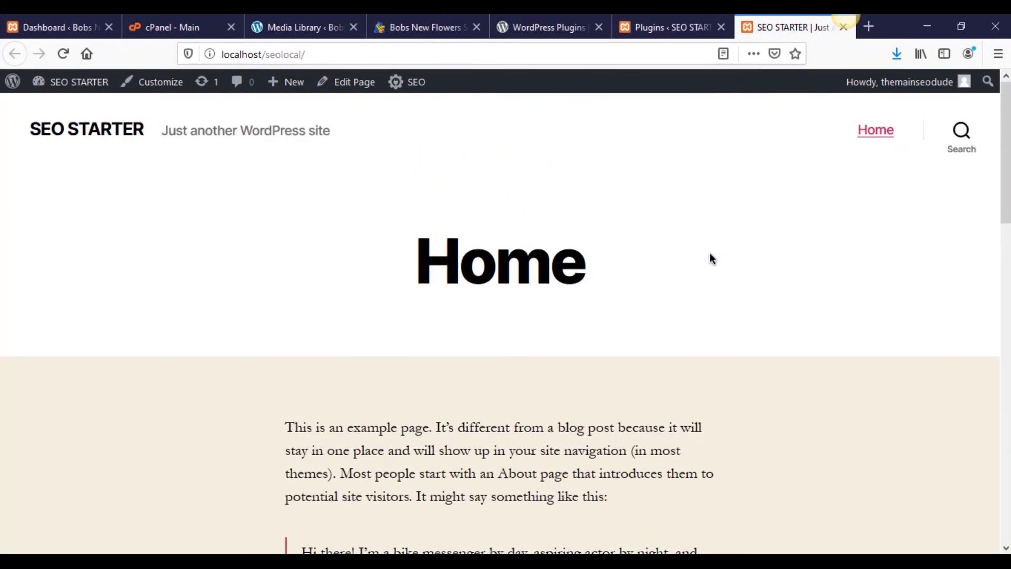
scroll(708, 260, down, 15)
scroll(527, 295, up, 10)
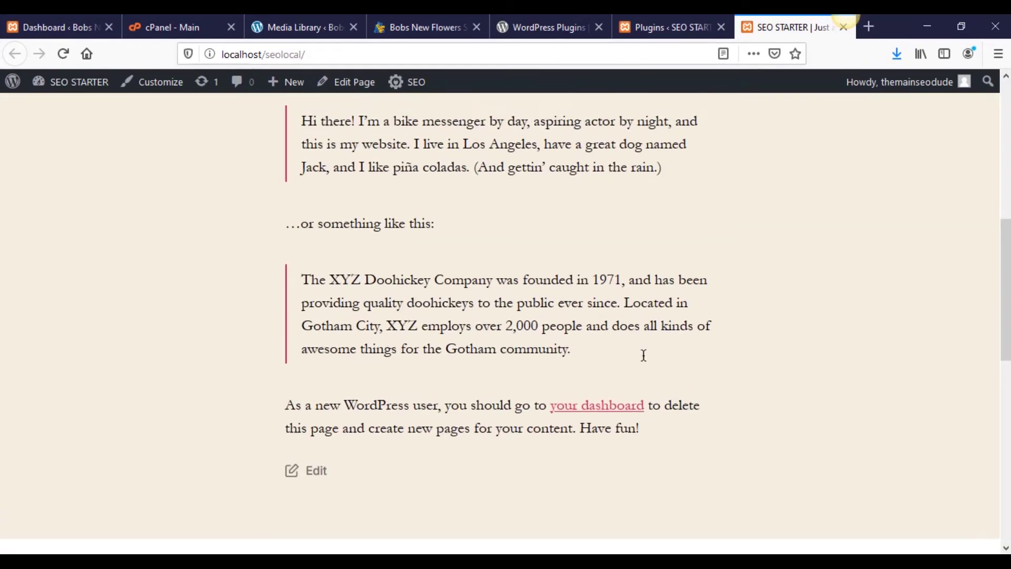
Step: In the site's widget settings, remove the Meta and Categories widgets from Footer #2
click(666, 27)
mouse_move(100, 310)
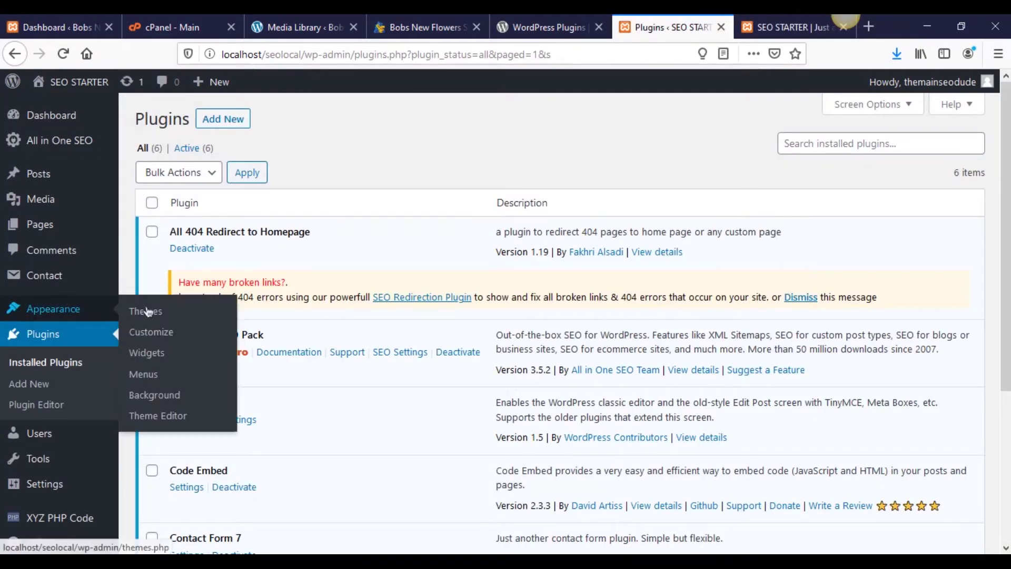
click(158, 355)
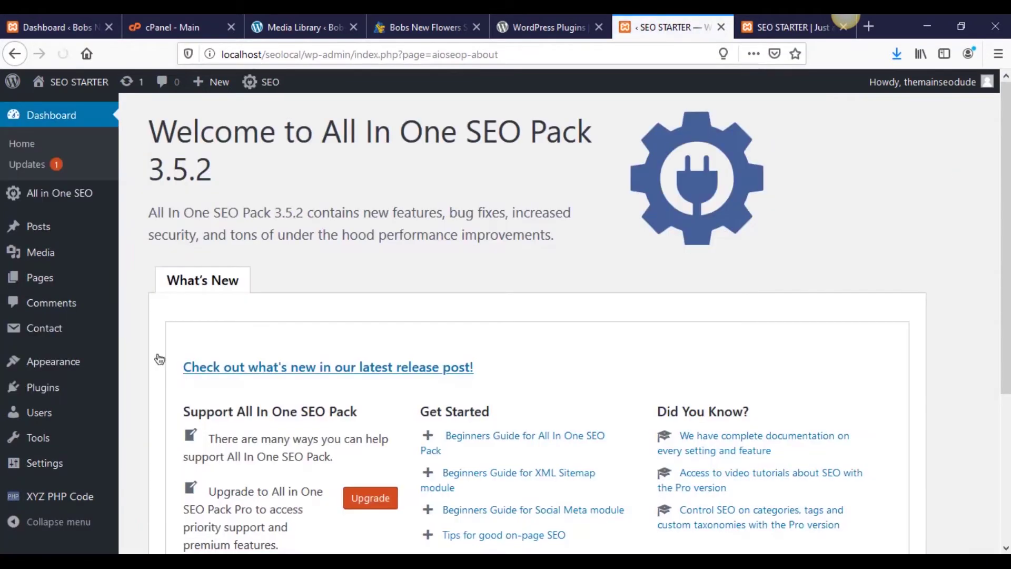
mouse_move(21, 364)
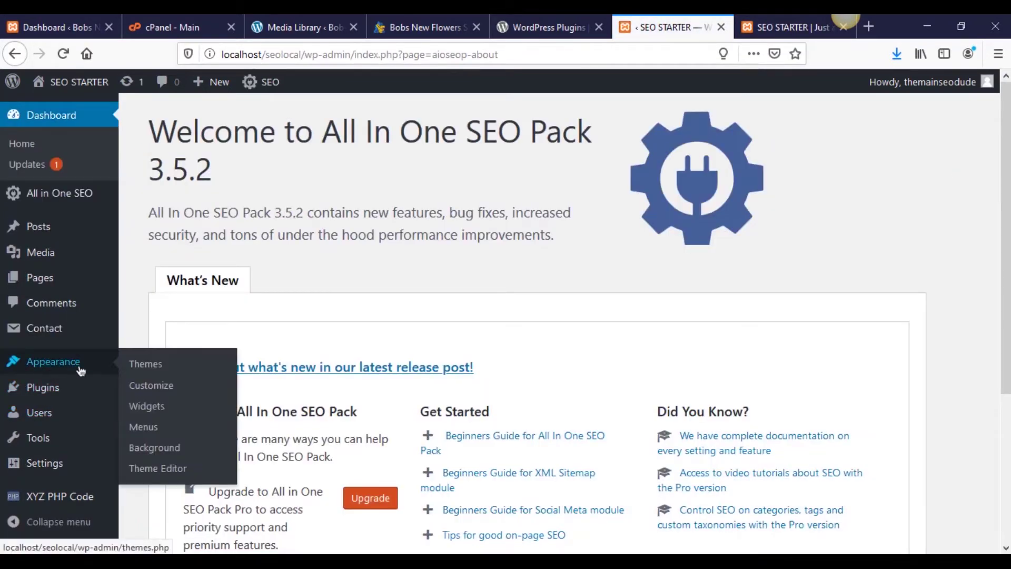
click(151, 408)
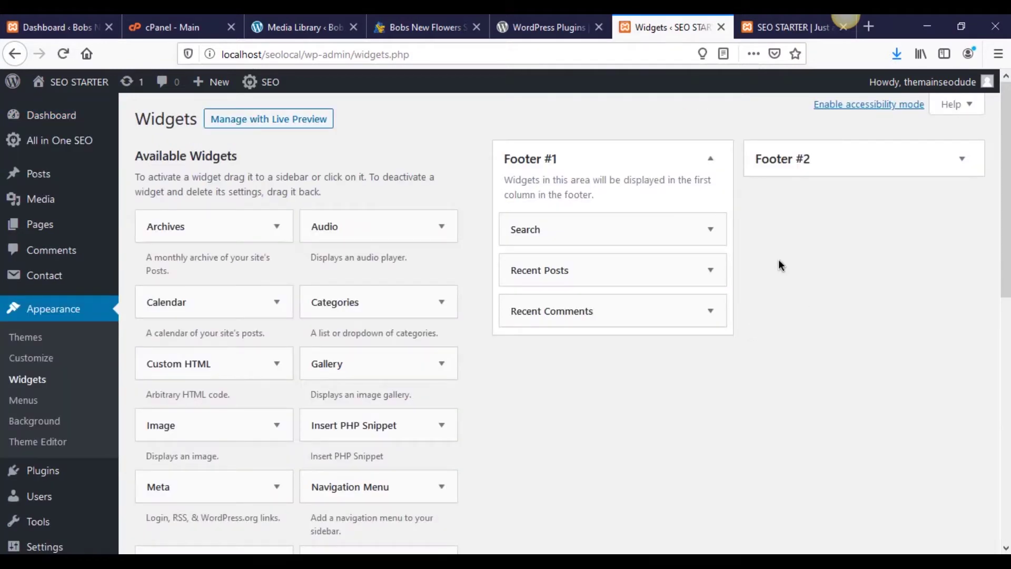
click(885, 152)
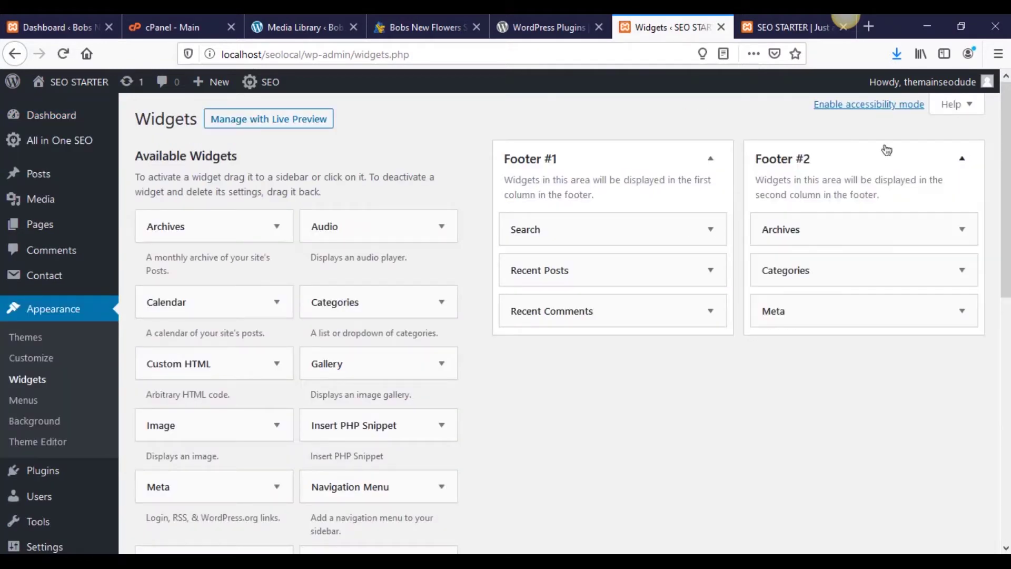
drag(810, 303, 732, 332)
drag(848, 266, 316, 350)
drag(553, 351, 274, 316)
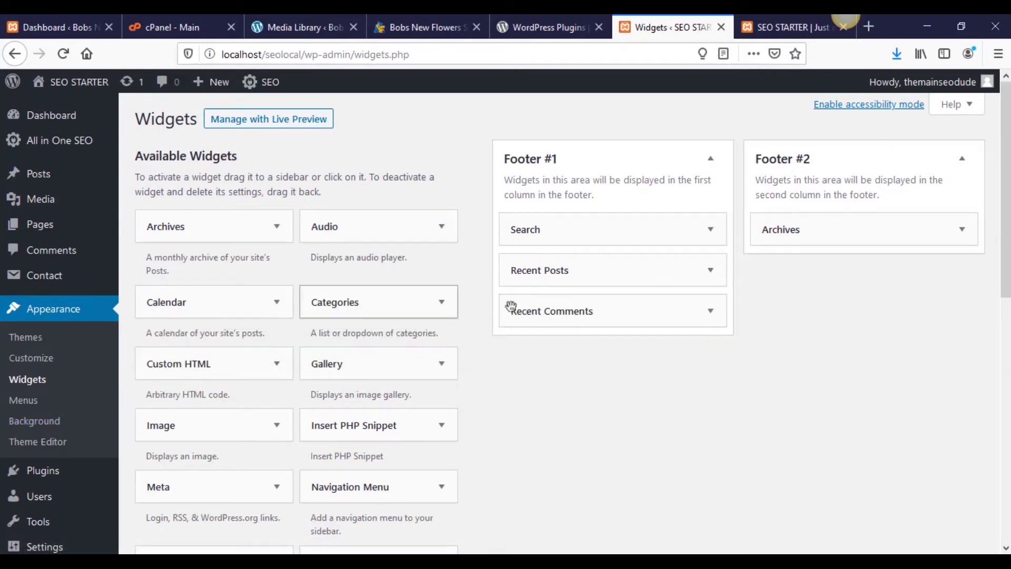
Step: Remove Recent Comments, Recent Posts and Search from Footer #1 and Archives from Footer #2, and collapse both footer areas
drag(609, 303, 243, 311)
drag(595, 266, 266, 295)
drag(558, 226, 155, 279)
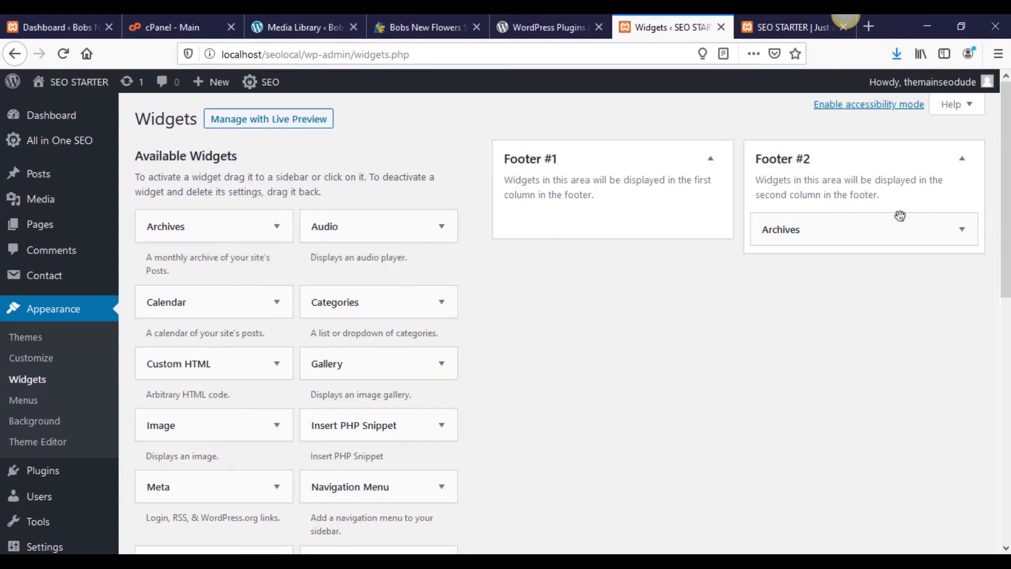
drag(899, 226, 295, 315)
click(609, 167)
click(796, 162)
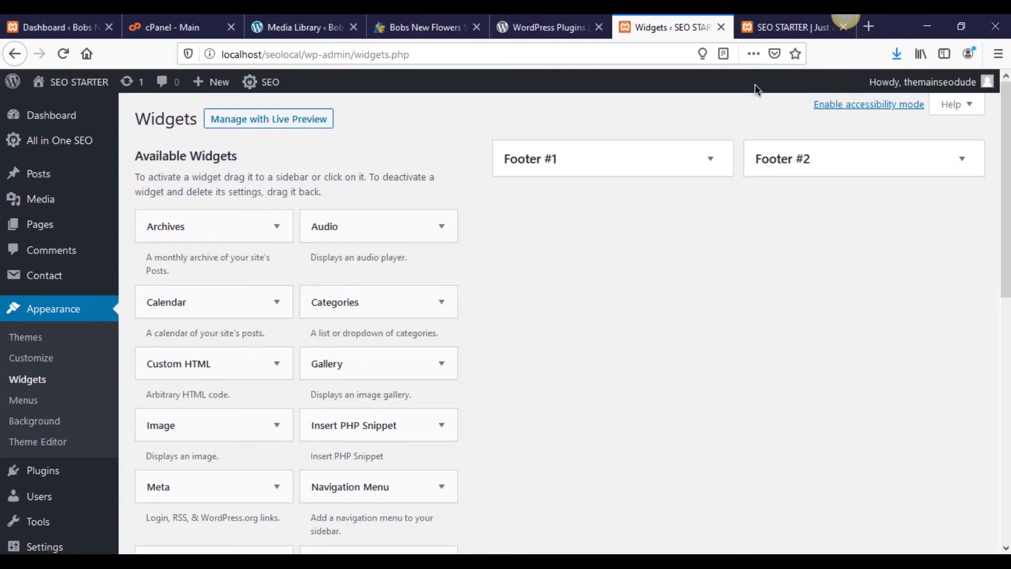
Step: Reload the SEO STARTER home page and check its footer after the widget removal
click(759, 24)
click(63, 53)
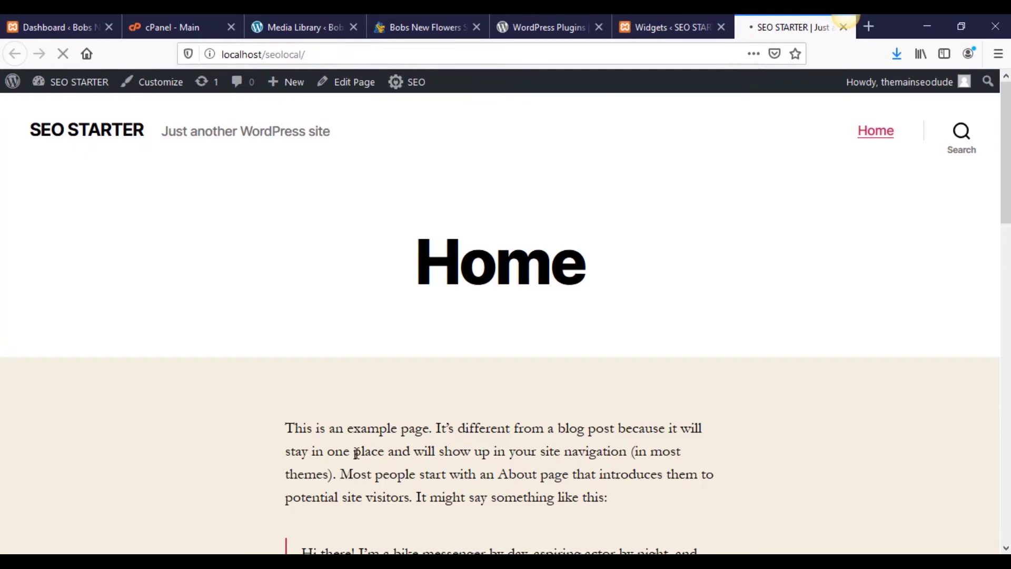
scroll(368, 330, down, 15)
scroll(338, 376, up, 1)
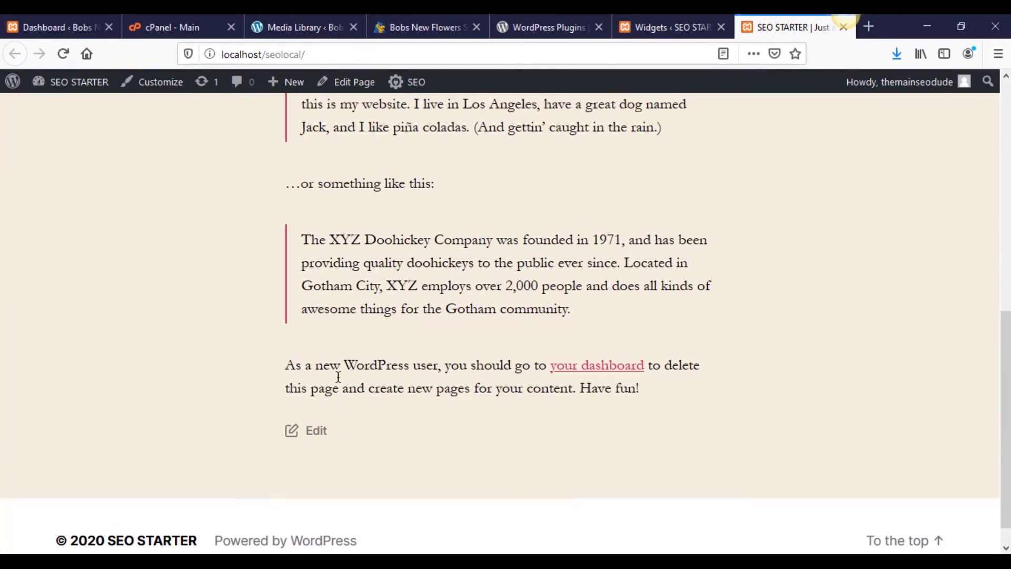
scroll(339, 376, up, 15)
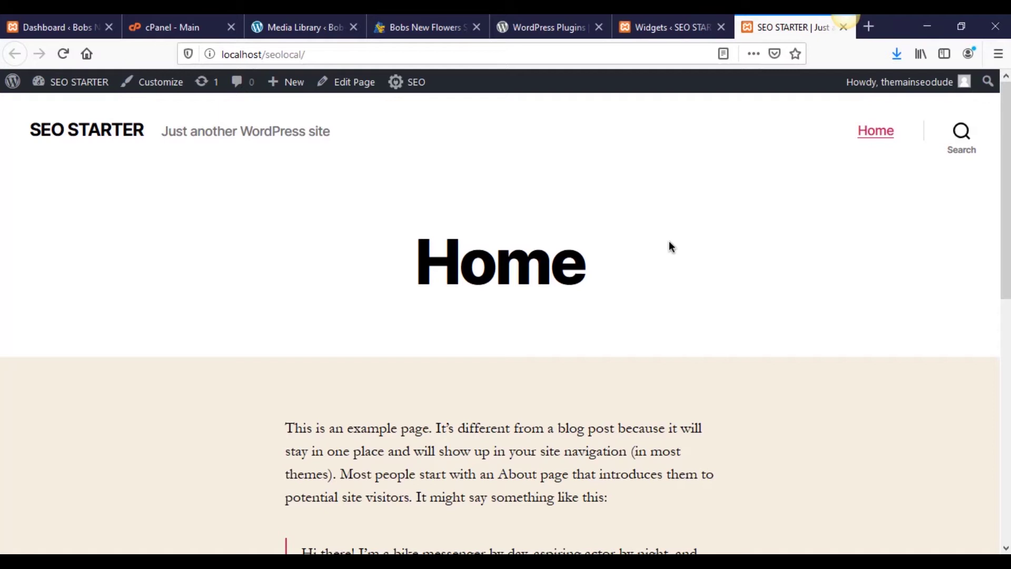
Step: Return to the admin dashboard home and dismiss the Welcome to WordPress panel
click(651, 27)
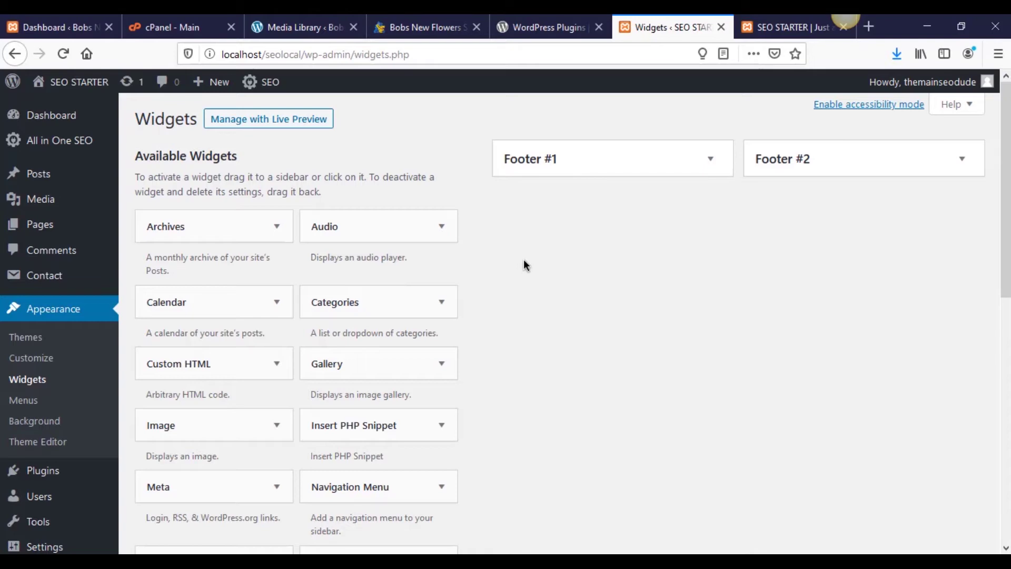
scroll(562, 336, down, 8)
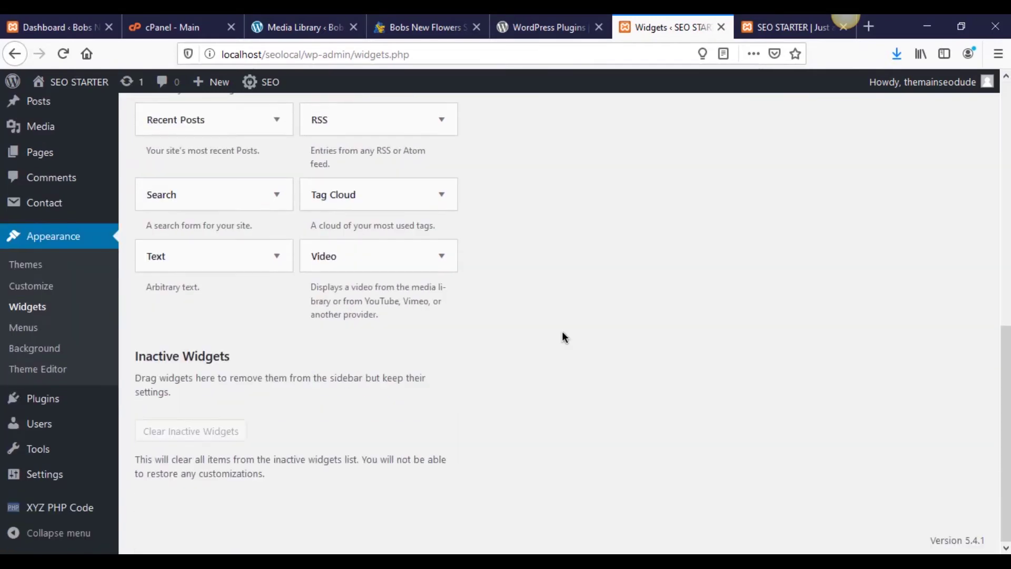
scroll(560, 341, up, 8)
click(47, 116)
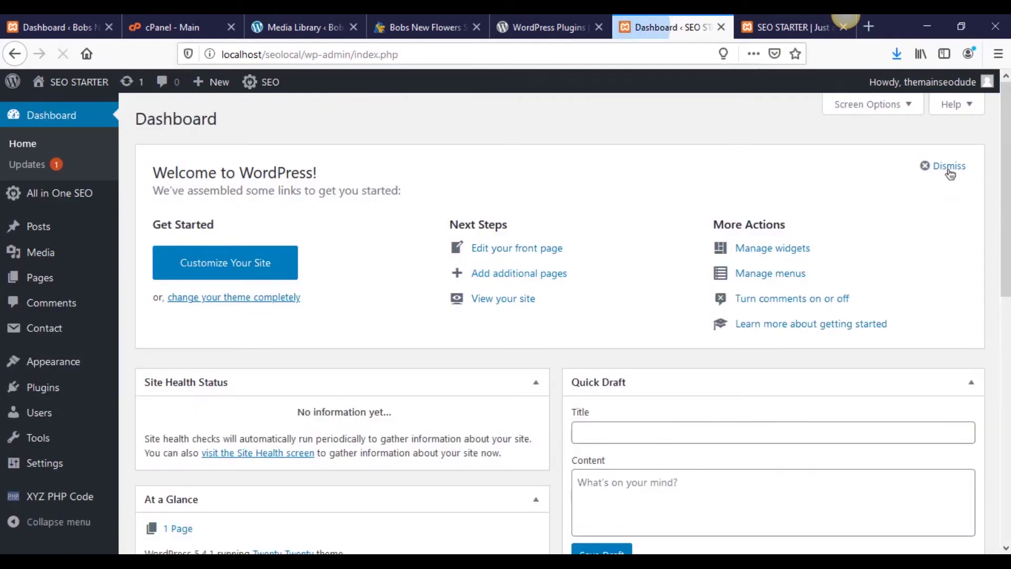
click(946, 167)
Step: Hide the dashboard boxes Site Health Status, At a Glance, Activity, SEO News, Quick Draft, and WordPress Events and News
click(898, 107)
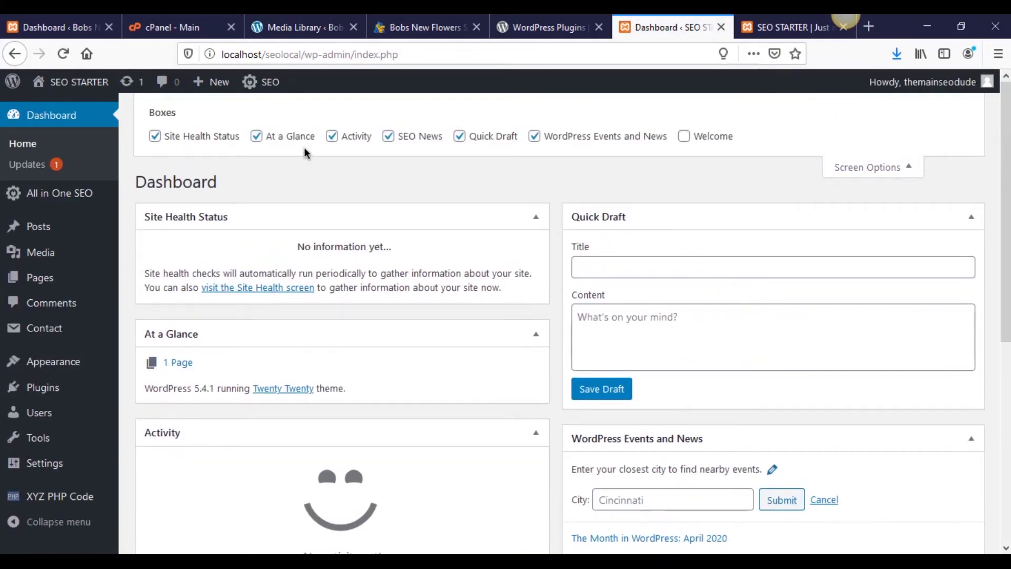
click(230, 138)
click(256, 136)
click(332, 136)
click(388, 136)
click(459, 136)
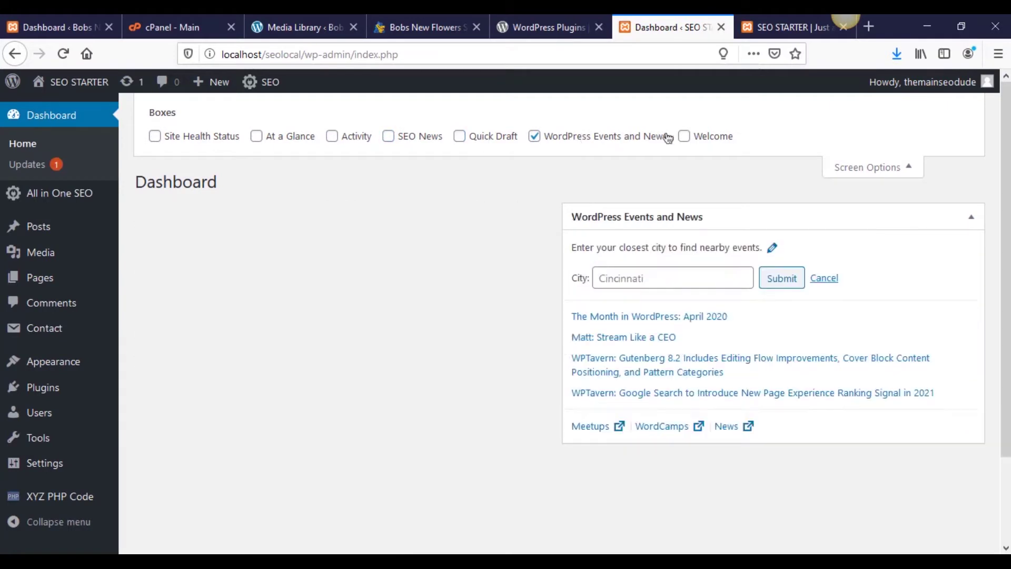
click(534, 136)
click(684, 136)
click(684, 136)
click(884, 167)
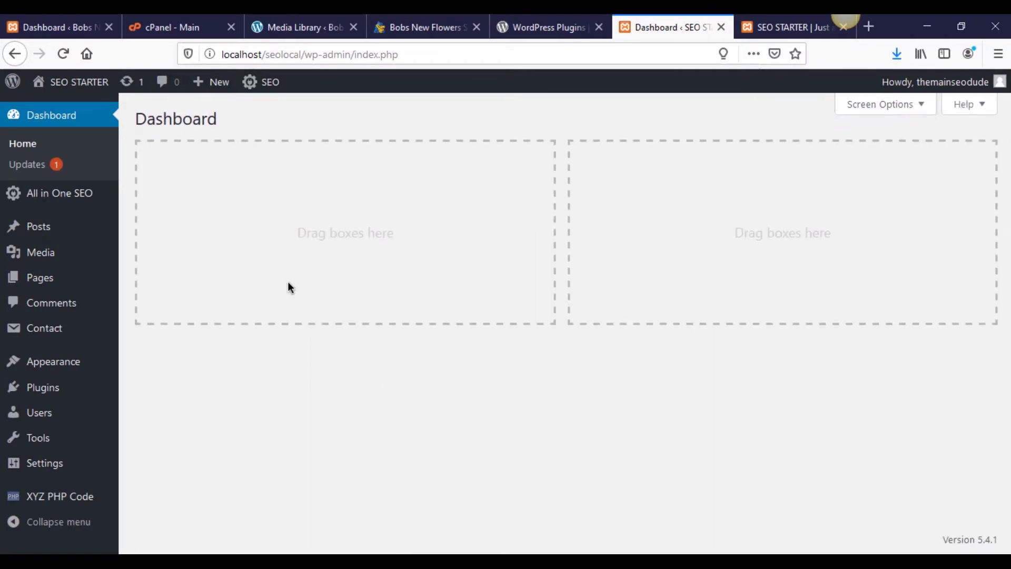
Step: Update the Twenty Twenty theme to version 1.3 and return to the dashboard home
click(32, 174)
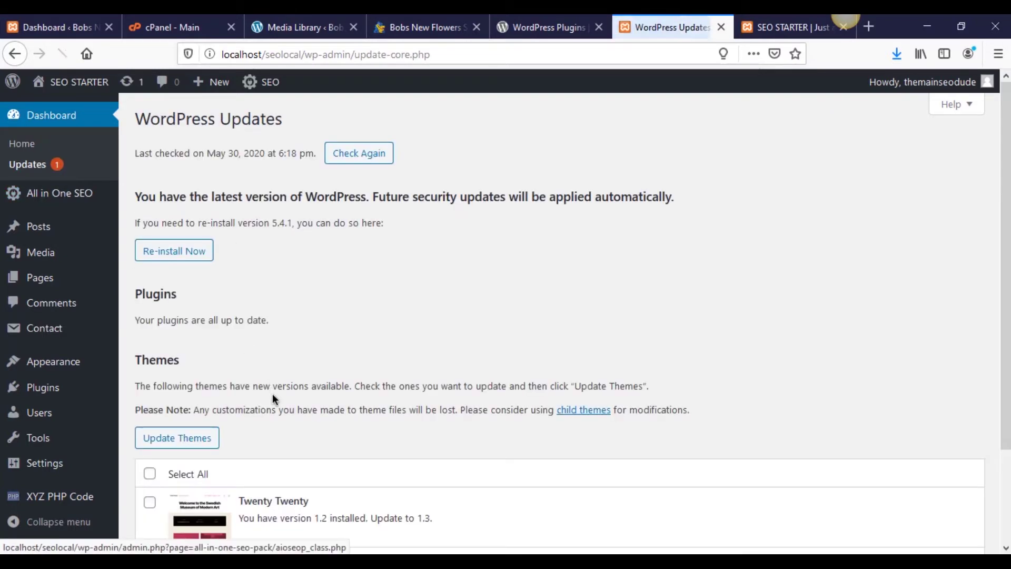
scroll(271, 397, down, 4)
click(149, 362)
click(177, 326)
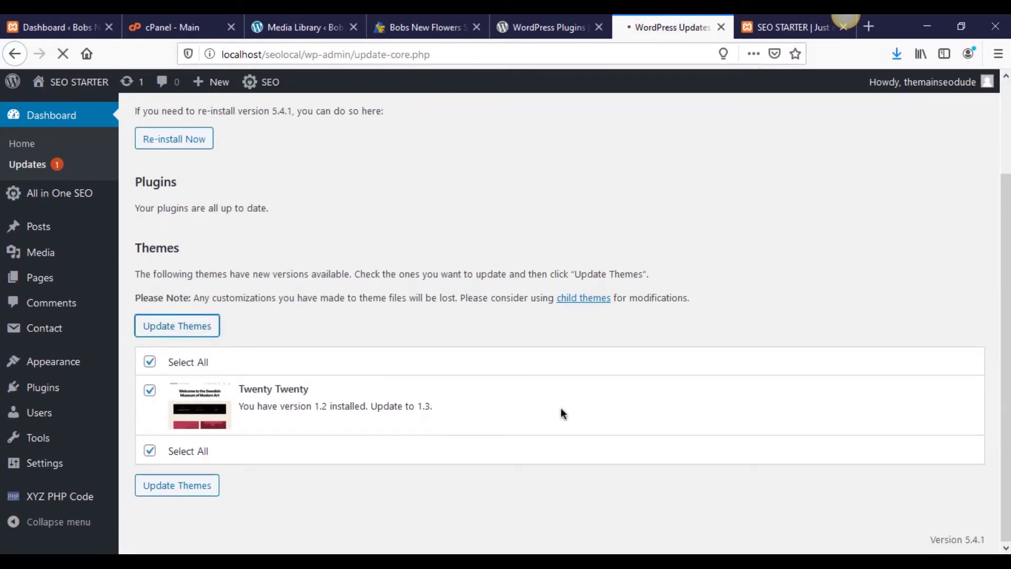
click(74, 125)
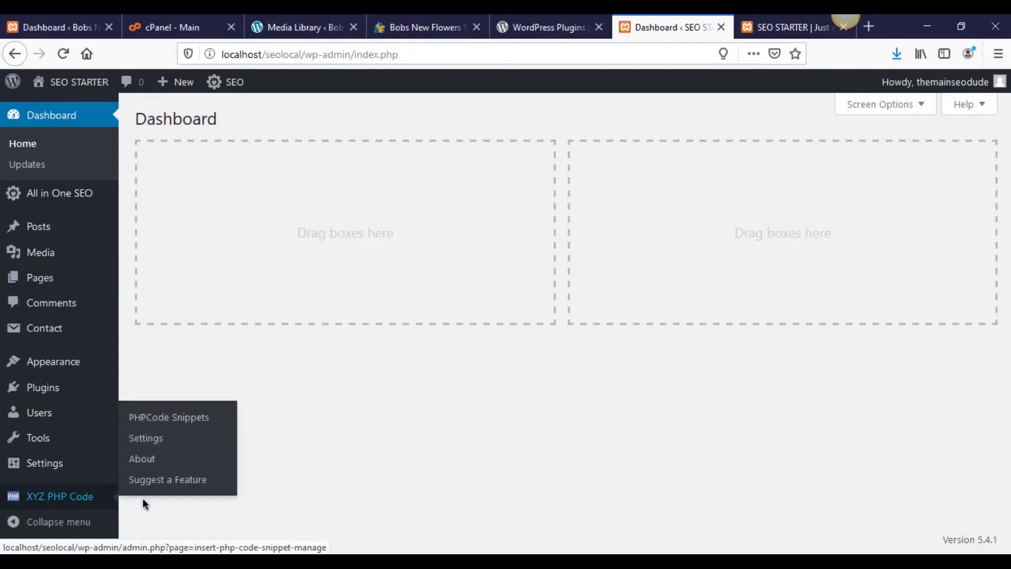
Step: Search the WordPress plugin directory for duplicator
mouse_move(61, 463)
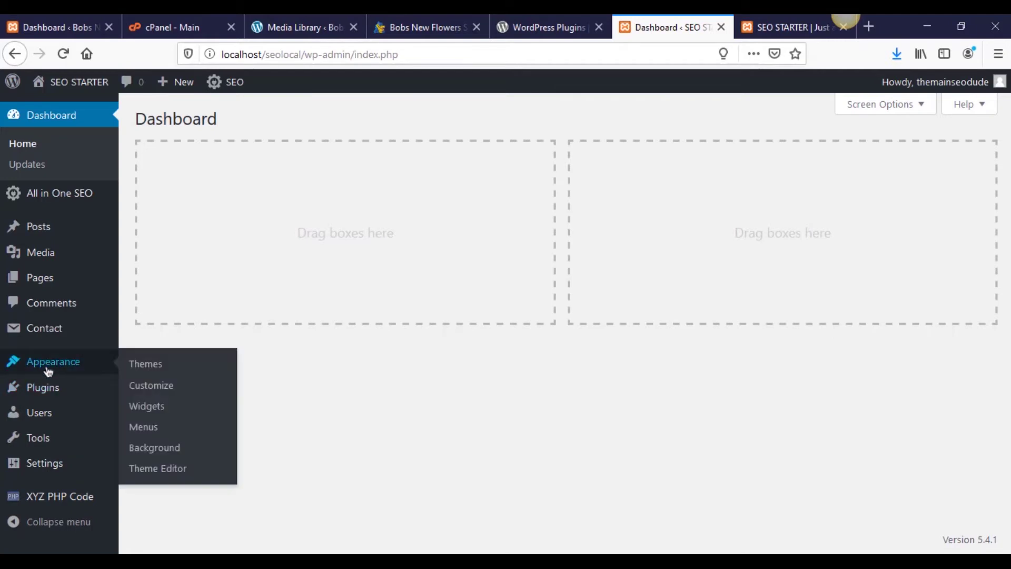
mouse_move(61, 388)
click(162, 411)
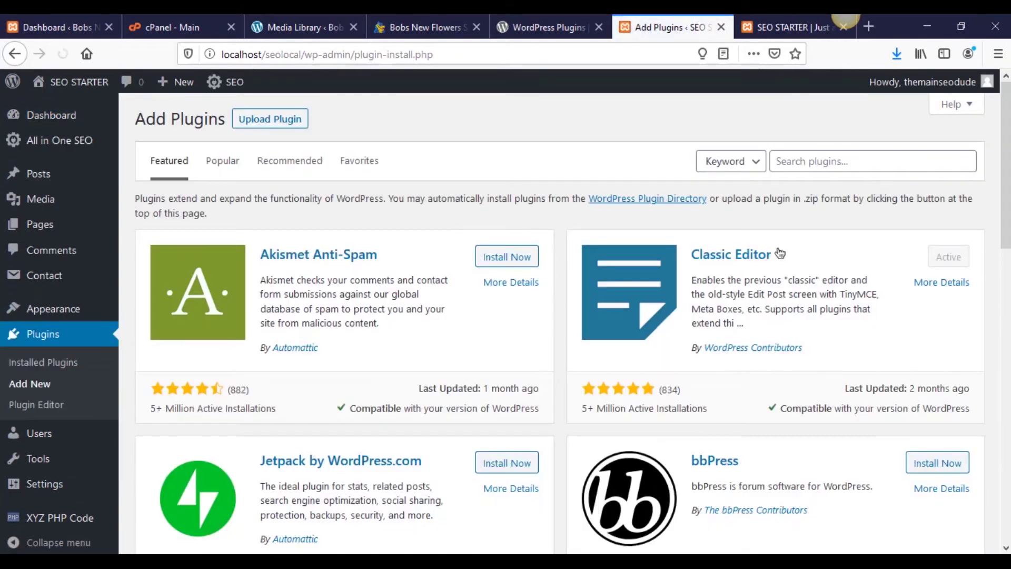
click(817, 163)
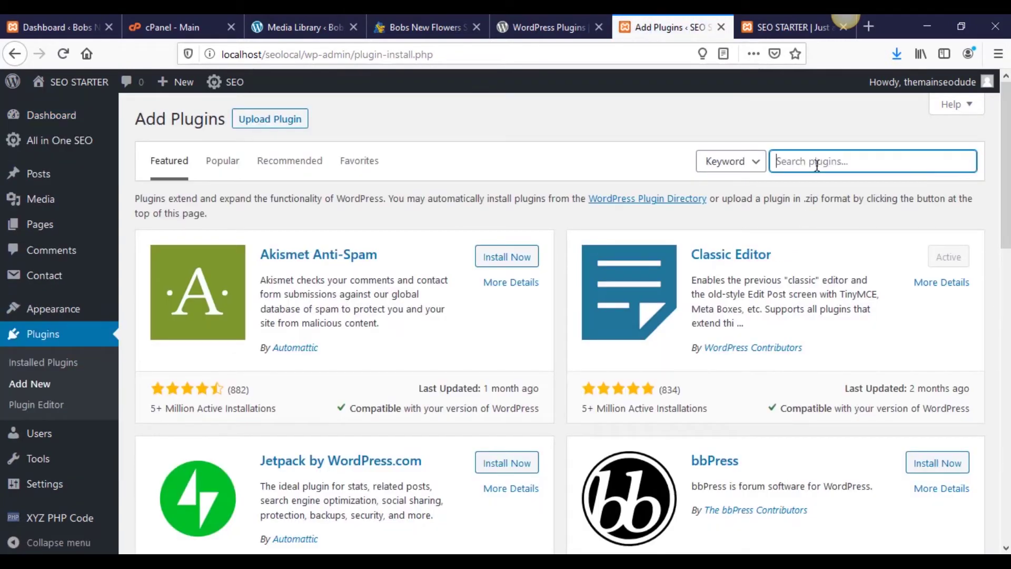
text(dupl)
click(817, 180)
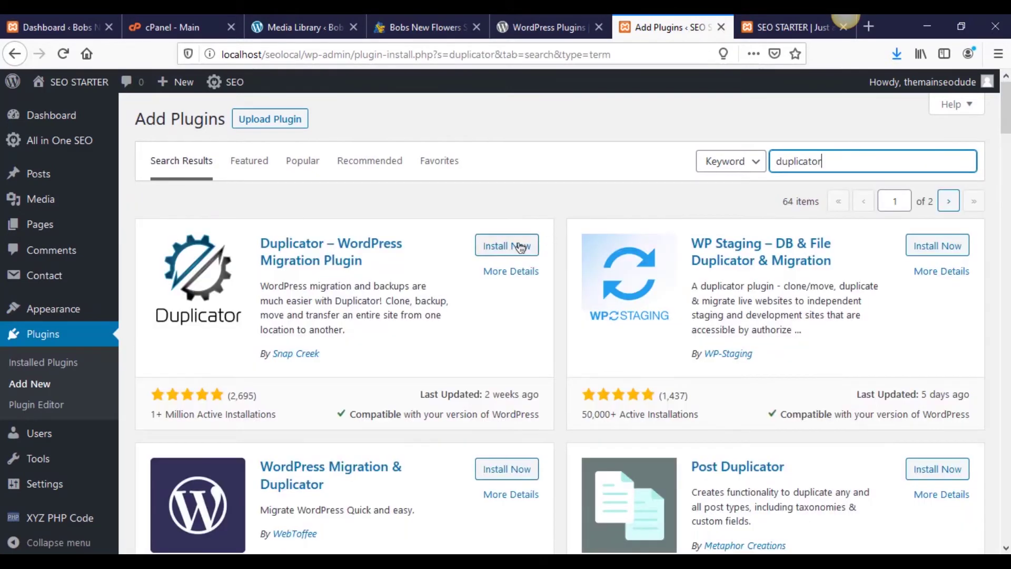
Step: Install and activate the Duplicator – WordPress Migration Plugin, and dismiss its notice about securing the installer file
click(521, 247)
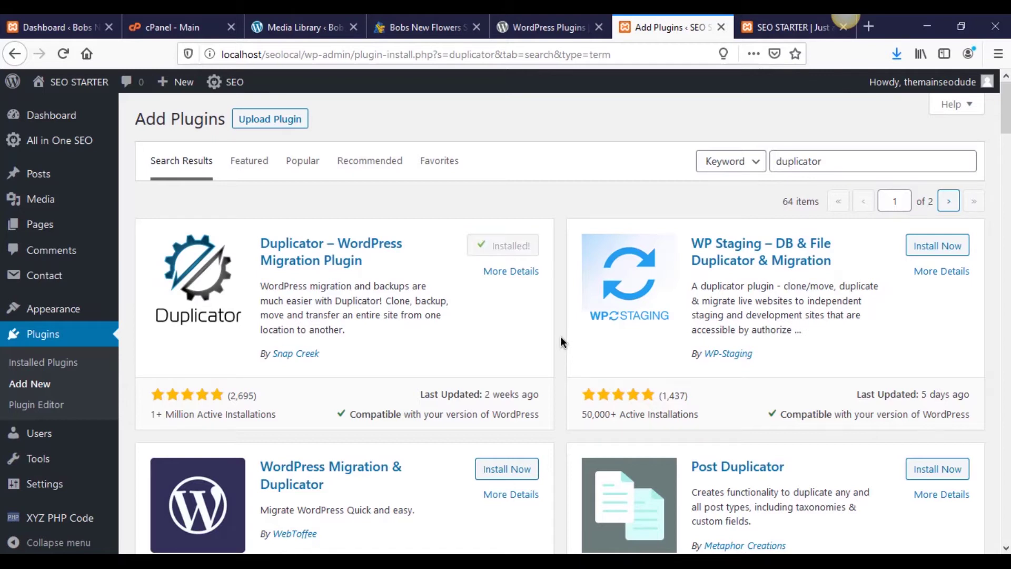
click(537, 249)
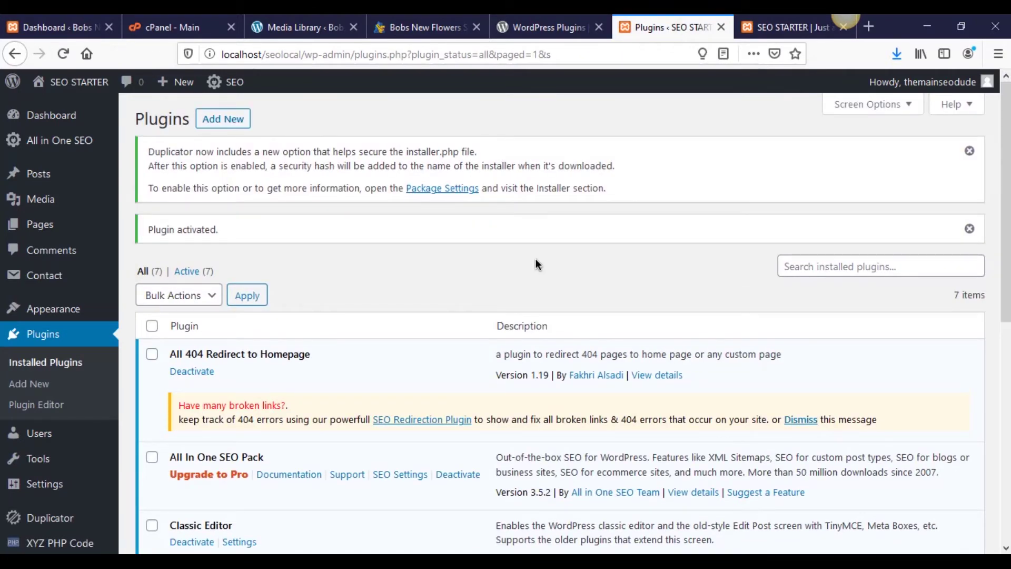
click(961, 156)
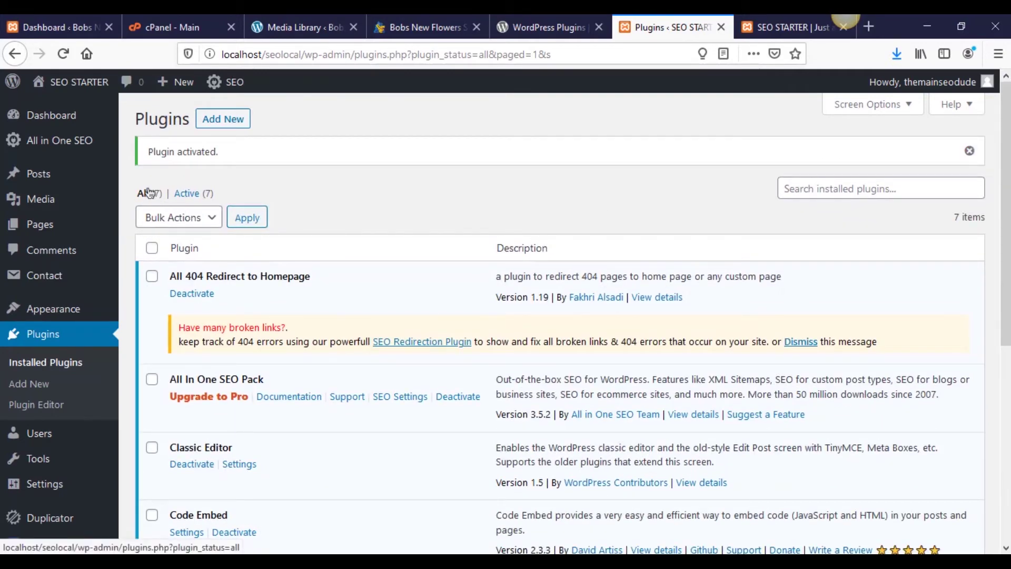
Step: Start a new Duplicator package with the default setup and run the system scan
scroll(165, 190, down, 1)
scroll(165, 190, down, 5)
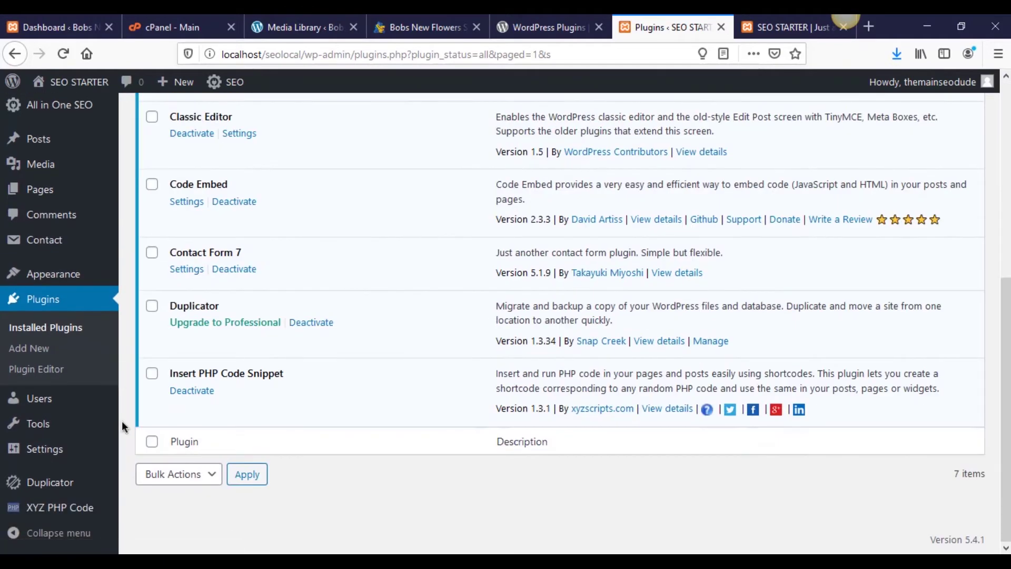
mouse_move(67, 484)
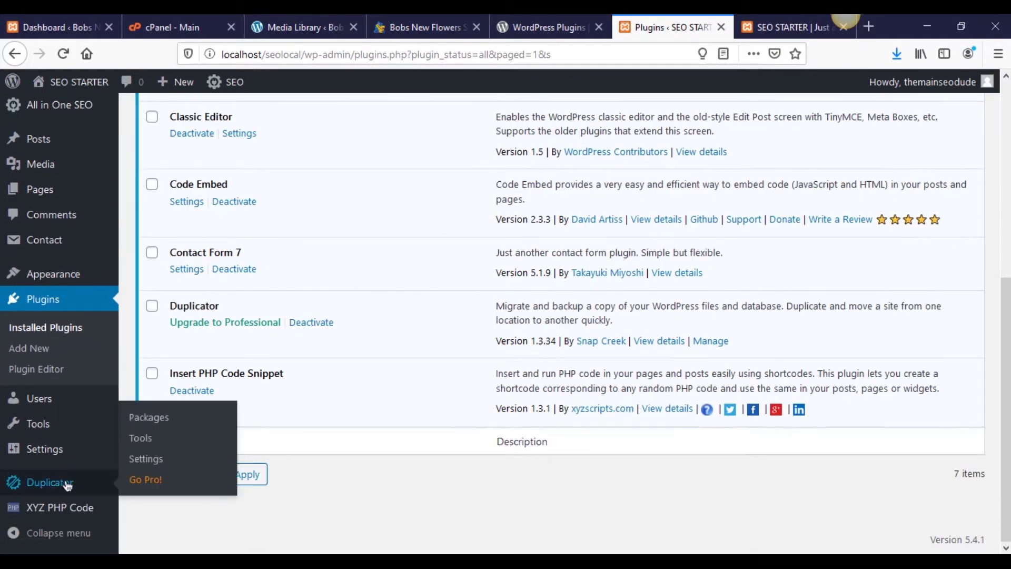
click(141, 417)
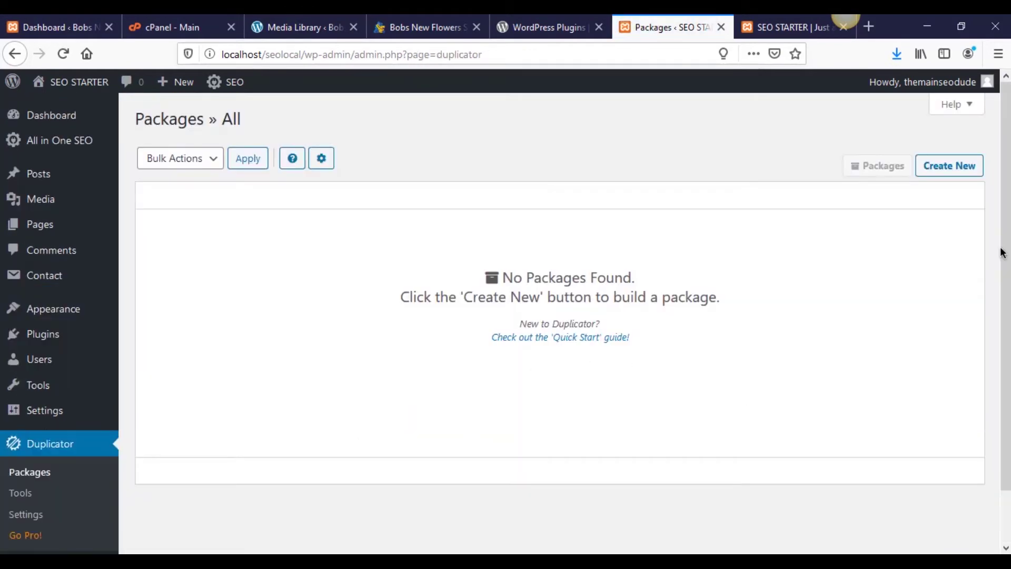
click(948, 167)
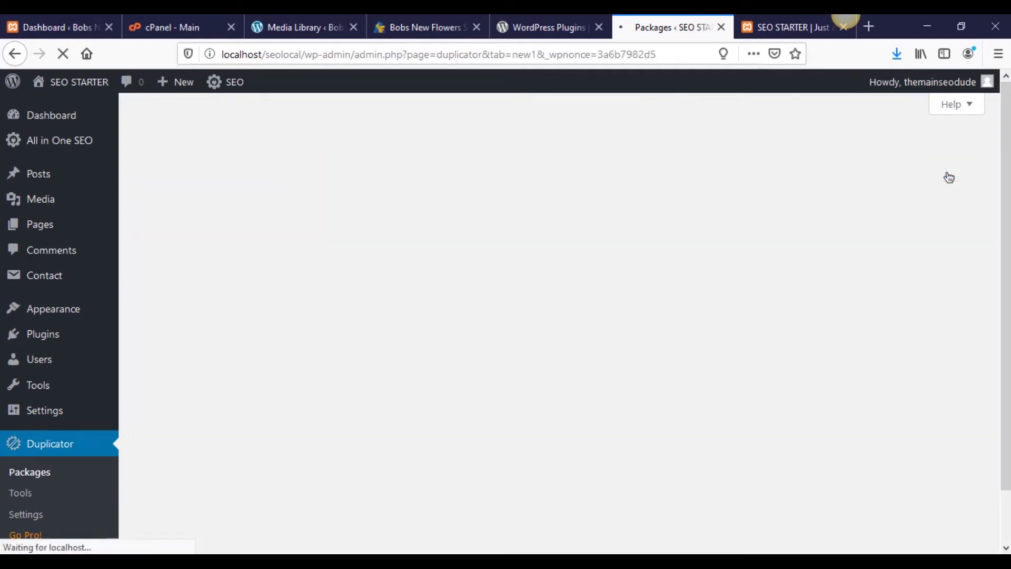
click(759, 453)
click(959, 390)
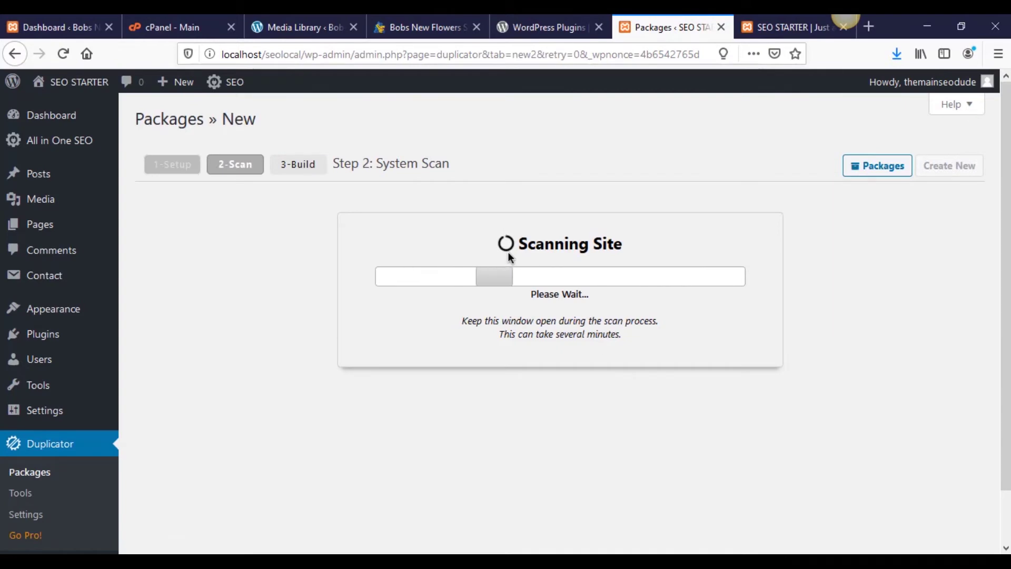
Step: Build the scanned package and download its installer and archive together with One-Click Download
scroll(929, 436, down, 3)
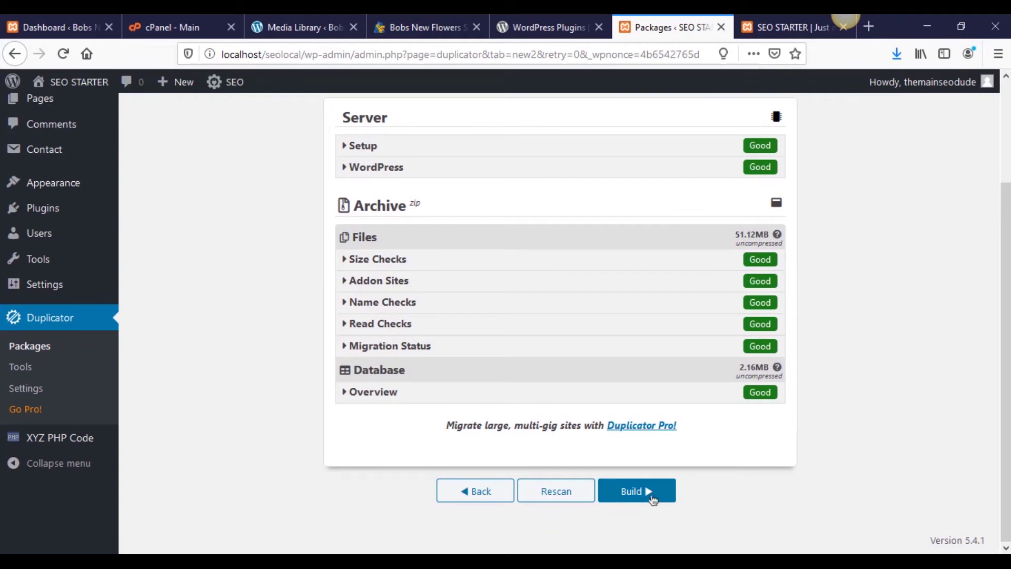
click(654, 499)
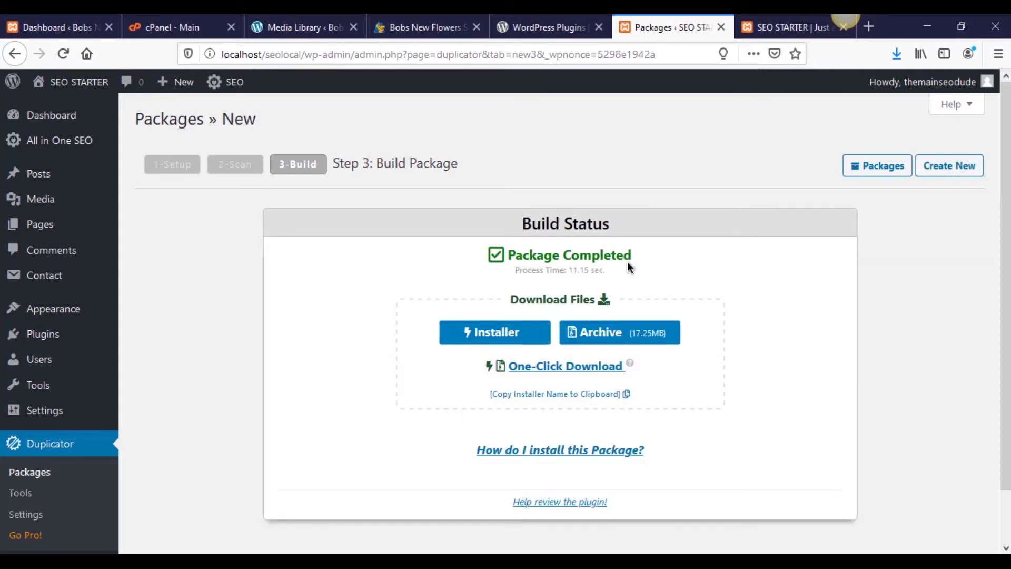
click(577, 371)
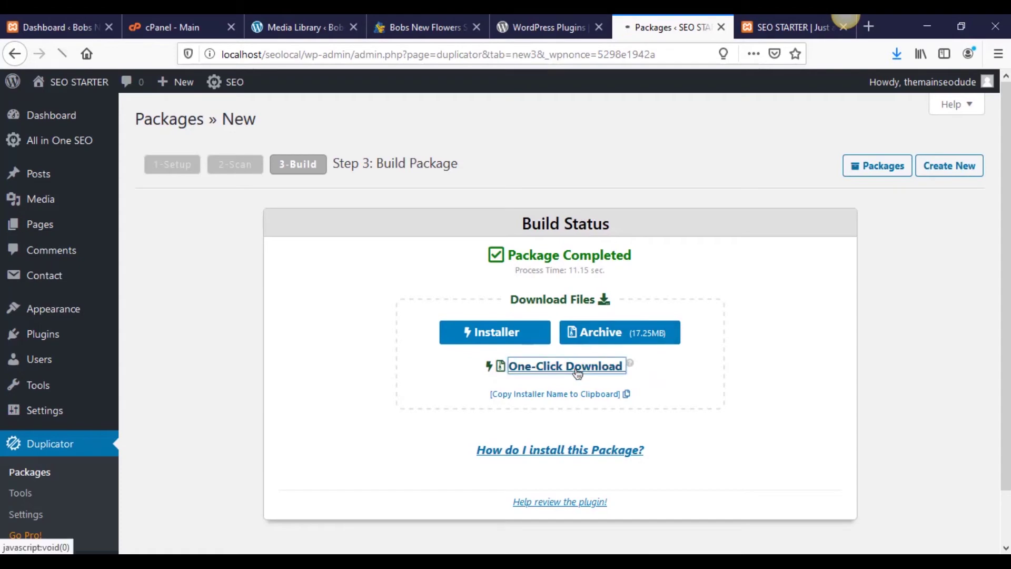
click(562, 370)
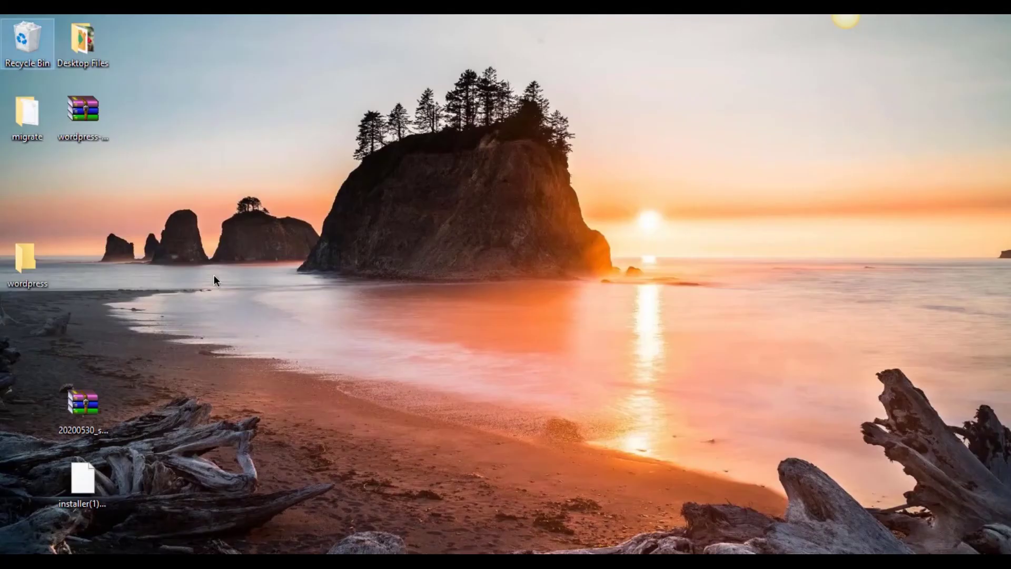
Step: On the Windows desktop, move the wordpress folder away from the other icons and rename it WordPress Starter Kits
drag(31, 283, 254, 211)
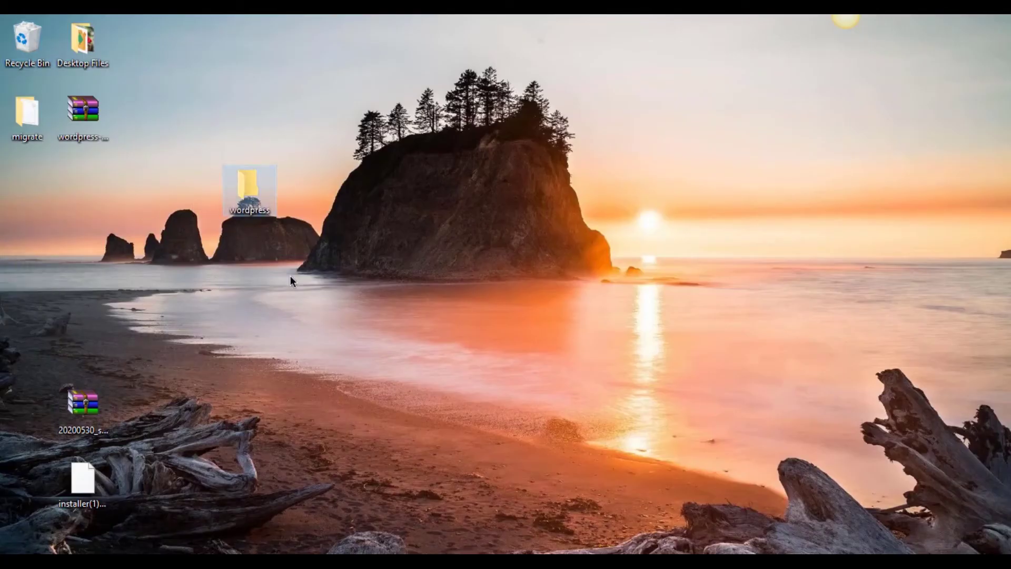
right_click(246, 206)
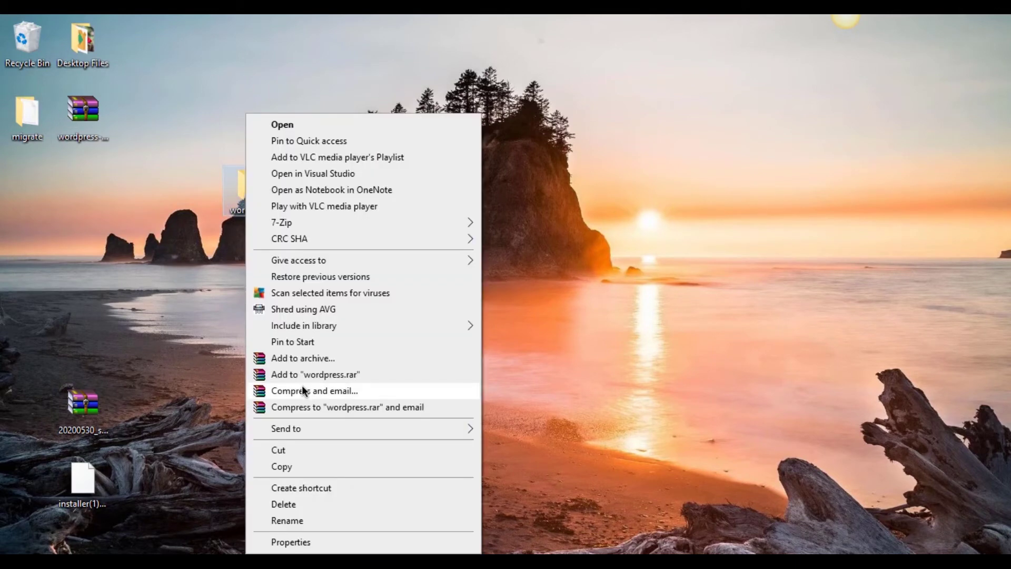
click(313, 524)
text(Wor)
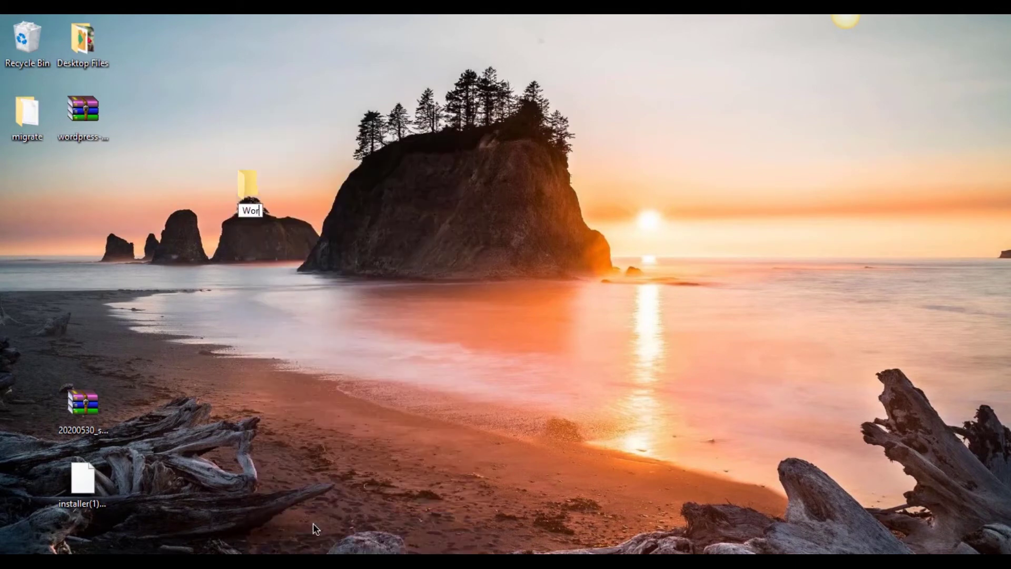
text(dPress )
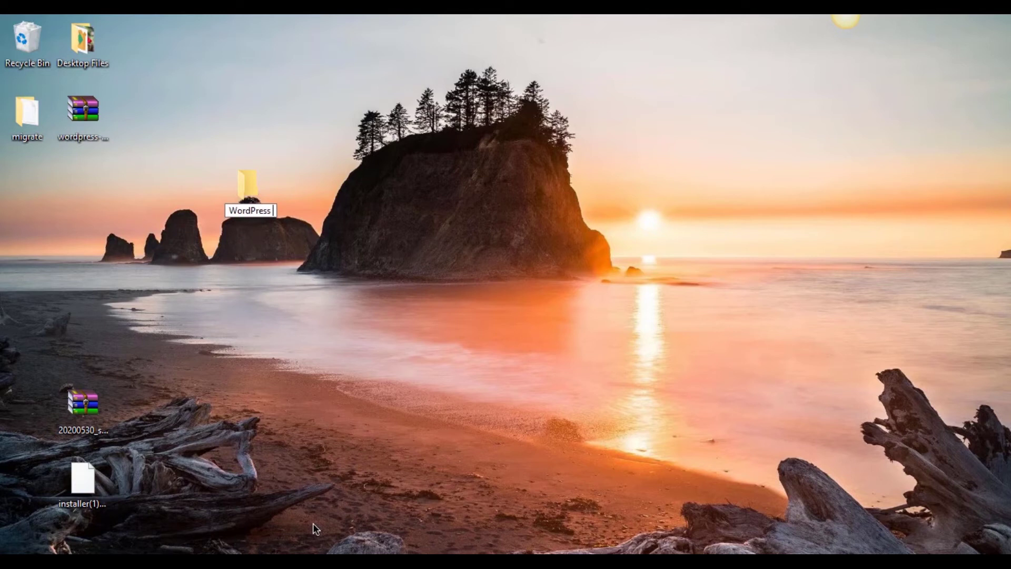
text(Starter Kits)
key(Return)
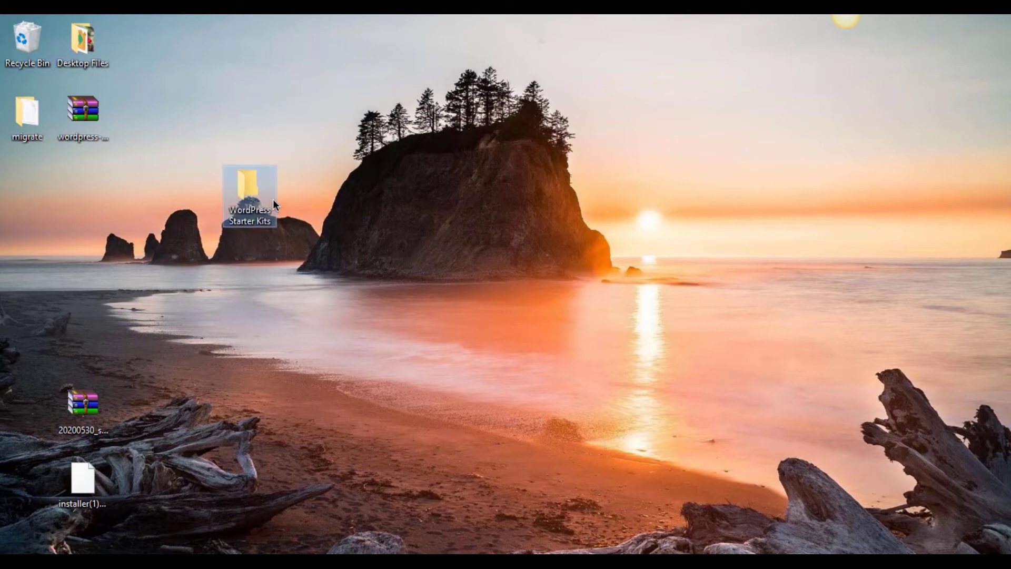
Step: Create a folder named SEO Starter inside the WordPress Starter Kits folder
double_click(258, 217)
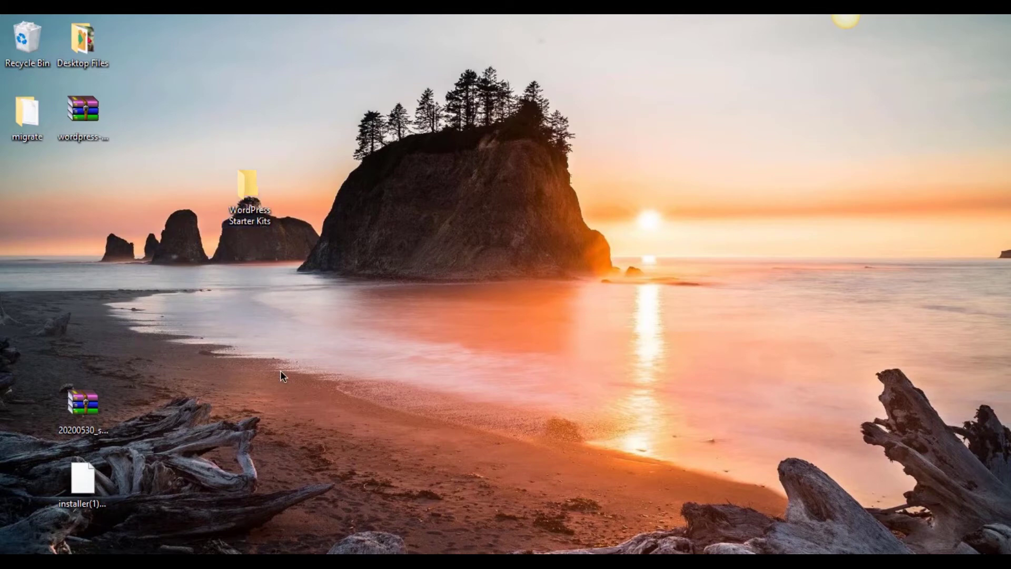
click(491, 160)
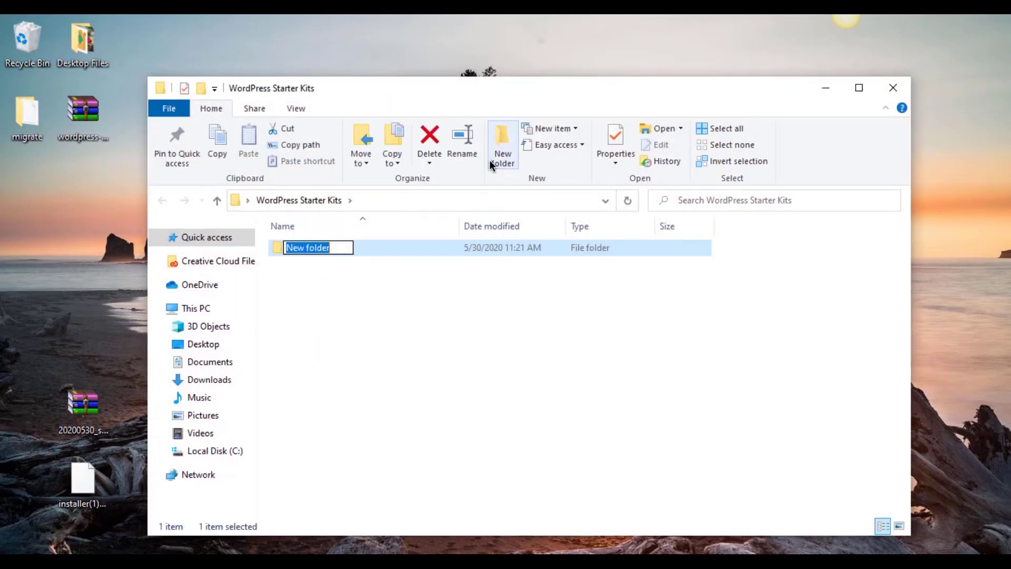
text(SEO Starter)
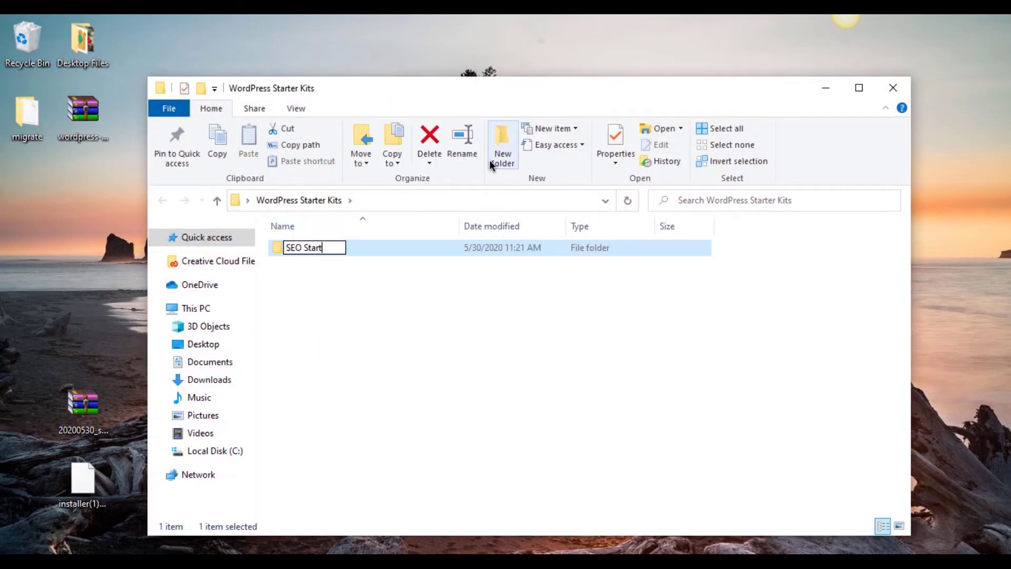
key(Return)
Step: Move the downloaded seostarter archive and the installer file from the desktop into the SEO Starter folder
double_click(350, 249)
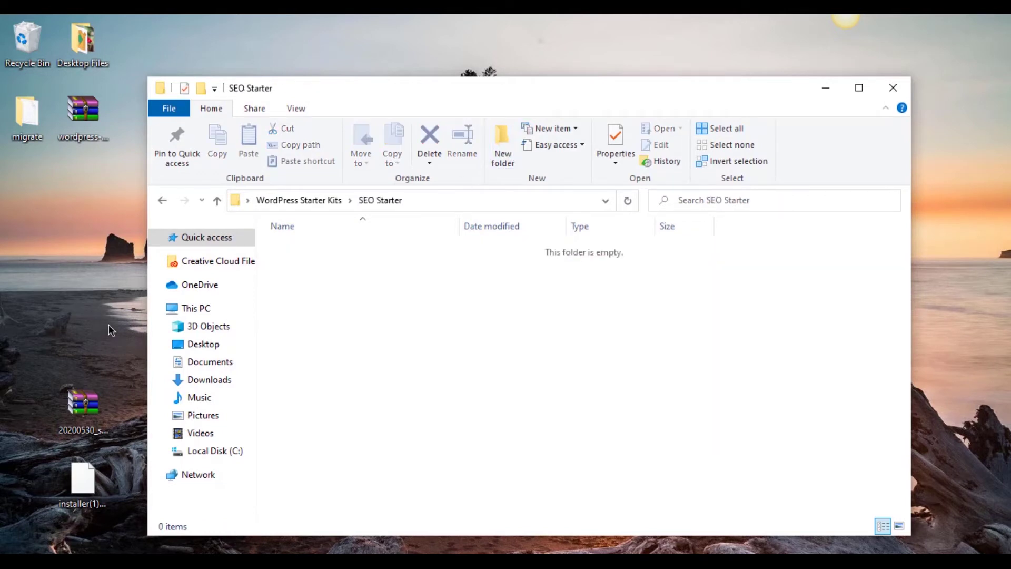
drag(108, 324, 487, 399)
click(486, 399)
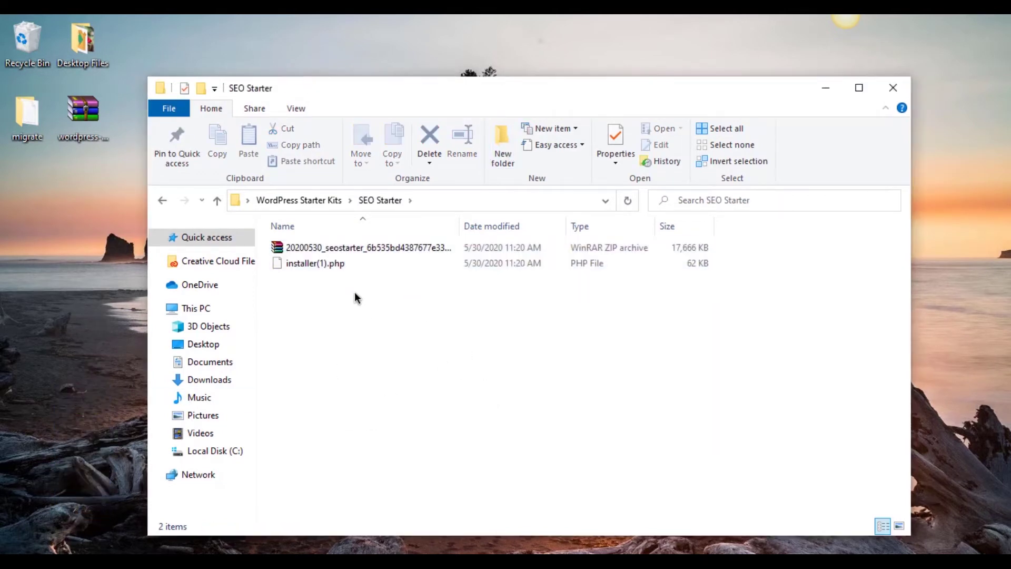
Step: Rename the installer(1).php file as installer.php
click(327, 266)
right_click(327, 266)
click(368, 520)
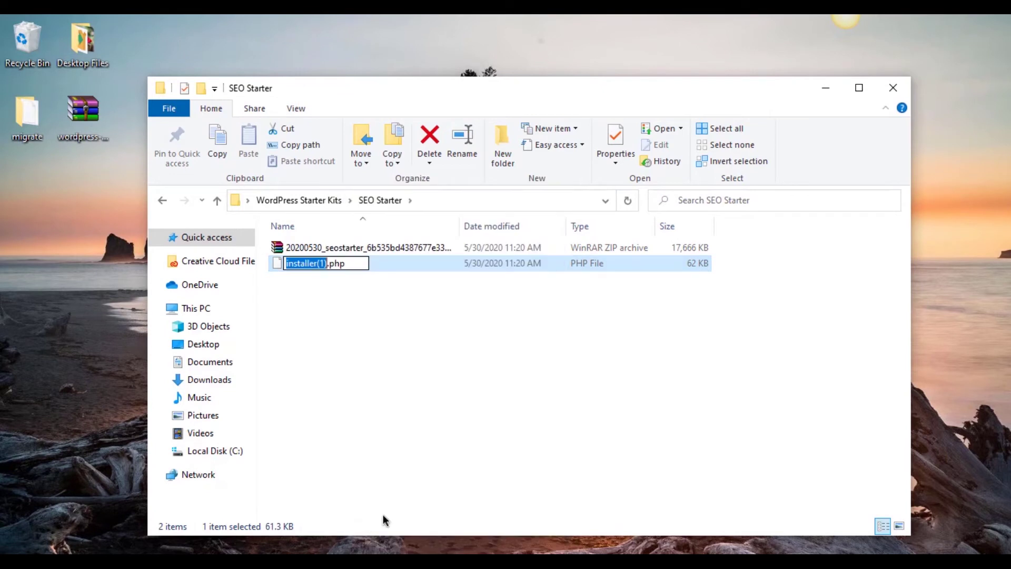
key(Right)
key(Left)
key(BackSpace)
key(BackSpace)
key(Delete)
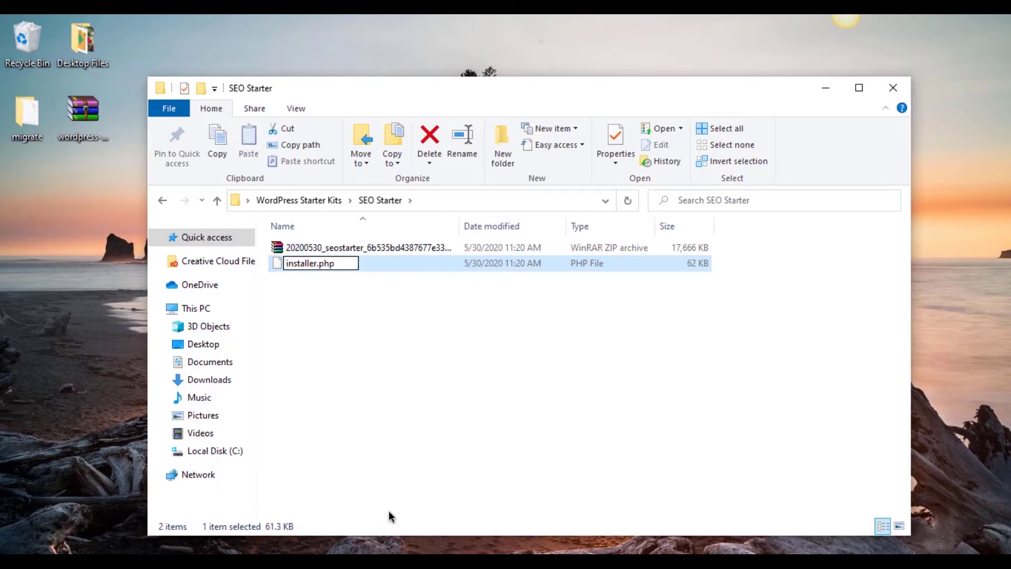
key(Return)
click(476, 457)
Step: Go up to the WordPress Starter Kits folder to view its contents and reopen the SEO Starter folder
click(318, 200)
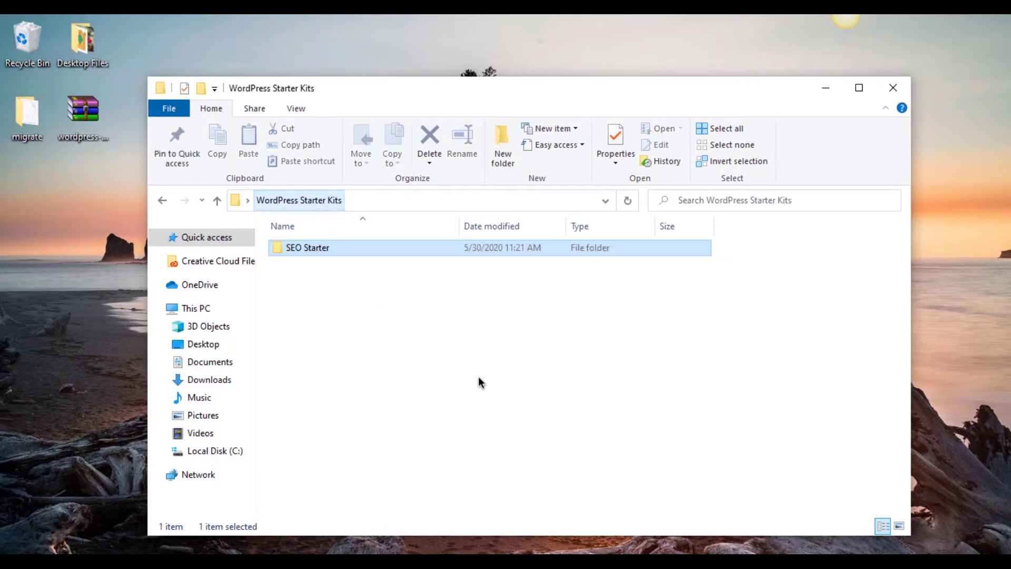
click(480, 384)
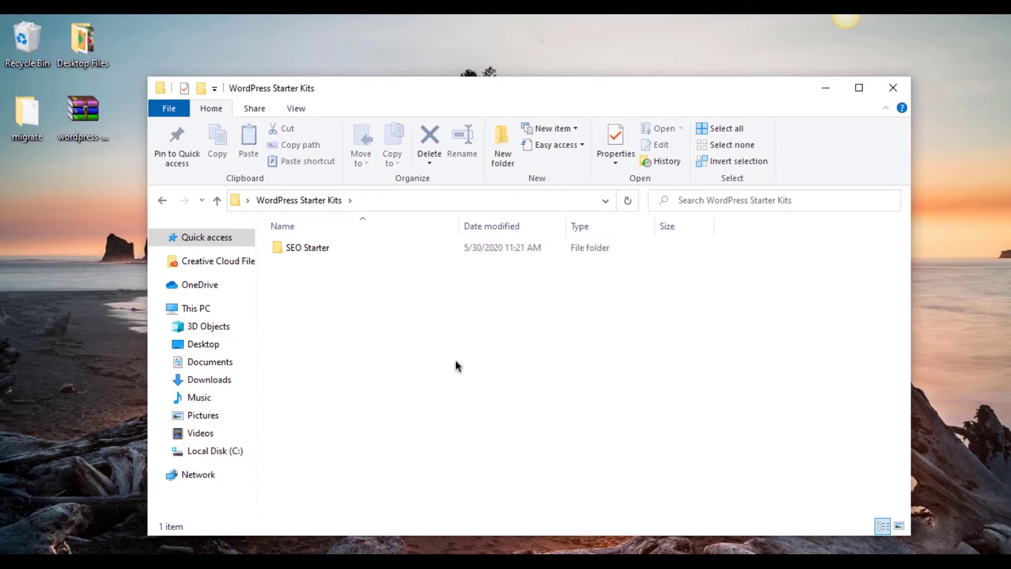
double_click(315, 248)
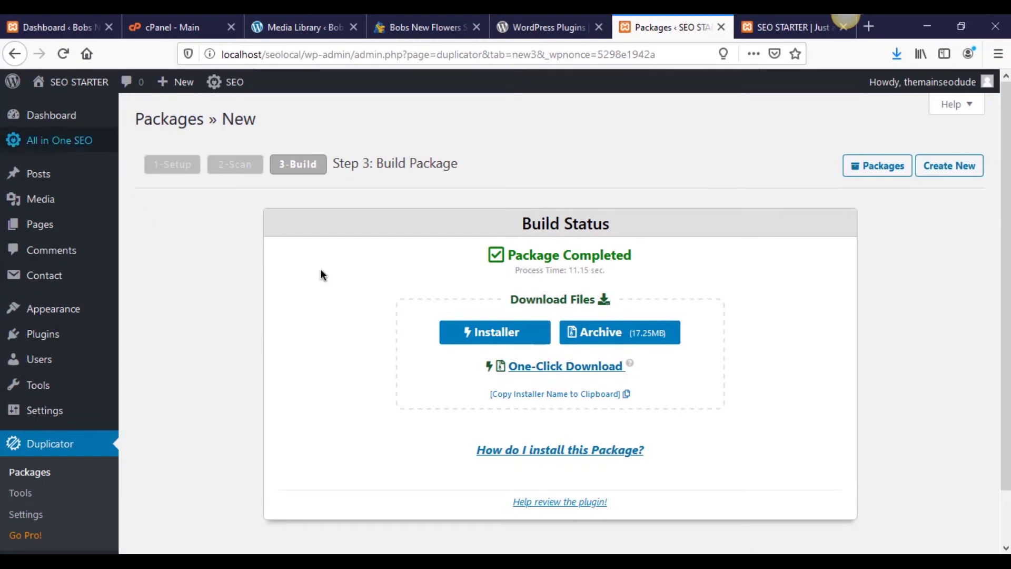
Step: Switch to Firefox to review the admin dashboard home, and return to the SEO Starter folder in File Explorer
click(58, 116)
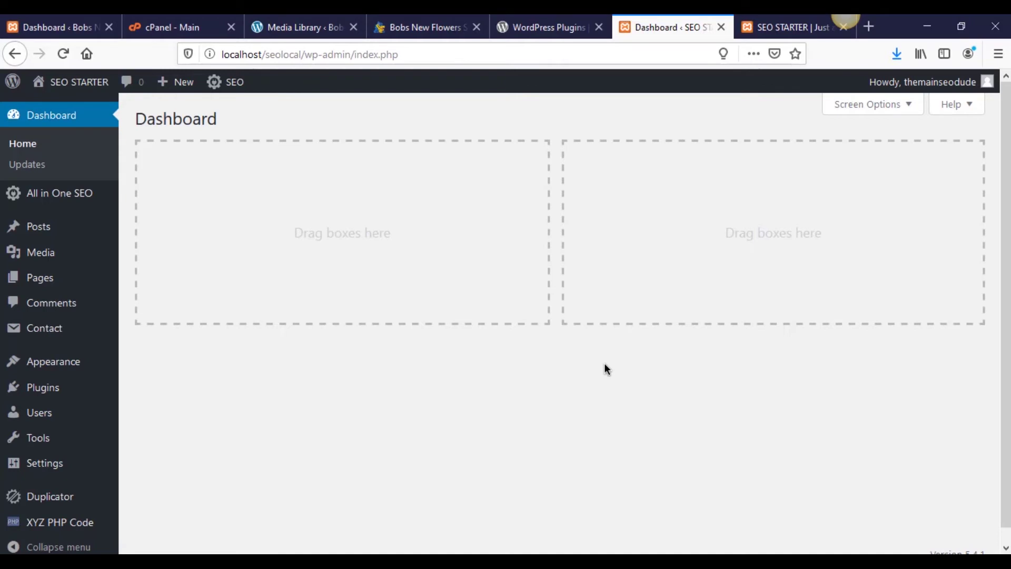
mouse_move(78, 329)
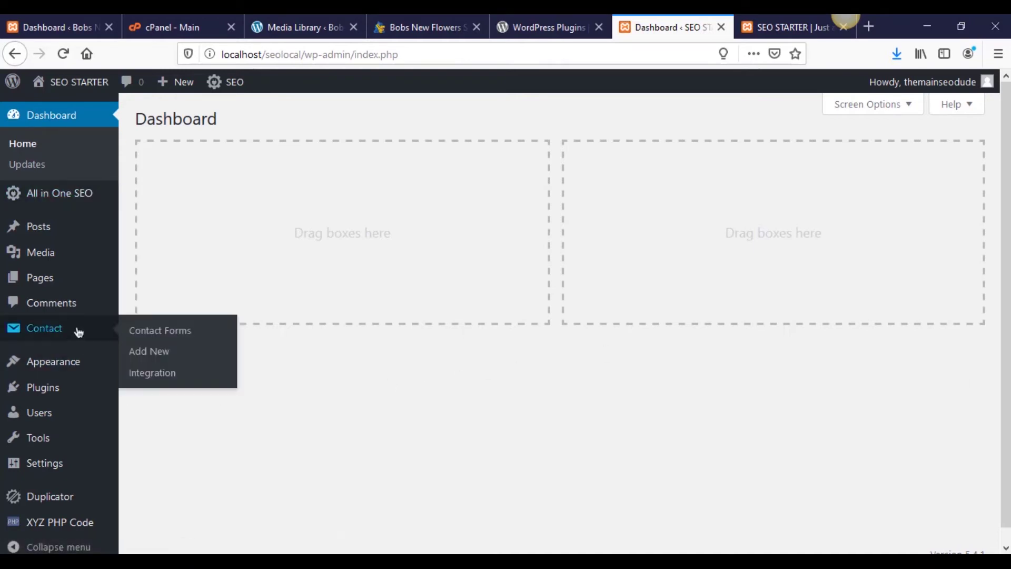
mouse_move(105, 534)
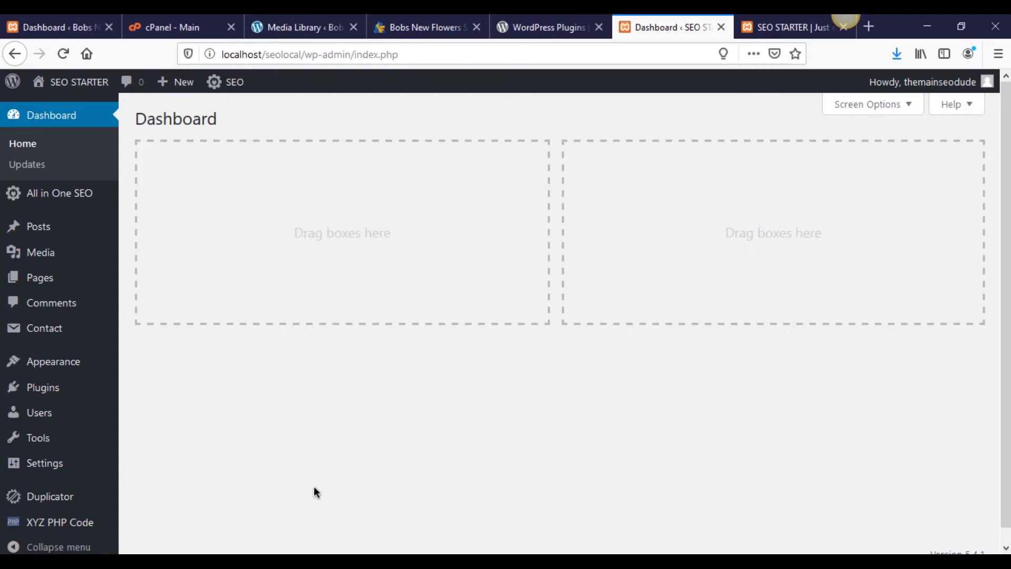
key(alt+Tab)
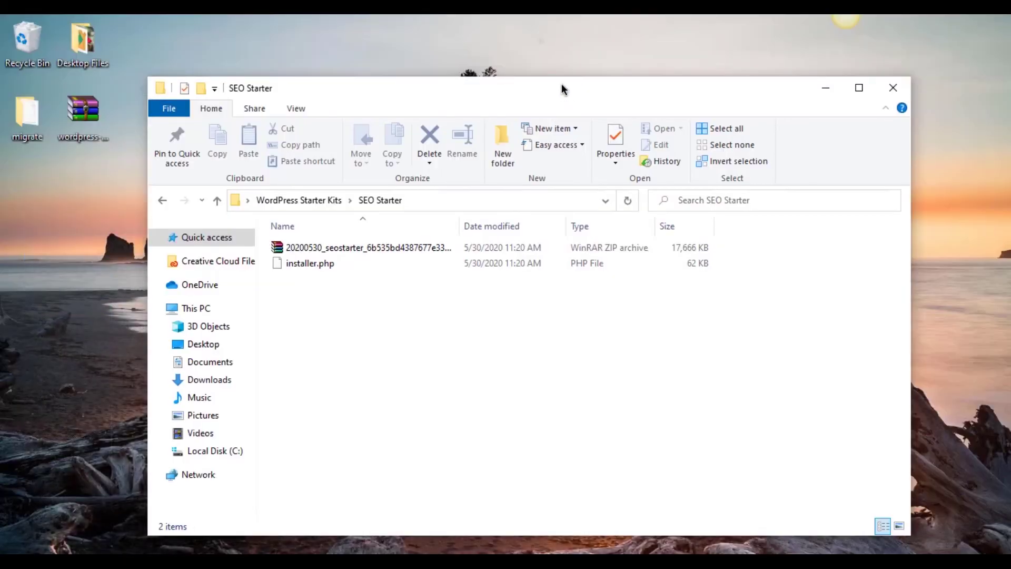
Step: Go up to the WordPress Starter Kits folder and create a new folder in it named Local SEO Starter
drag(562, 84, 556, 57)
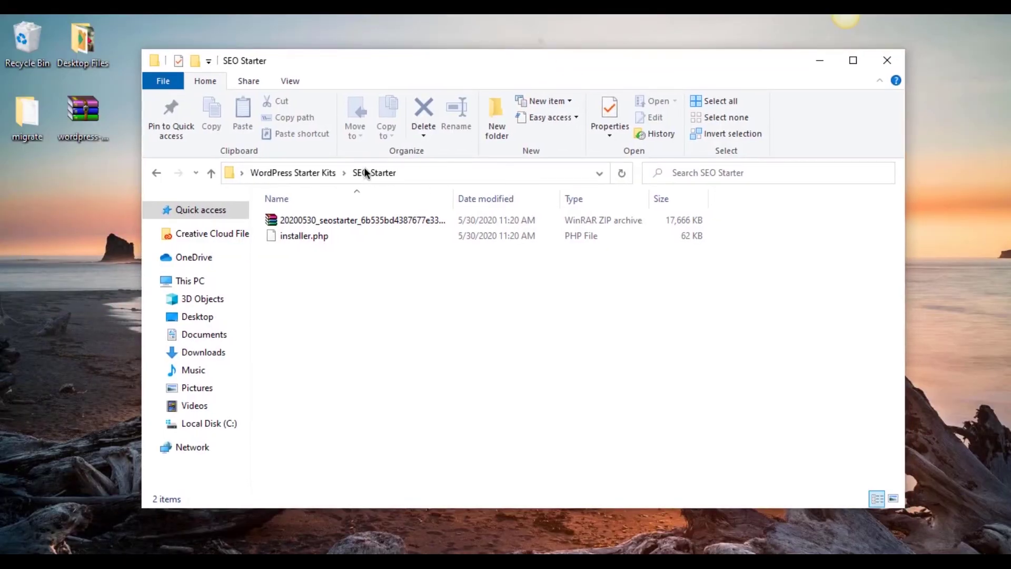
click(316, 173)
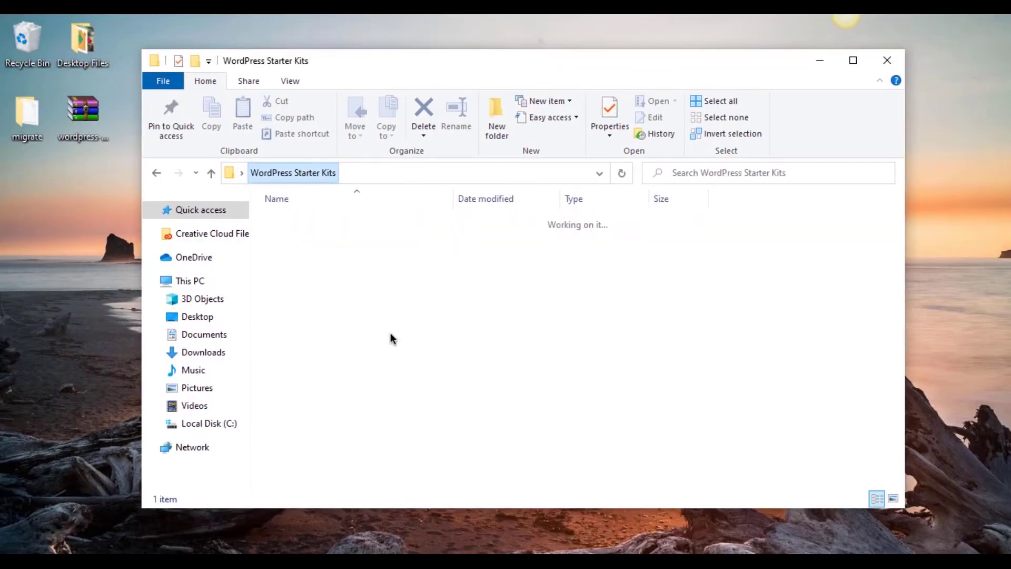
click(494, 136)
text(Local )
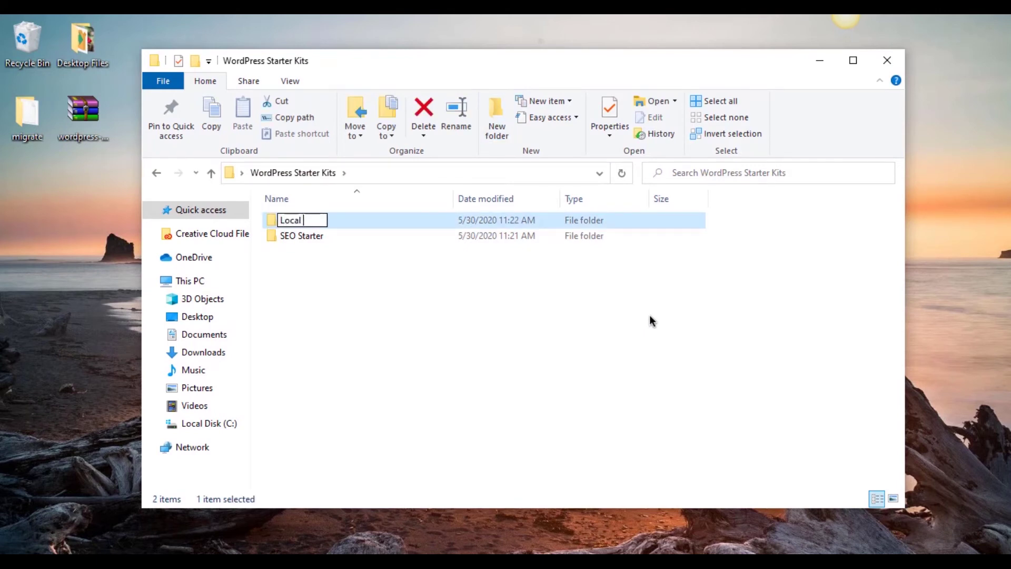
text(SEO Starter)
key(Return)
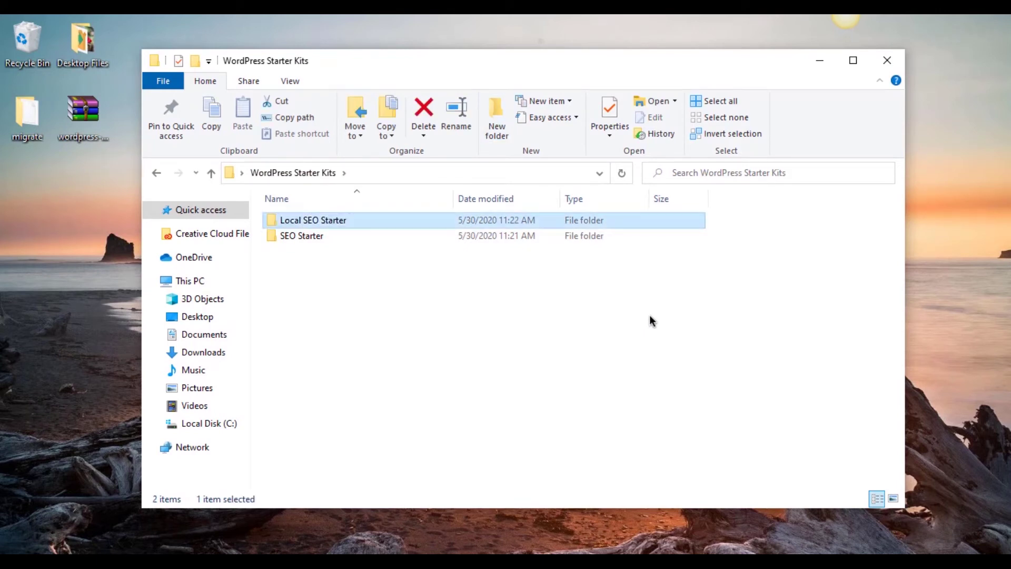
click(672, 323)
Step: Create another folder in WordPress Starter Kits named Ecommerce Starter
click(496, 129)
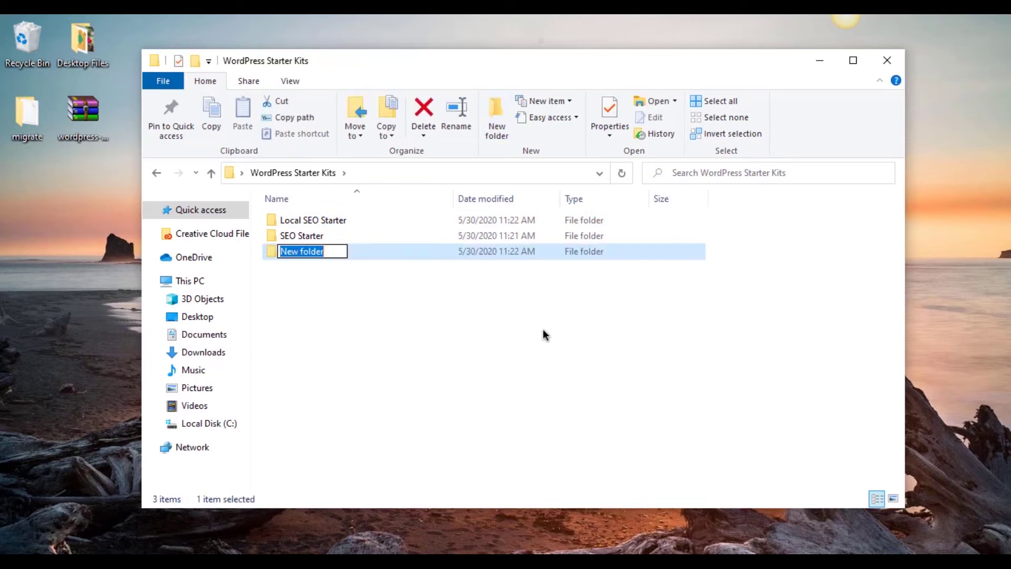
text(Ecomm)
text(e)
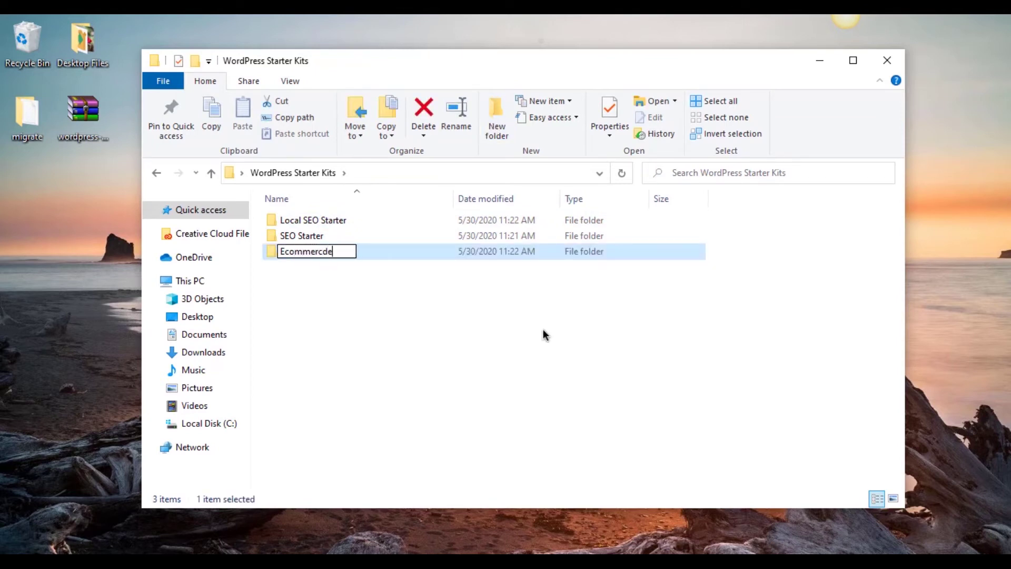
text(rce Starter)
key(Return)
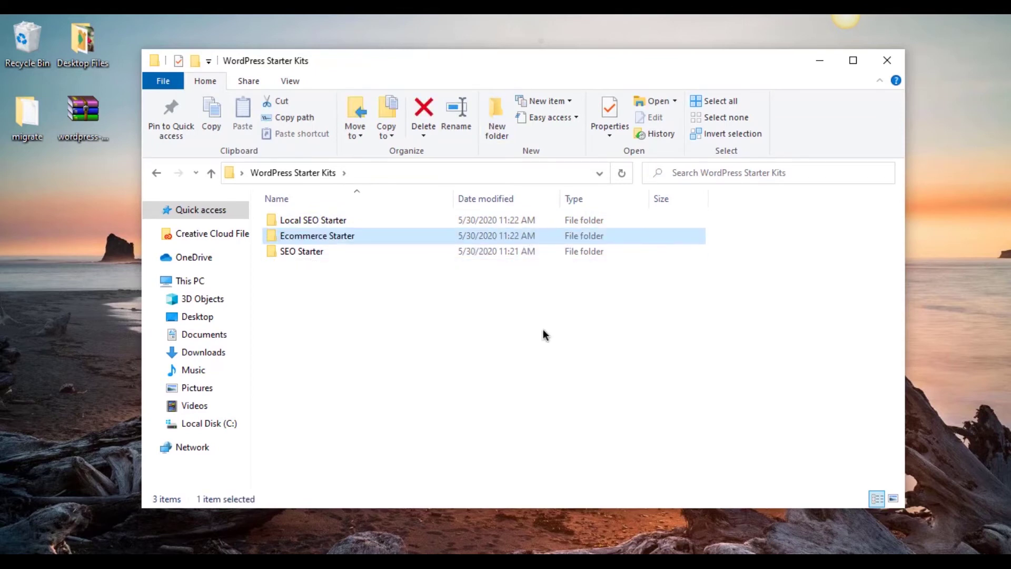
click(544, 328)
Step: Create a further folder in WordPress Starter Kits named Blank Theme Starter
click(495, 117)
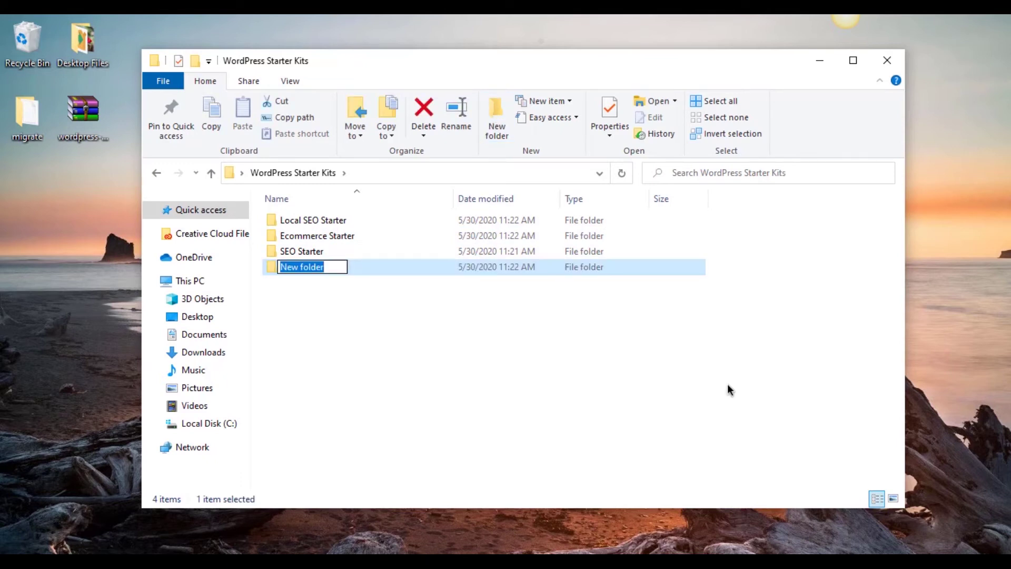
text(Blank THeme)
key(BackSpace)
key(BackSpace)
key(BackSpace)
key(BackSpace)
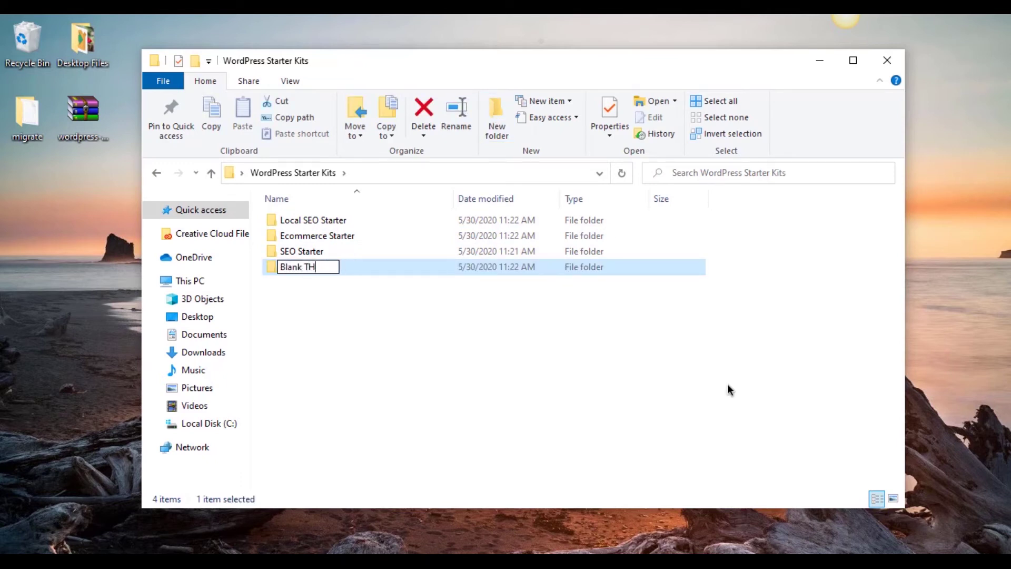
text(heme Starter)
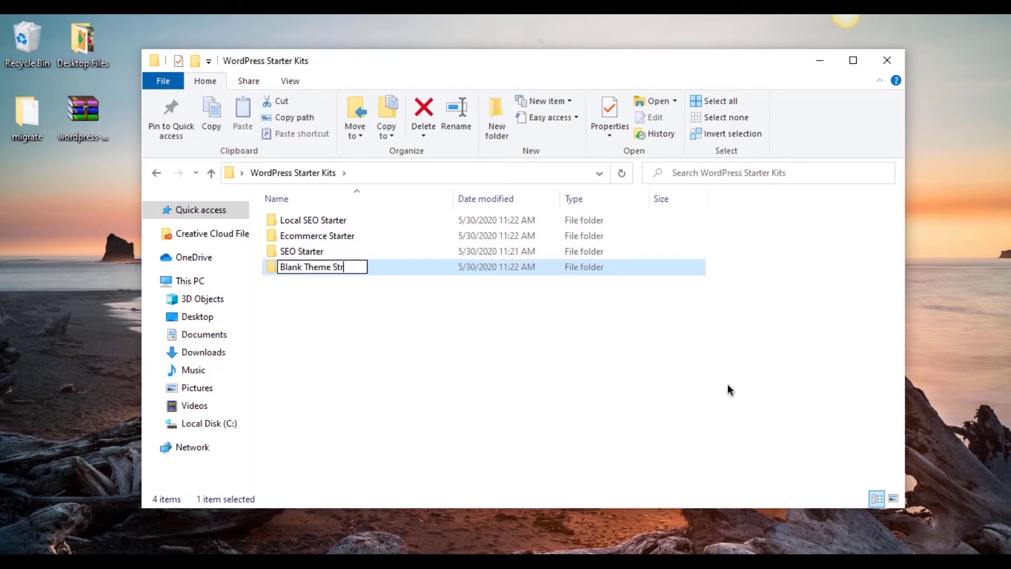
key(Return)
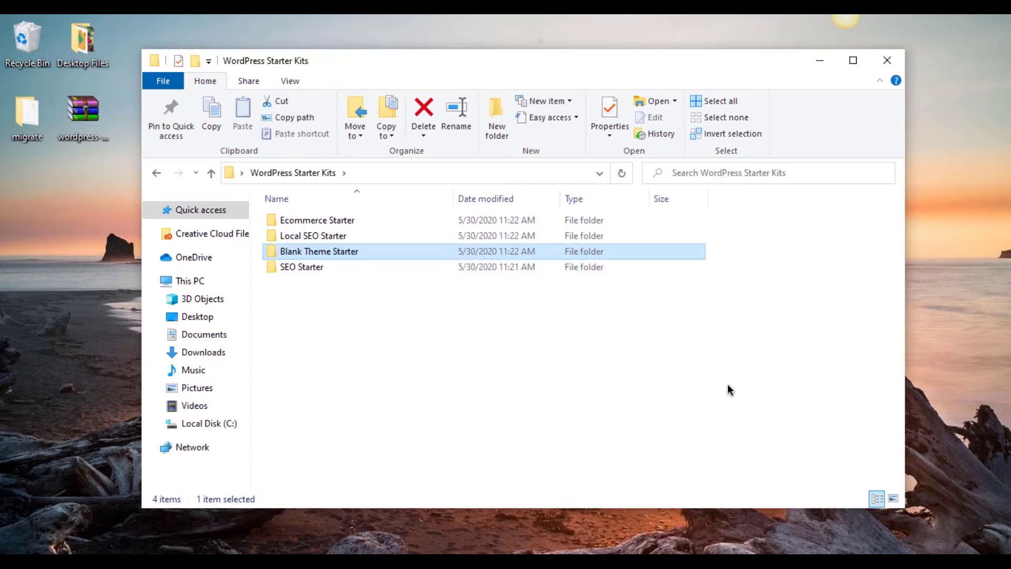
click(728, 389)
Step: Check inside the Blank Theme Starter folder, and place the WordPress Starter Kits folder directly below the migrate folder on the desktop
double_click(330, 250)
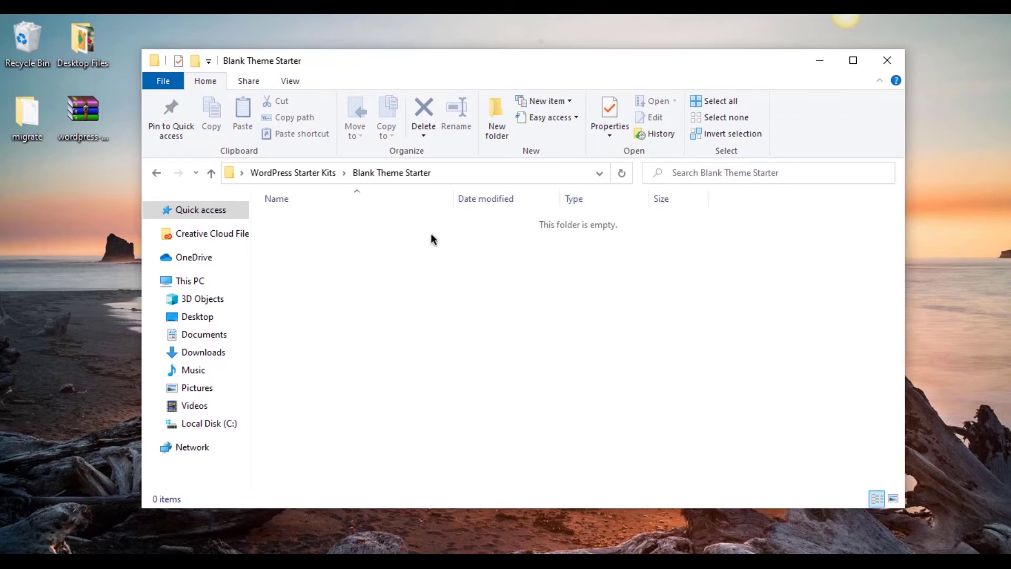
click(293, 173)
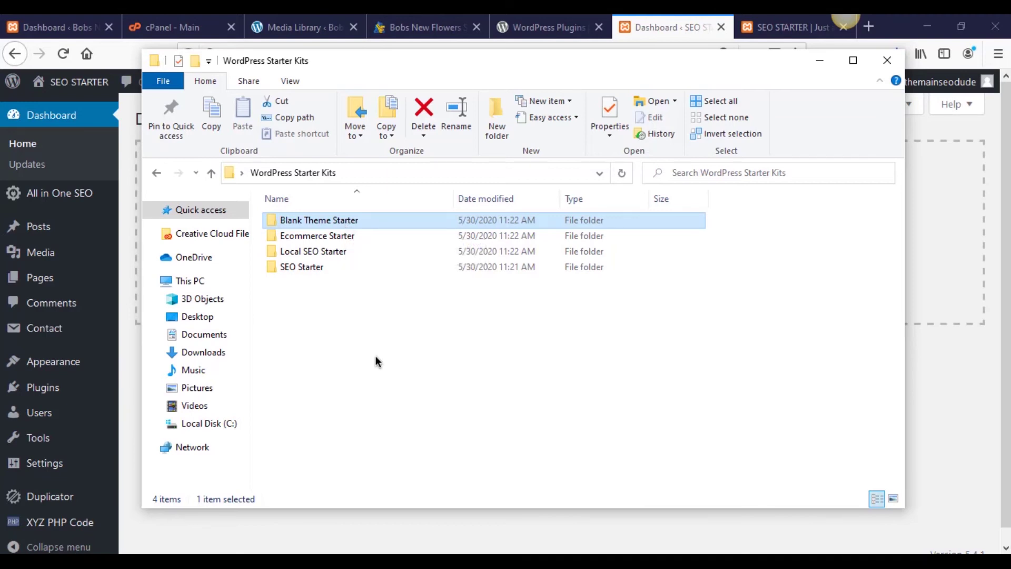
click(824, 65)
click(927, 27)
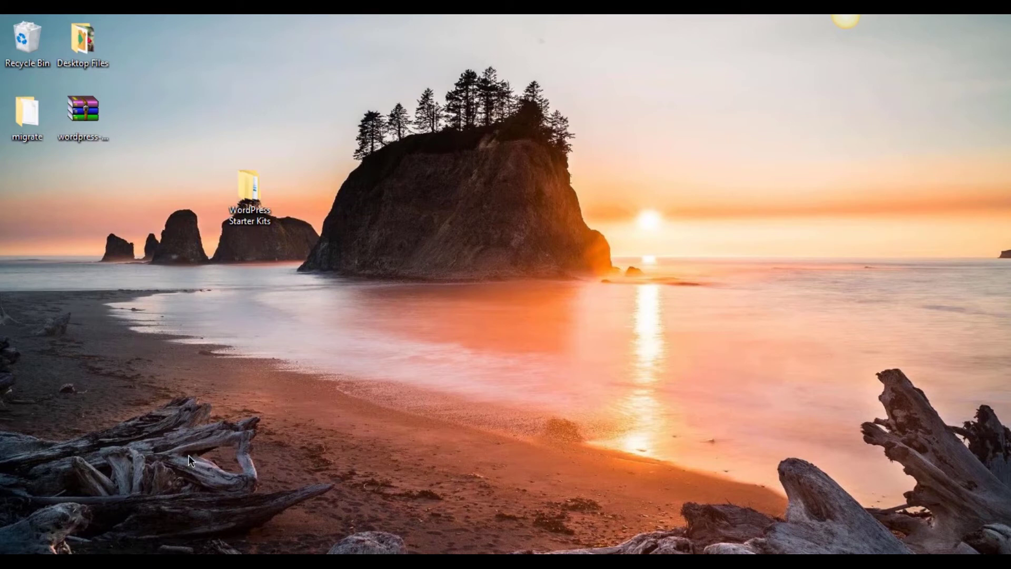
drag(247, 203, 32, 205)
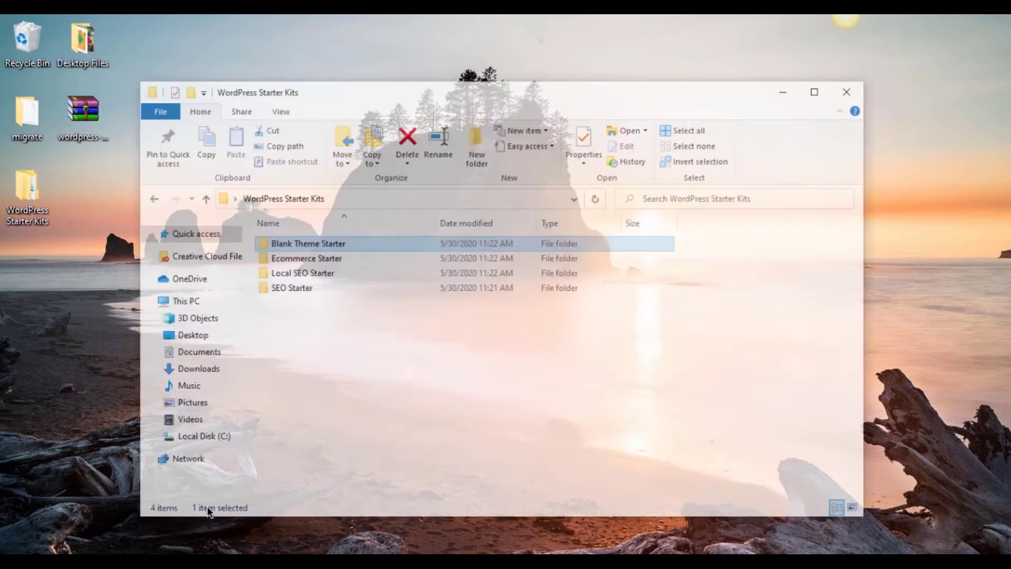
Step: Bring back the WordPress Starter Kits window and open its SEO Starter folder
key(Return)
click(355, 411)
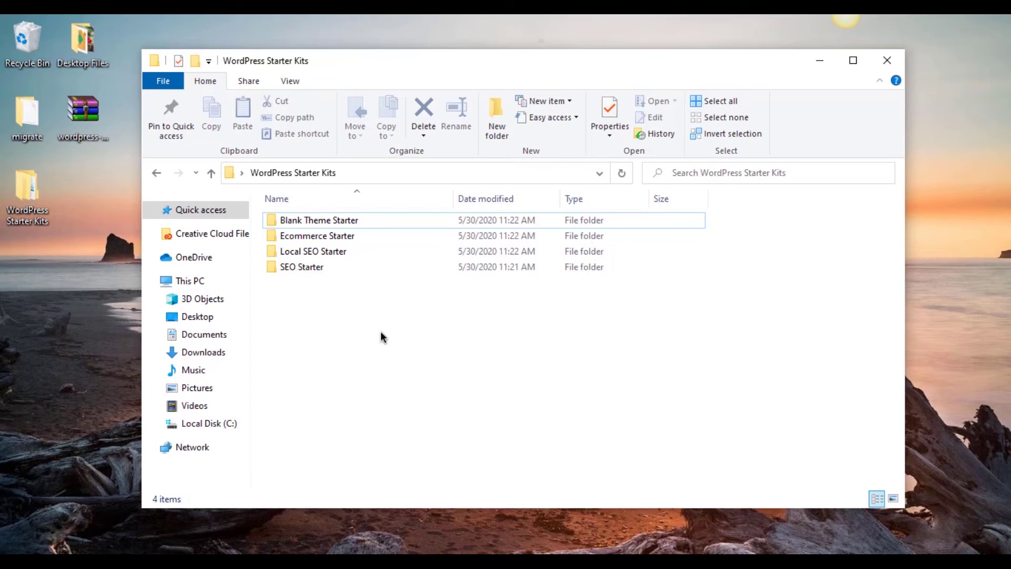
click(324, 266)
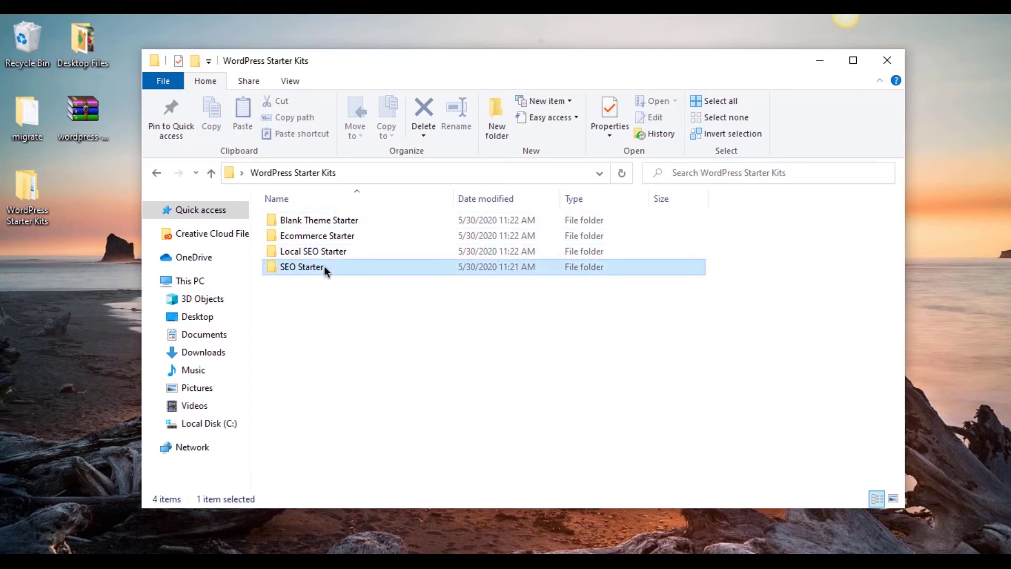
double_click(324, 265)
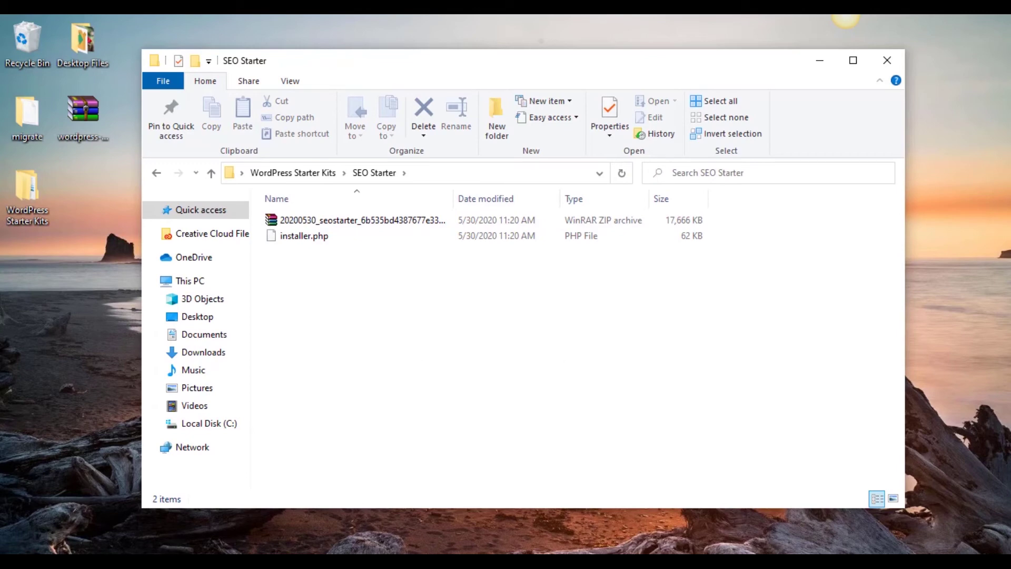
Step: Open a second File Explorer window beside the SEO Starter one and browse to the htdocs folder in C:\xampp
key(alt+Tab)
right_click(149, 527)
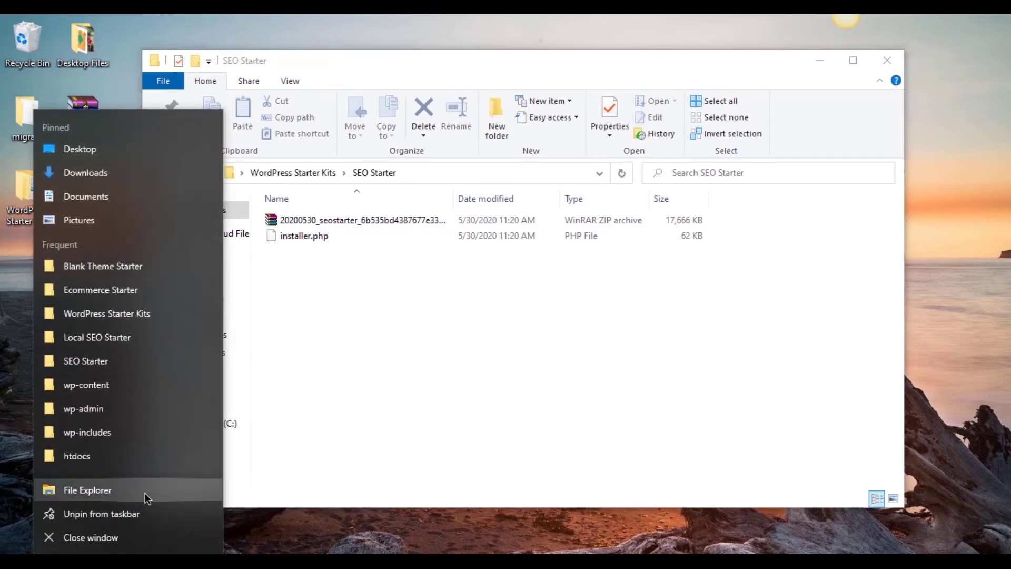
click(144, 489)
drag(394, 83, 608, 50)
click(443, 412)
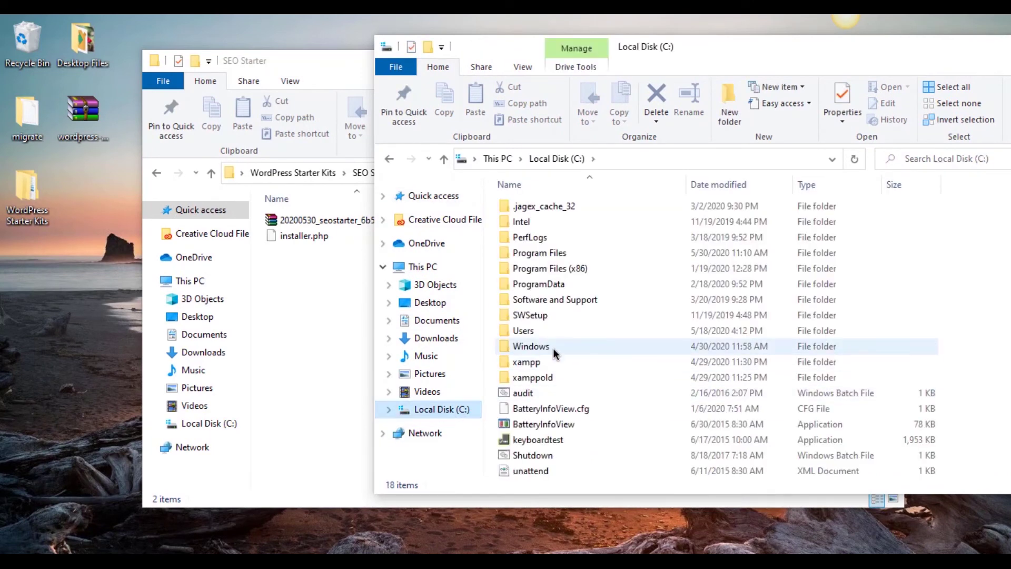
double_click(536, 361)
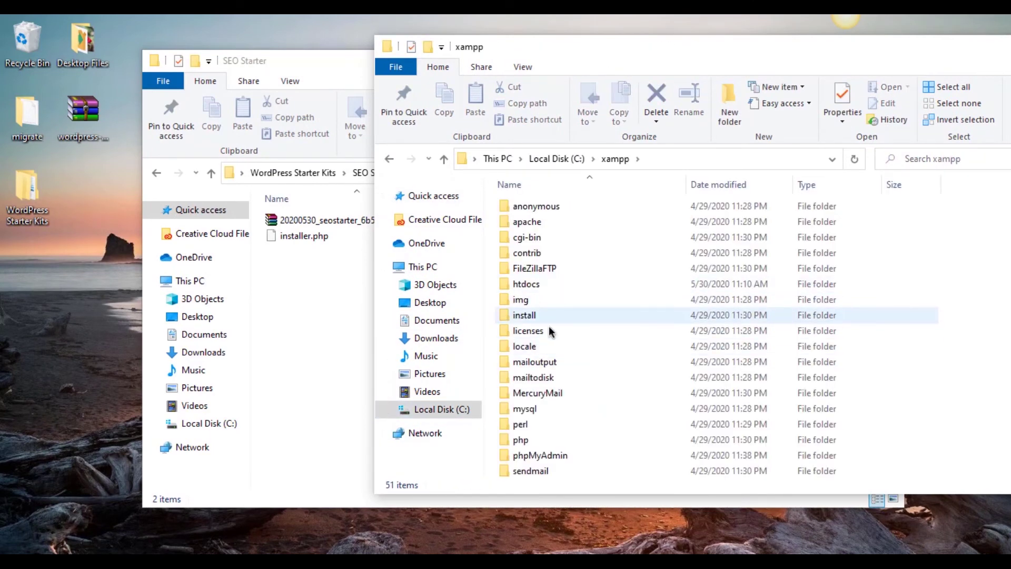
double_click(527, 287)
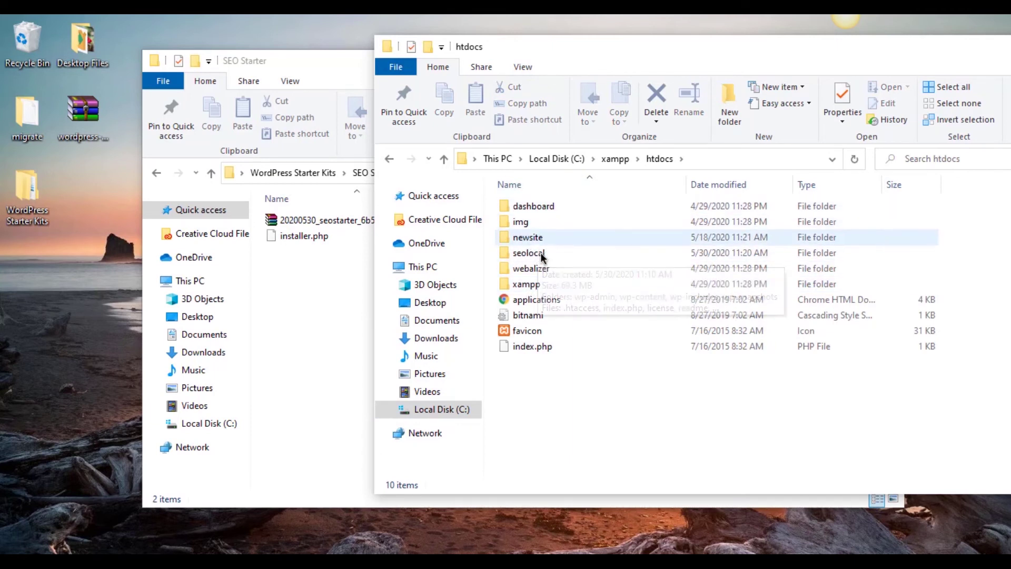
Step: Create a new folder named gymweb inside htdocs
click(734, 125)
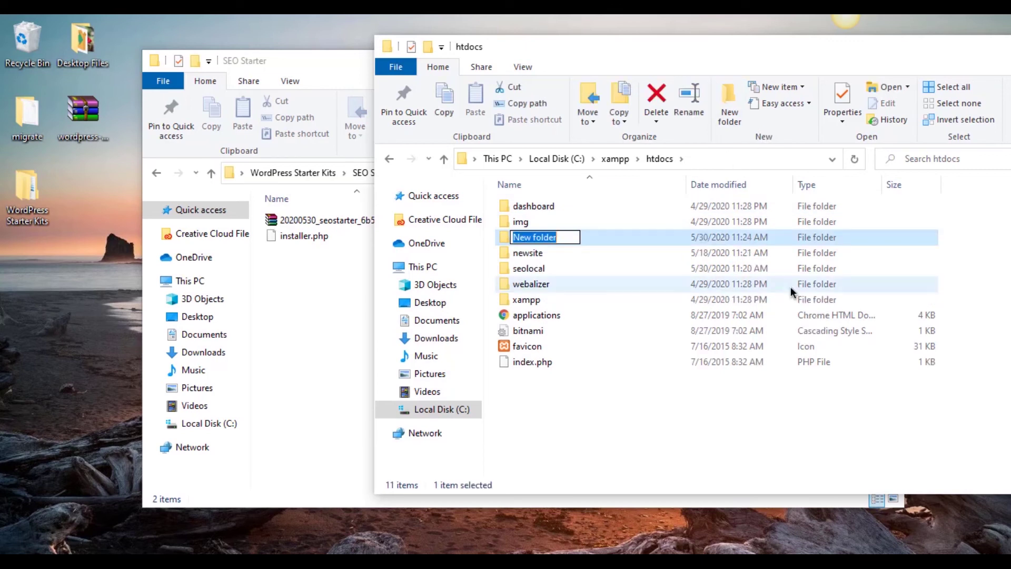
key(BackSpace)
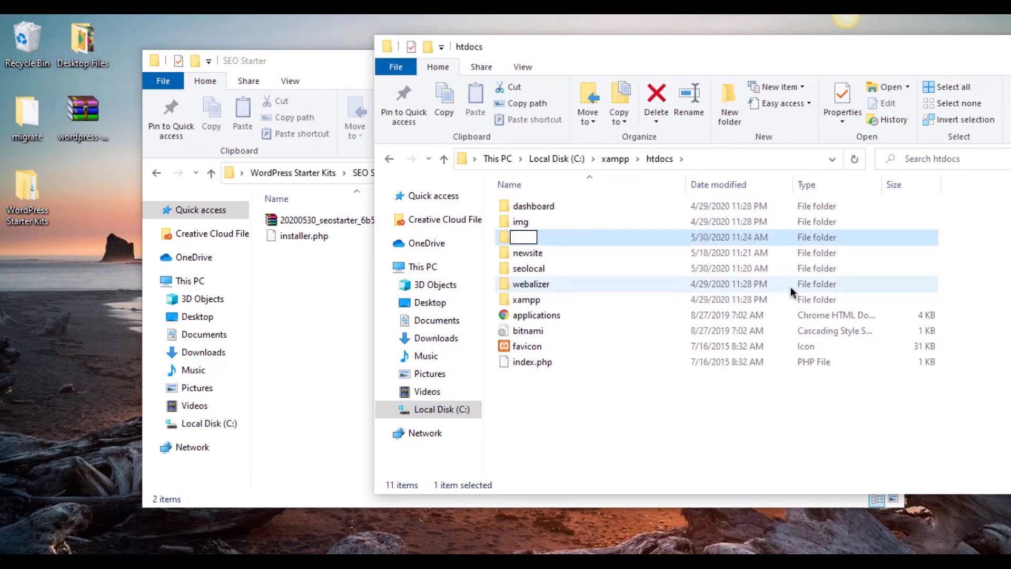
text(gymweb)
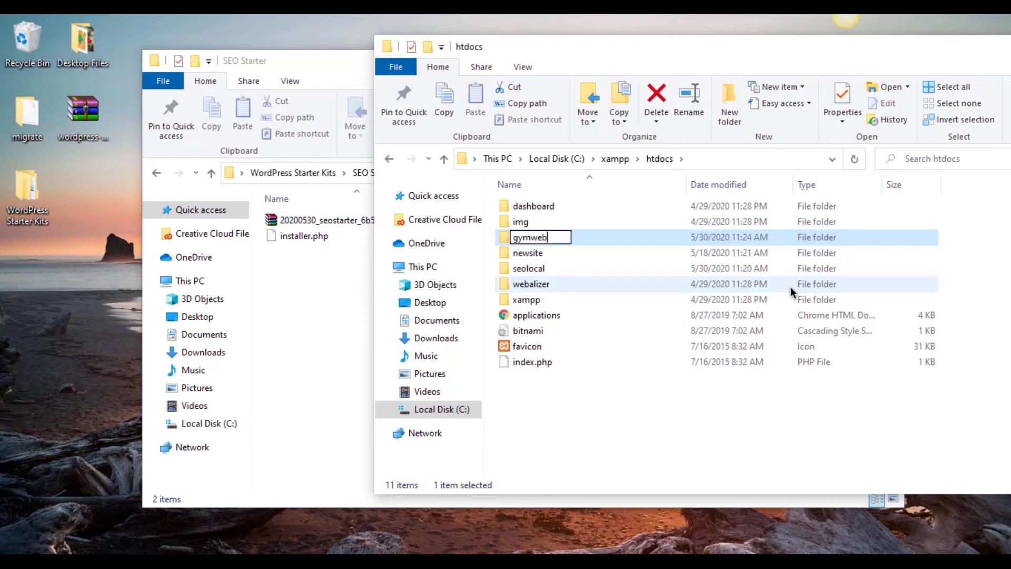
key(Return)
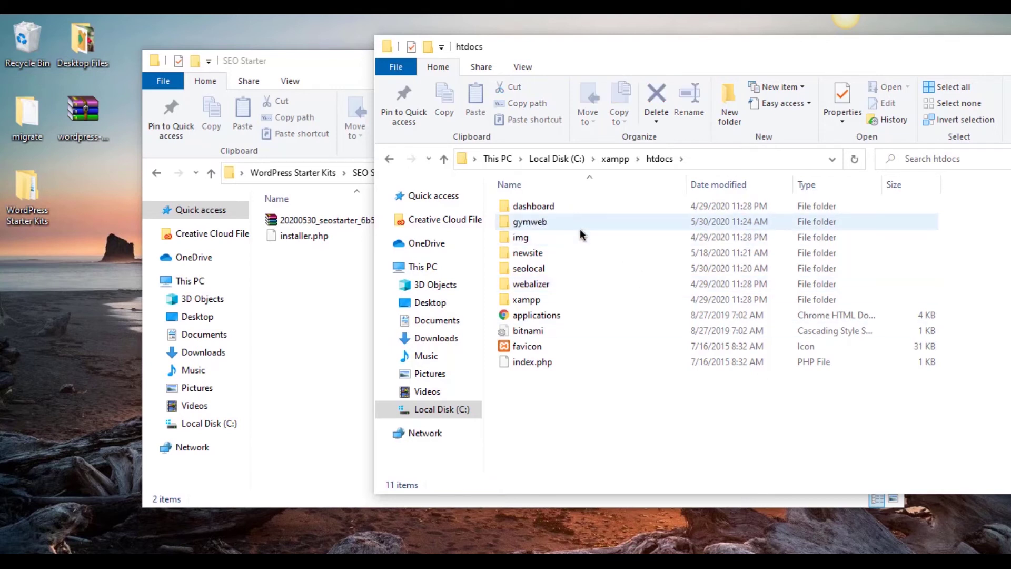
Step: Copy the seostarter archive and installer.php from the SEO Starter folder into the gymweb folder
double_click(535, 226)
click(324, 228)
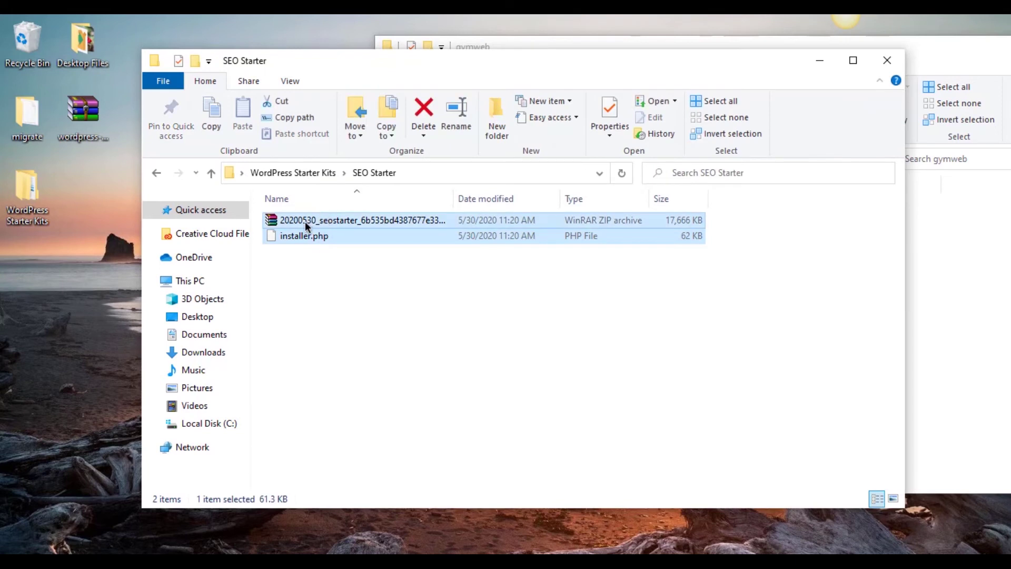
shift+click(305, 221)
drag(305, 221, 863, 325)
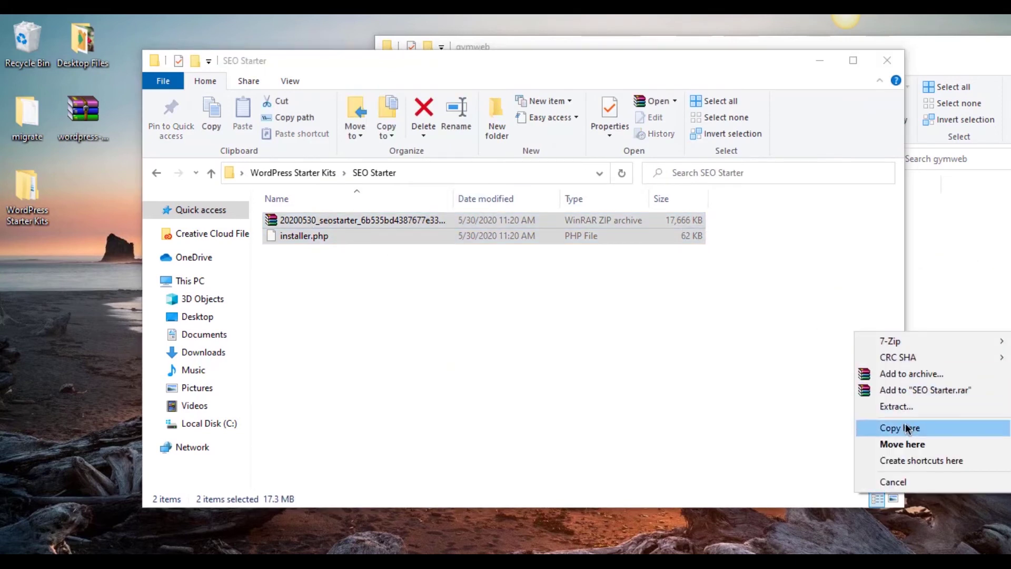
click(906, 428)
click(862, 399)
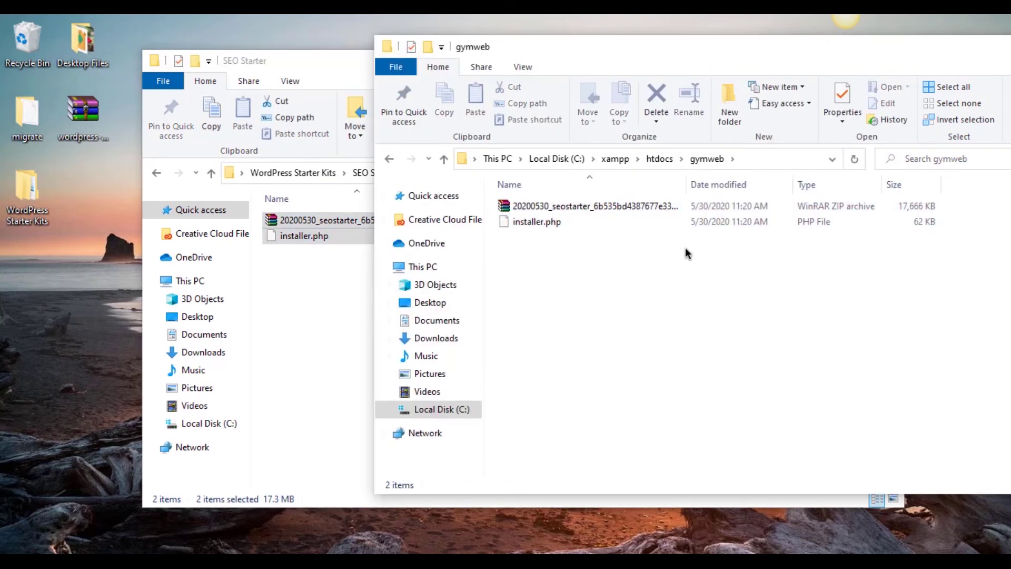
Step: Switch to Firefox and load localhost/gymweb in a new tab, checking the site folder's name while entering the address
click(167, 560)
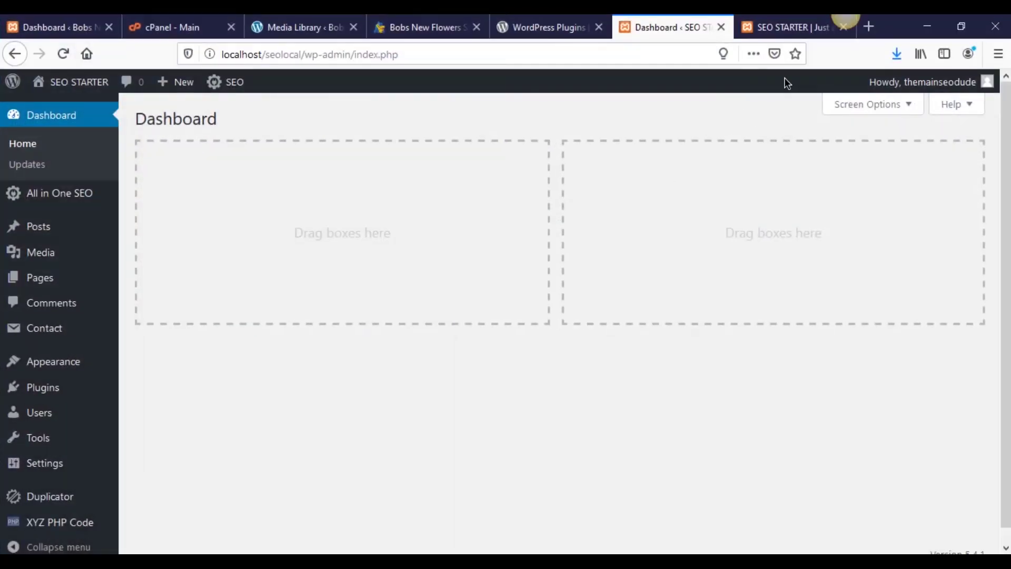
click(869, 27)
click(709, 53)
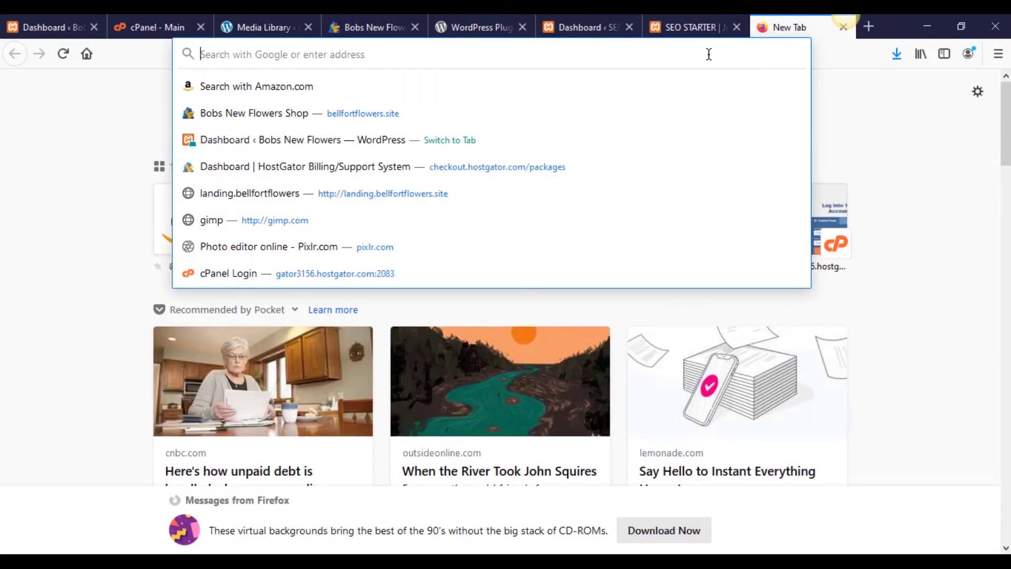
text(localhost/)
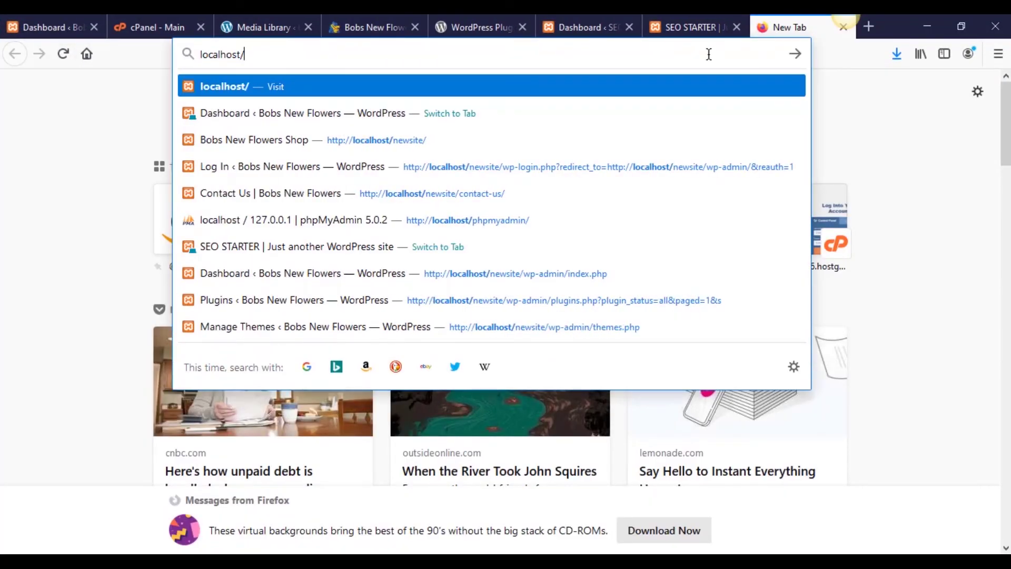
text(gym)
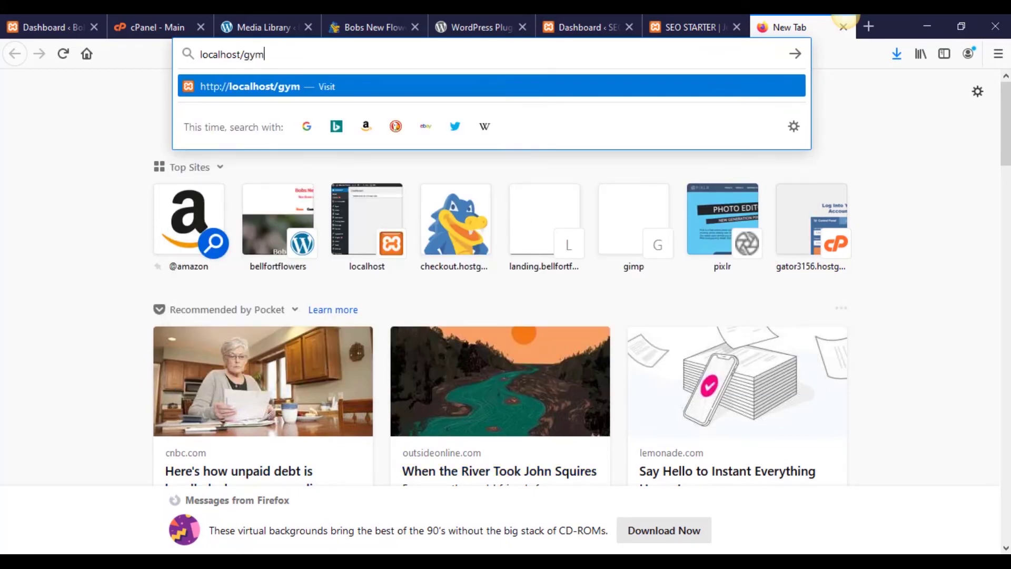
key(alt+Tab)
click(105, 562)
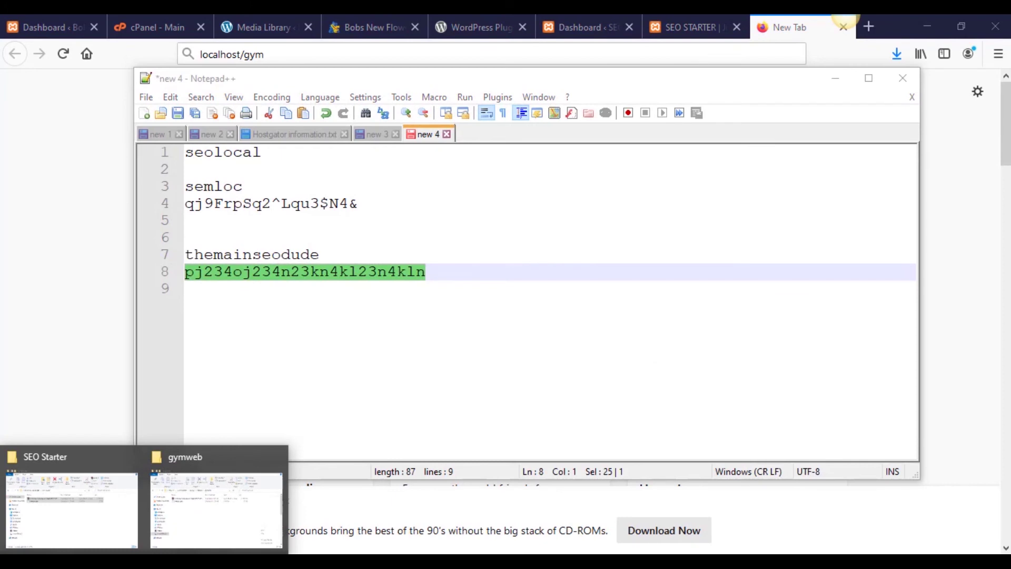
key(alt+Tab)
text(web)
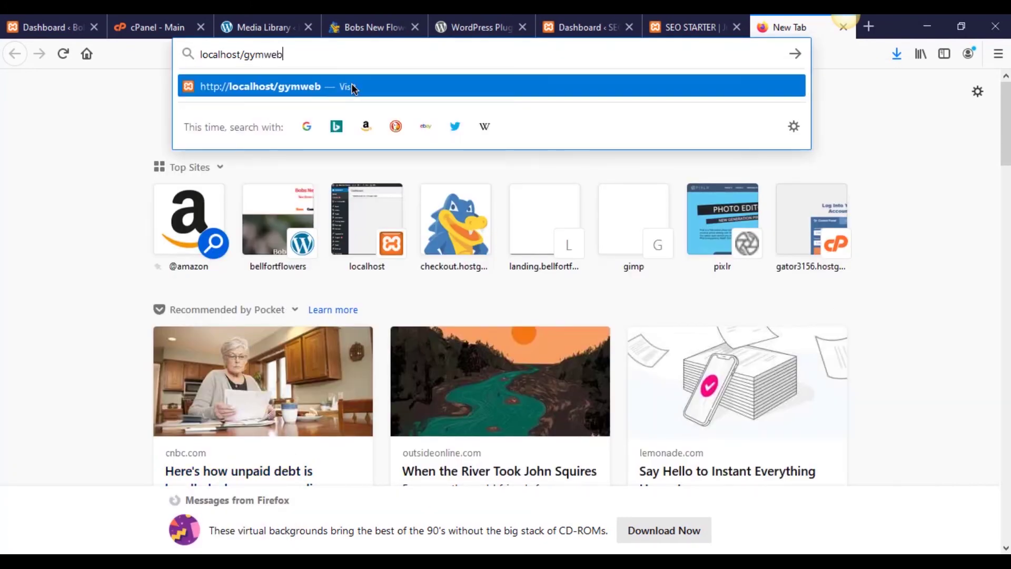
text(/in)
key(BackSpace)
key(BackSpace)
click(352, 86)
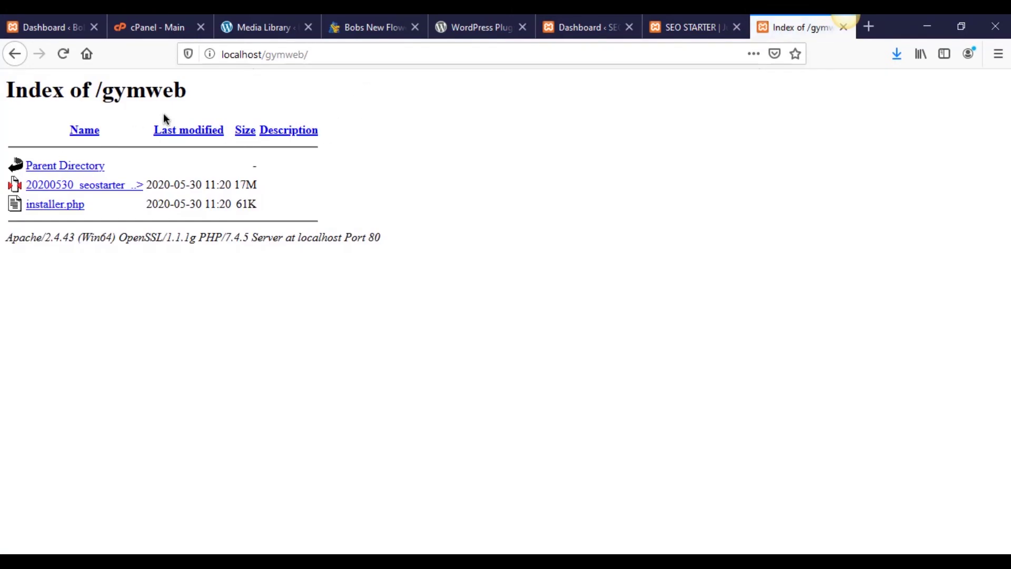
Step: Launch installer.php from the gymweb directory index and accept the Duplicator terms and notices on the Deployment step
click(79, 204)
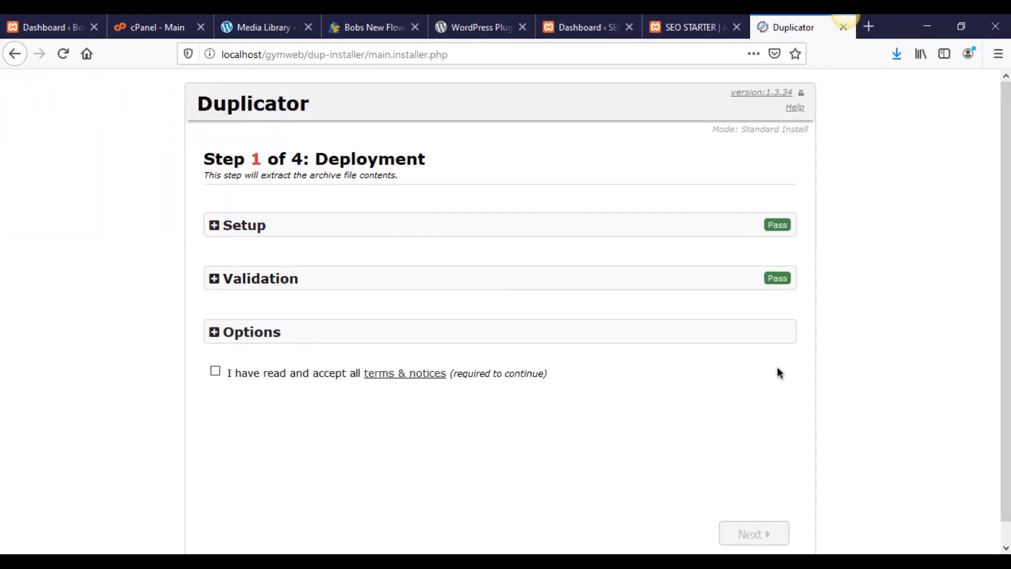
scroll(773, 374, down, 1)
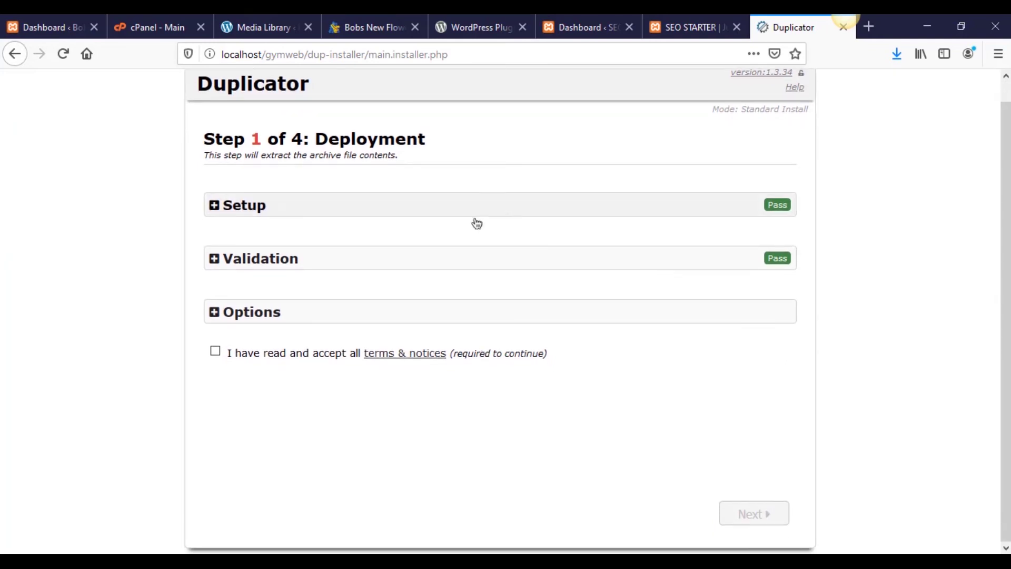
scroll(415, 347, up, 1)
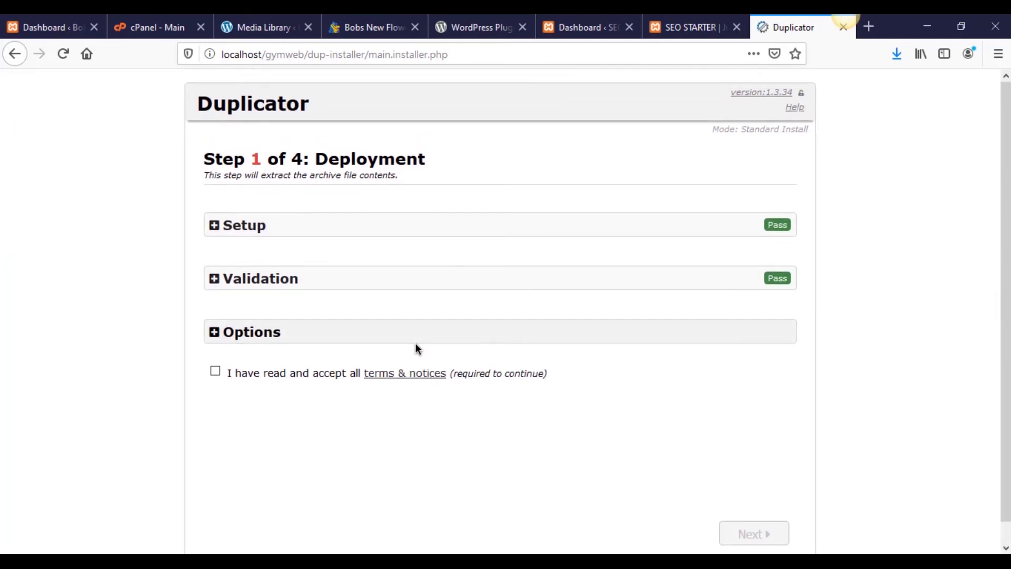
click(215, 372)
scroll(196, 392, down, 1)
scroll(196, 392, up, 1)
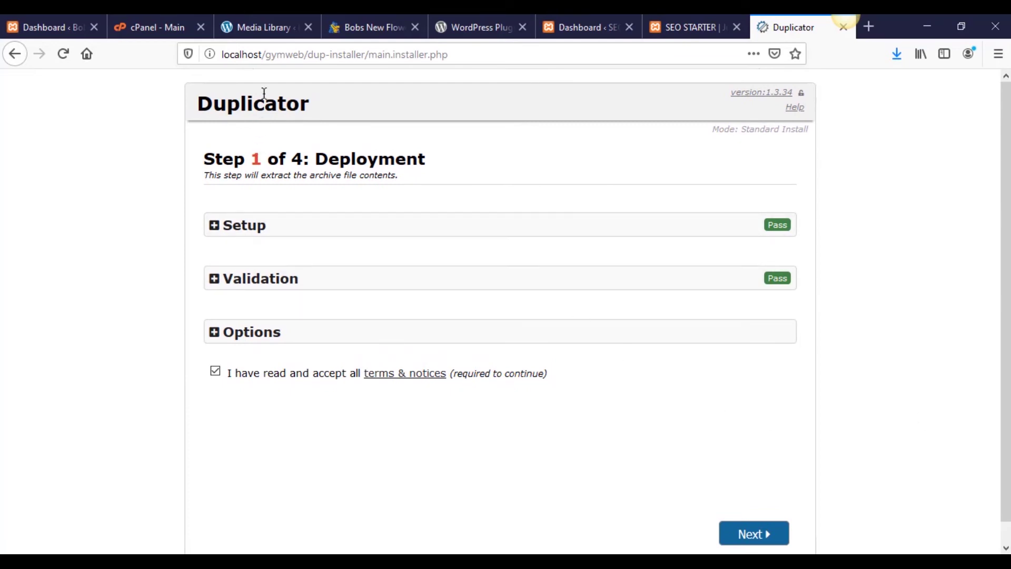
Step: Close the SEO STARTER dashboard tab and look over the Home page of the seolocal site
click(474, 26)
click(589, 21)
click(683, 17)
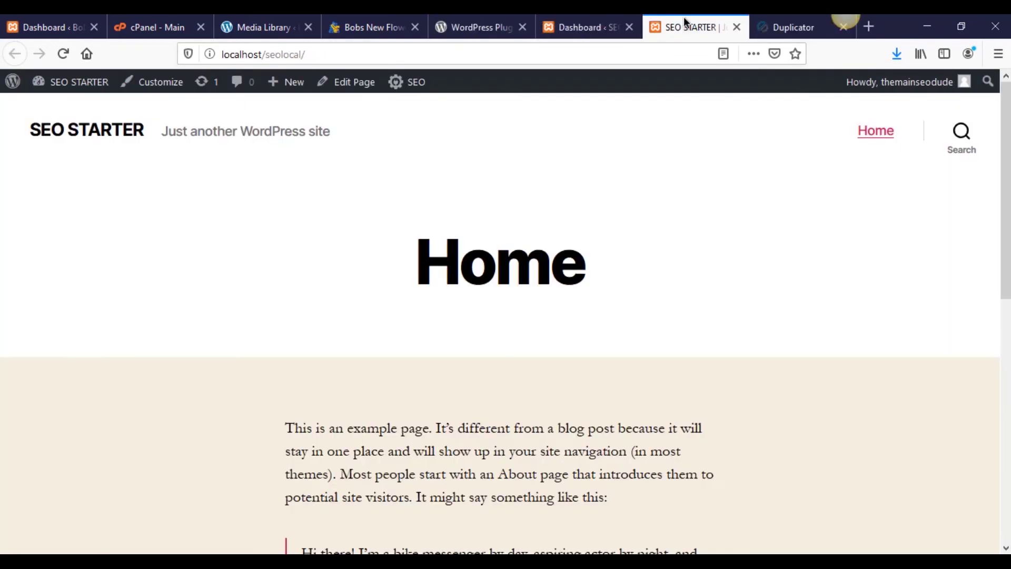
click(589, 23)
click(630, 27)
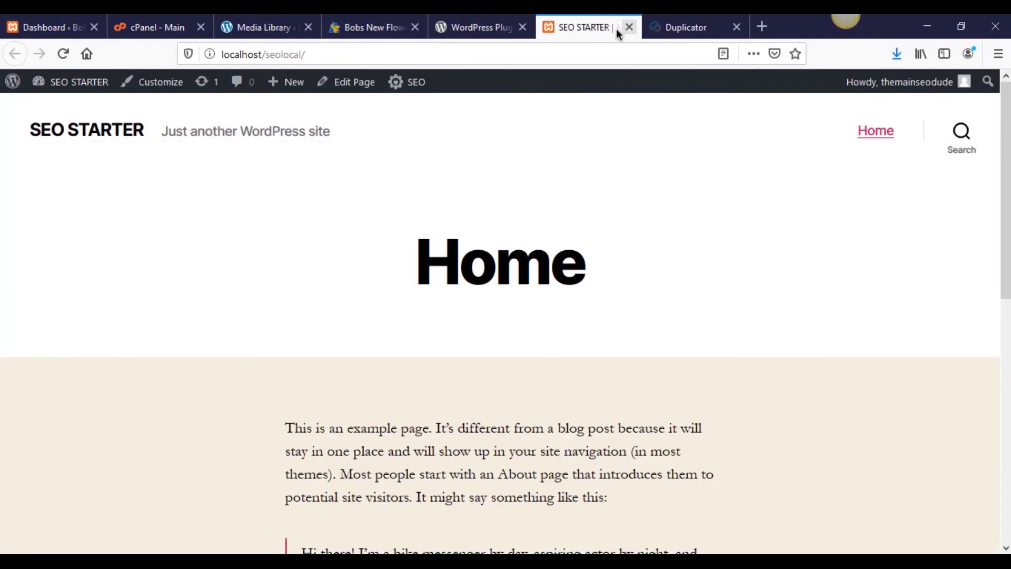
scroll(364, 335, down, 8)
scroll(371, 340, up, 6)
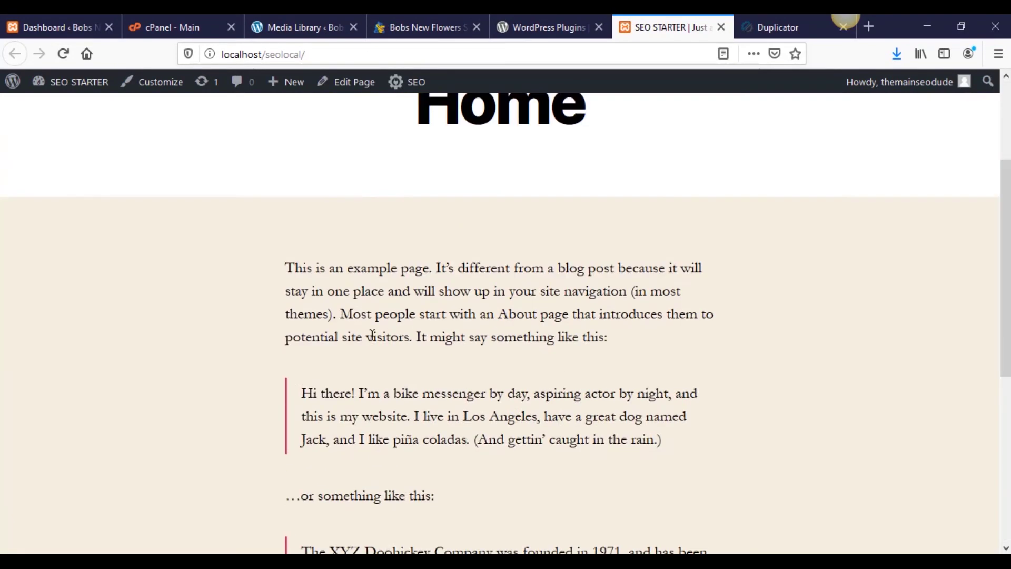
scroll(372, 337, up, 3)
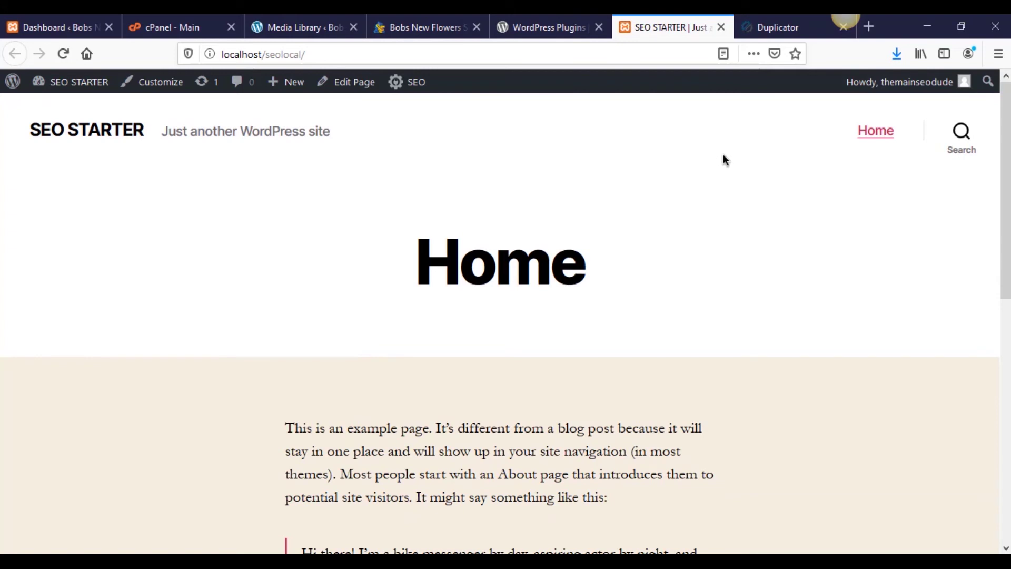
Step: Close the Duplicator installer tab, and in File Explorer go up from the SEO Starter folder to WordPress Starter Kits
click(779, 29)
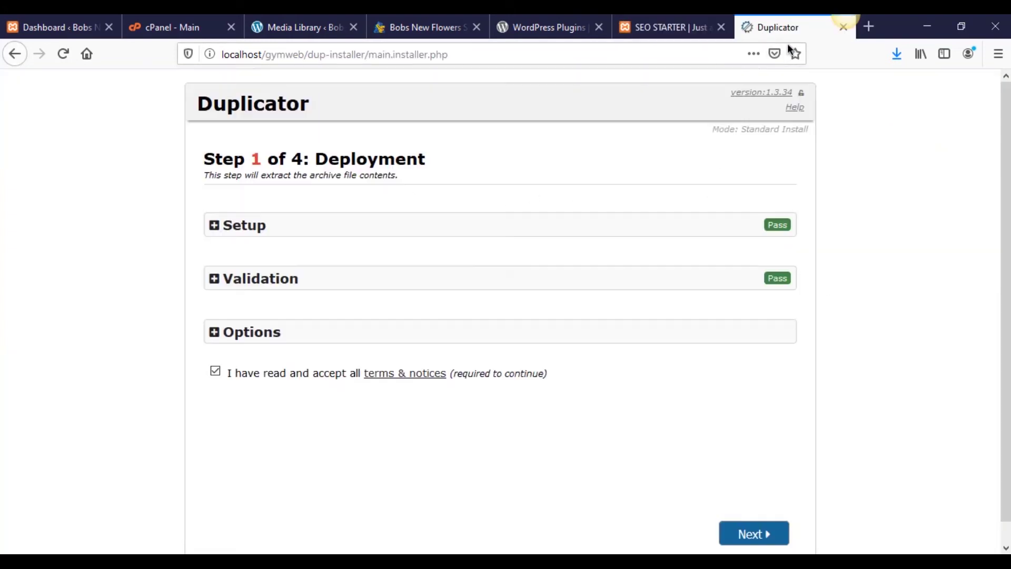
click(843, 27)
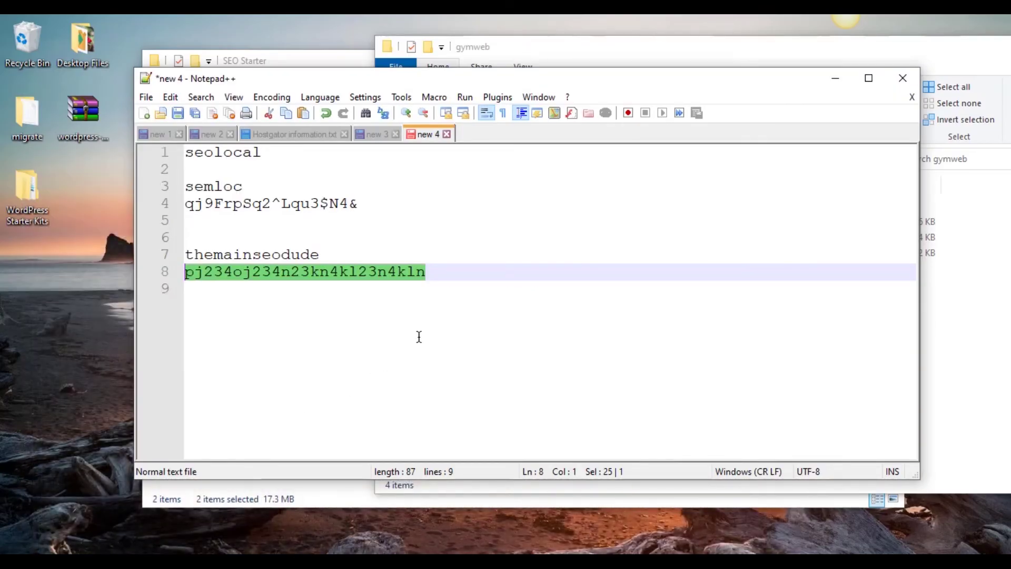
click(417, 336)
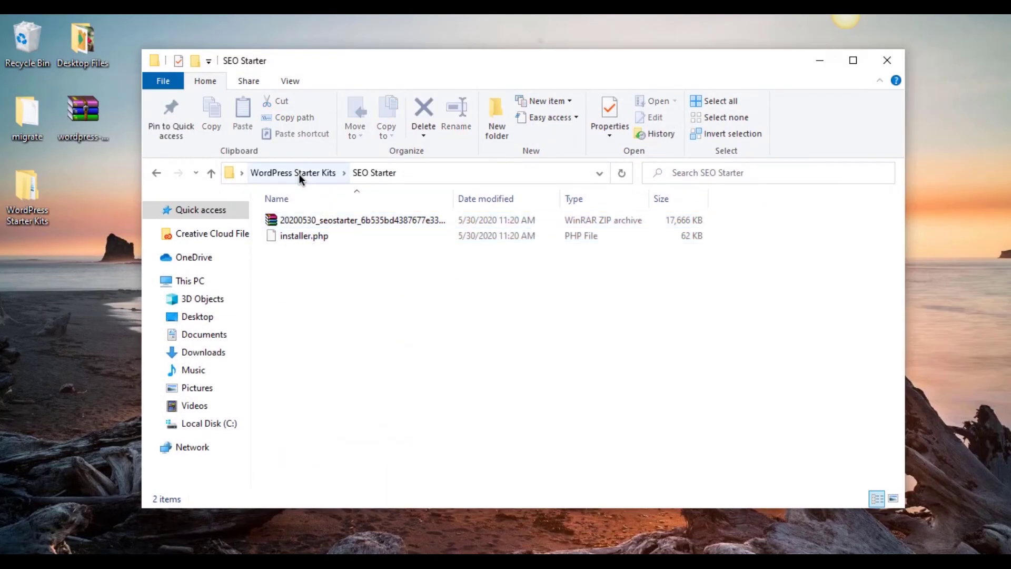
click(294, 173)
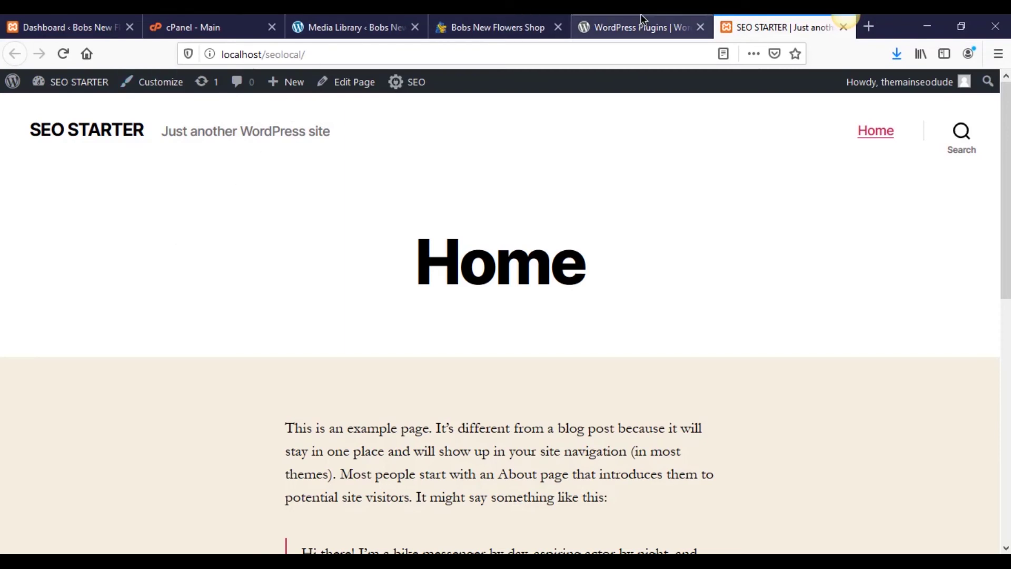
Step: Return to the SEO STARTER site in Firefox and open its WordPress dashboard
click(656, 19)
click(758, 24)
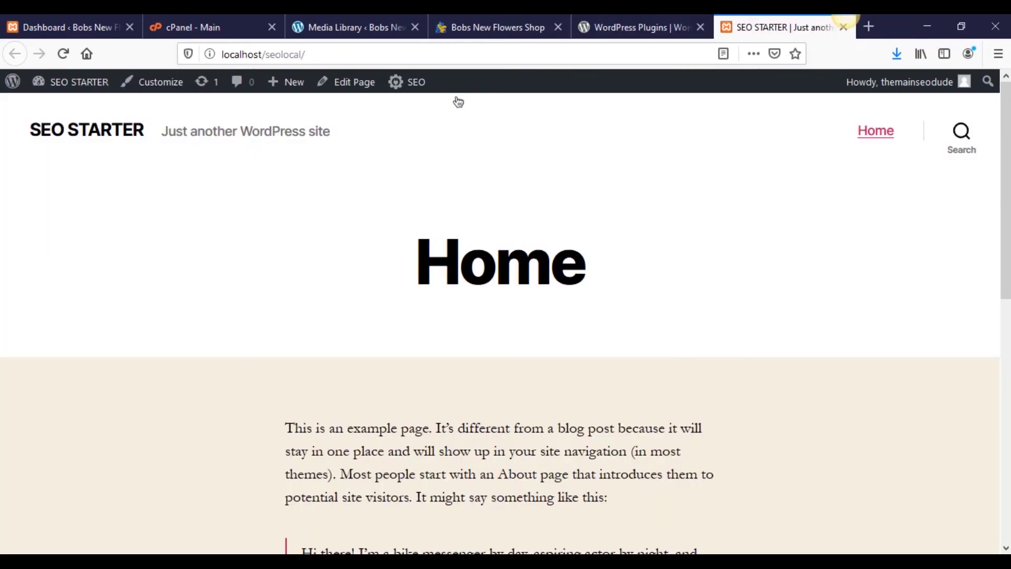
click(64, 85)
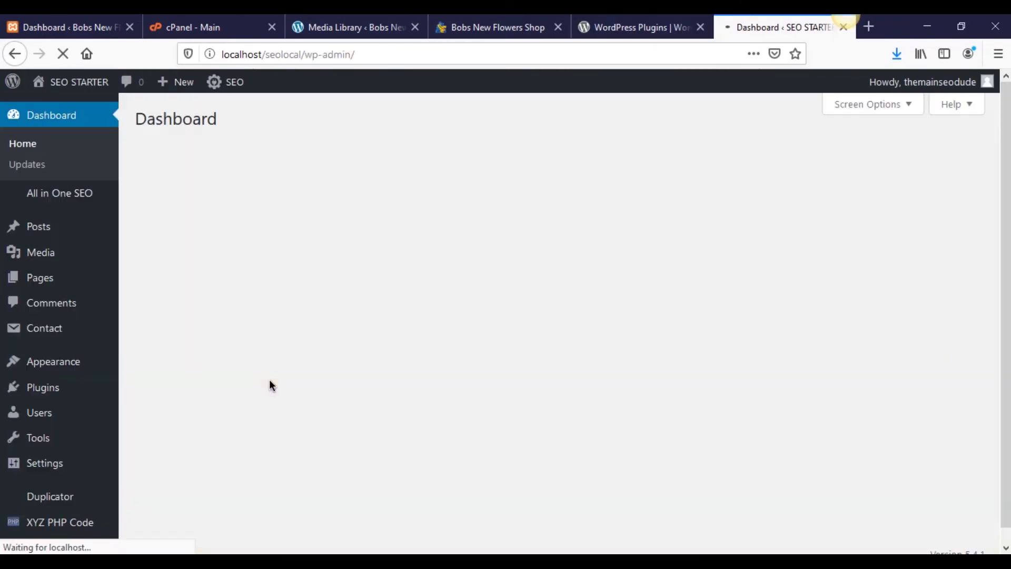